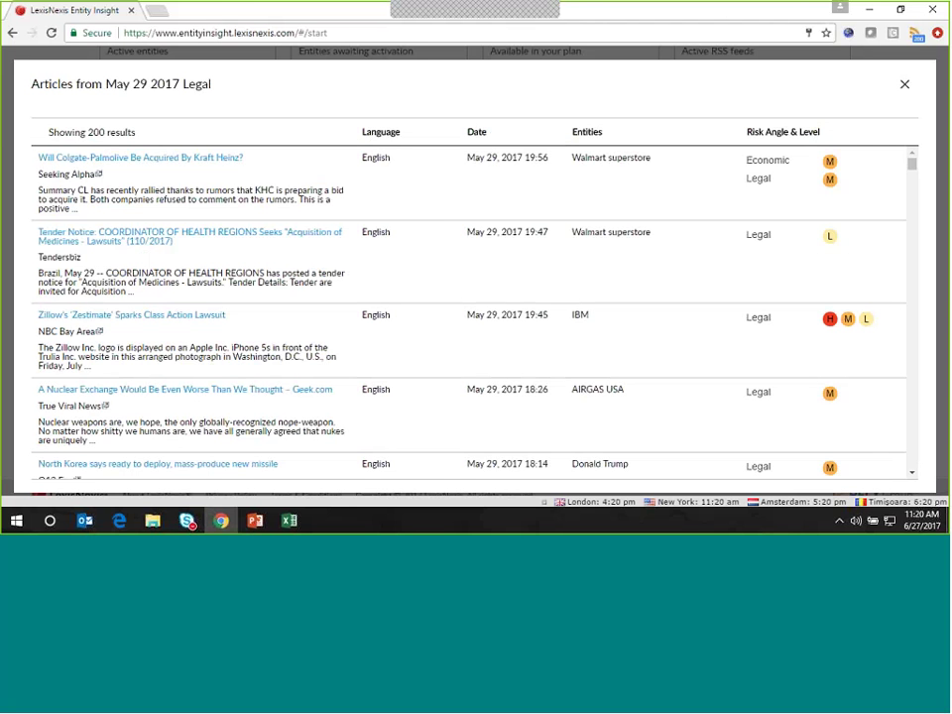
- Browse the Legal articles from May 29 2017 and close the article list
{"action": "left_click_drag", "start_coordinate": [912, 165], "coordinate": [912, 179]}
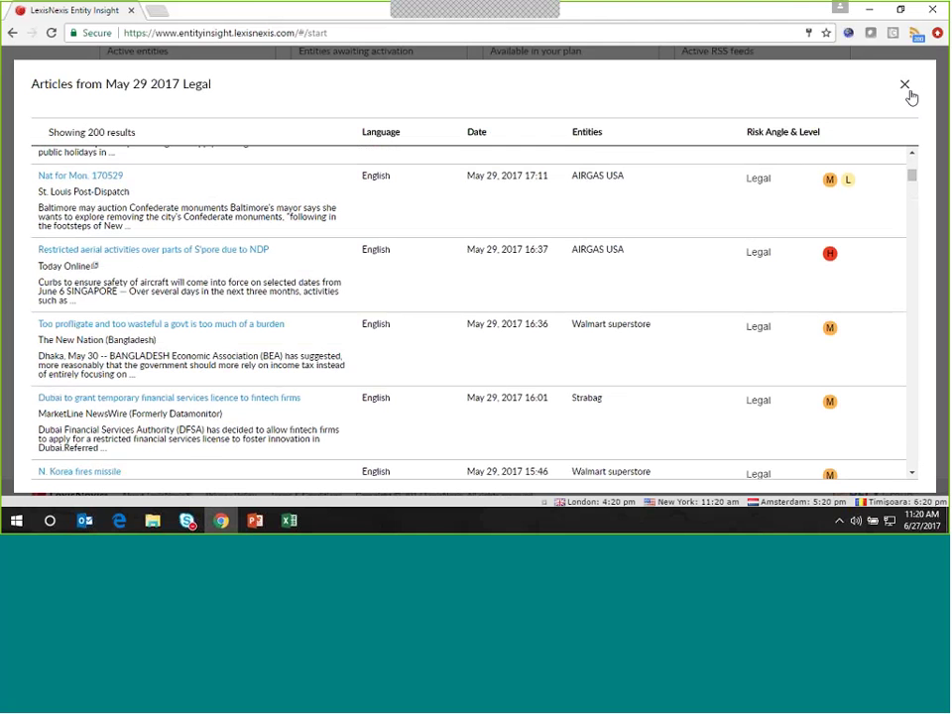
{"action": "left_click", "coordinate": [904, 85]}
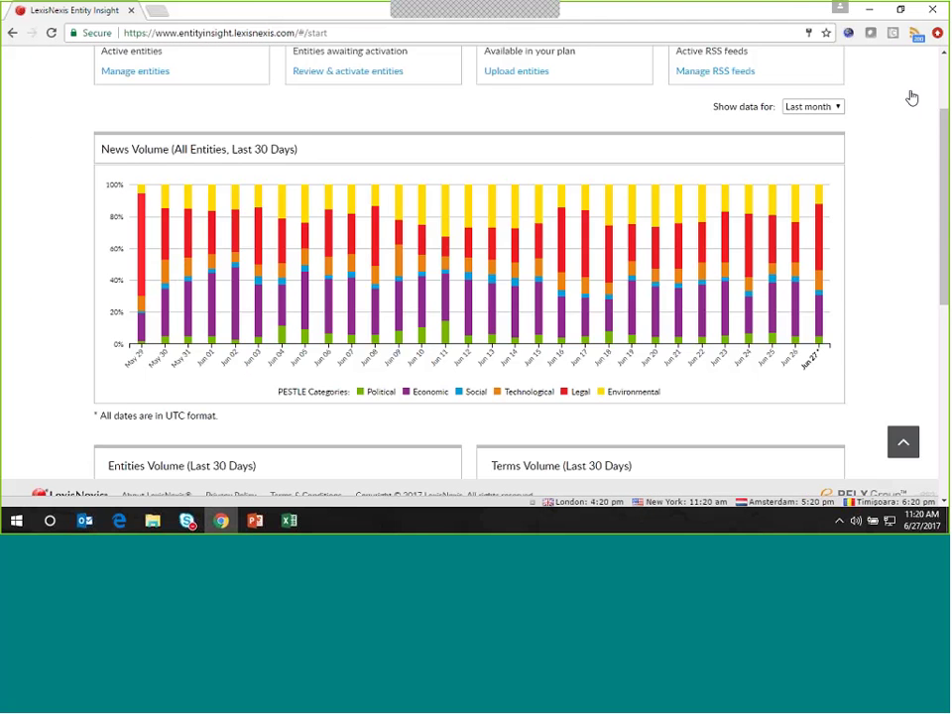
- Show Walmart superstore's high-risk Legal articles from the Entities Volume table and browse them
{"action": "left_click_drag", "start_coordinate": [943, 129], "coordinate": [946, 256]}
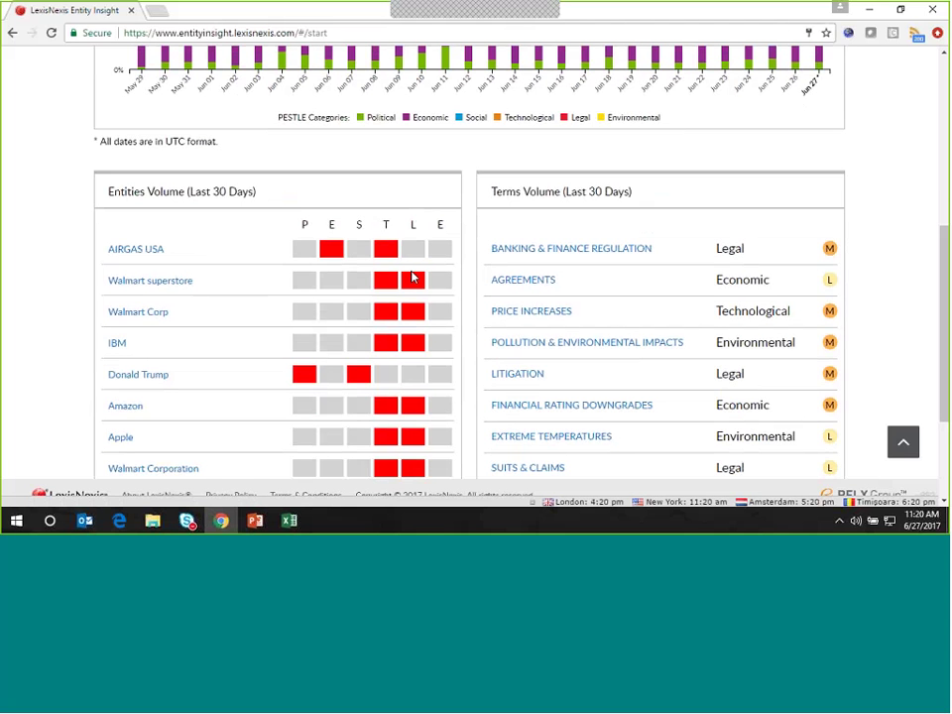
{"action": "mouse_move", "coordinate": [415, 282]}
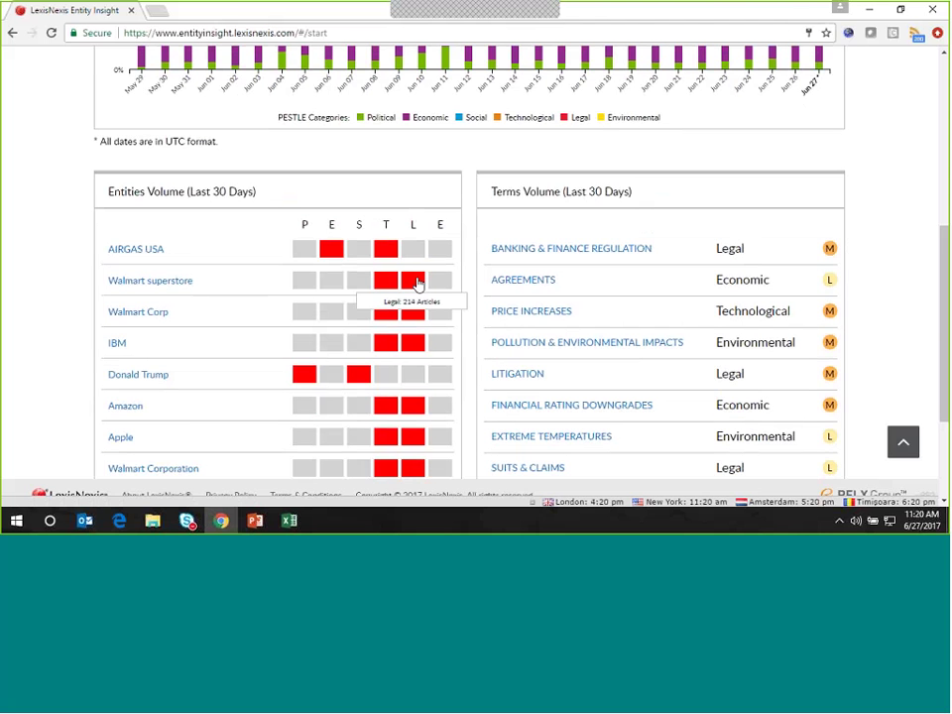
{"action": "left_click", "coordinate": [416, 283]}
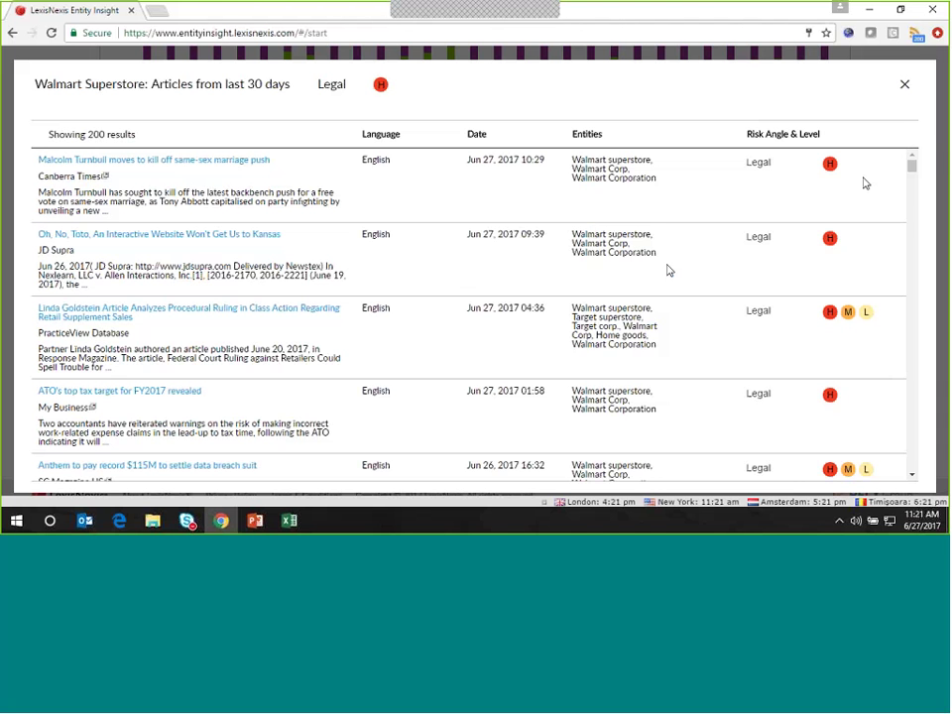
{"action": "mouse_move", "coordinate": [912, 172]}
{"action": "left_mouse_down"}
{"action": "mouse_move", "coordinate": [919, 195]}
{"action": "mouse_move", "coordinate": [920, 176]}
{"action": "left_mouse_up"}
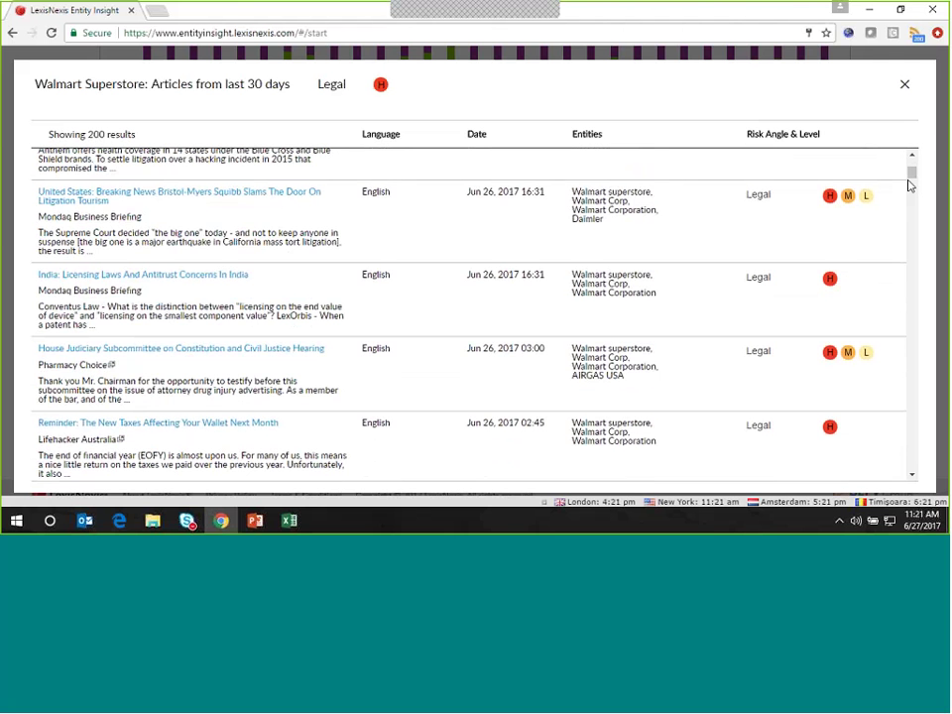
{"action": "scroll", "coordinate": [913, 177], "scroll_direction": "up", "scroll_amount": 1}
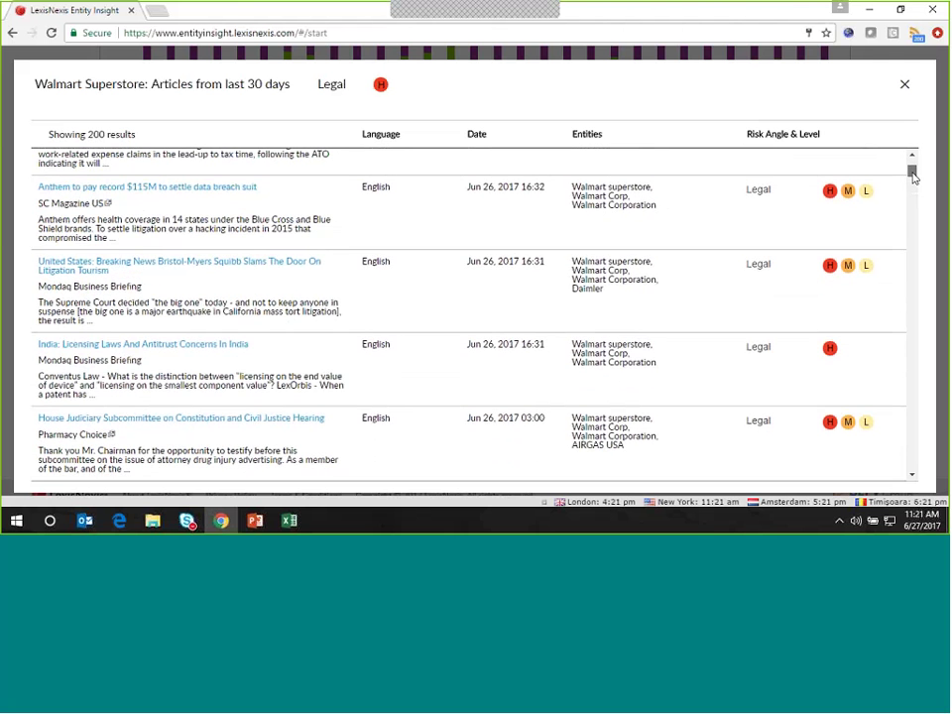
- Open the Mondaq article on Bristol-Myers Squibb and litigation tourism, and examine its text, entities mentioned and risk angle matches
{"action": "left_click", "coordinate": [63, 269]}
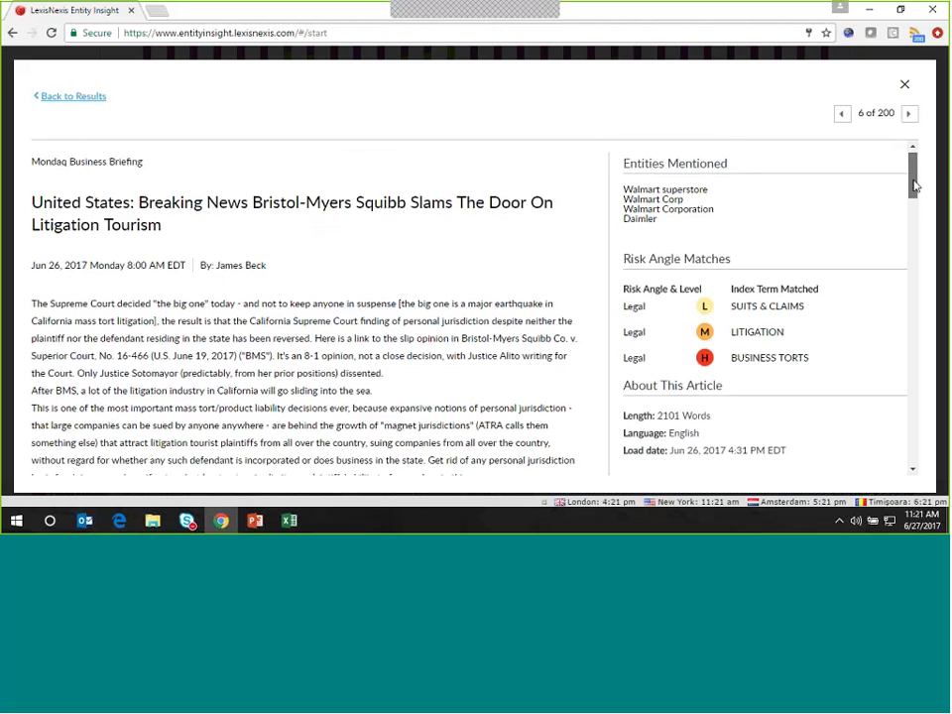
{"action": "mouse_move", "coordinate": [913, 185]}
{"action": "left_mouse_down"}
{"action": "mouse_move", "coordinate": [931, 437]}
{"action": "mouse_move", "coordinate": [929, 197]}
{"action": "left_mouse_up"}
{"action": "scroll", "coordinate": [753, 275], "scroll_direction": "up", "scroll_amount": 3}
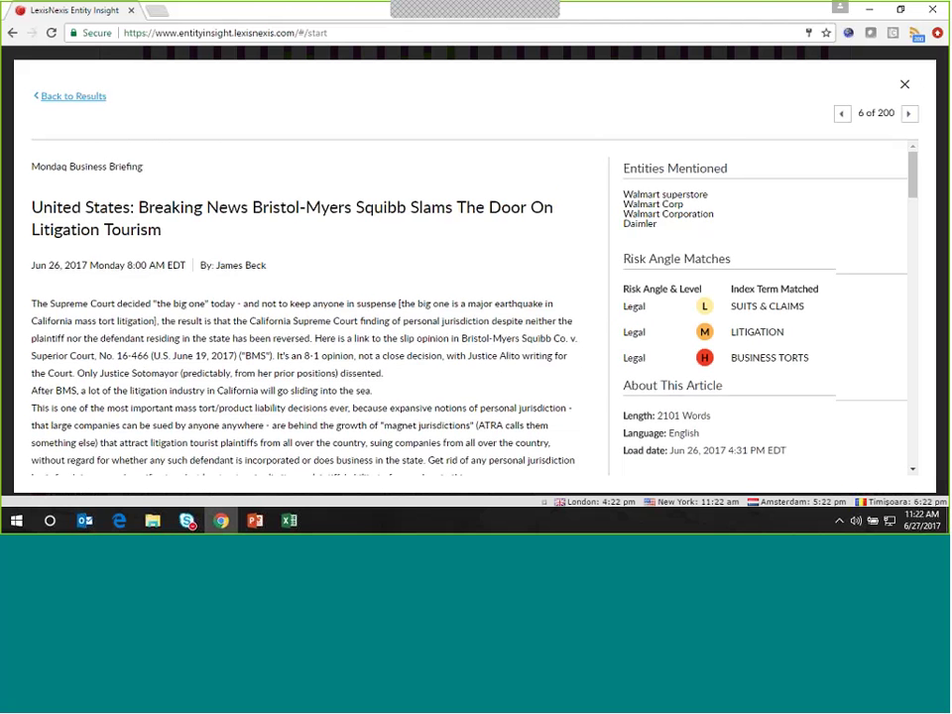
{"action": "scroll", "coordinate": [828, 313], "scroll_direction": "down", "scroll_amount": 2}
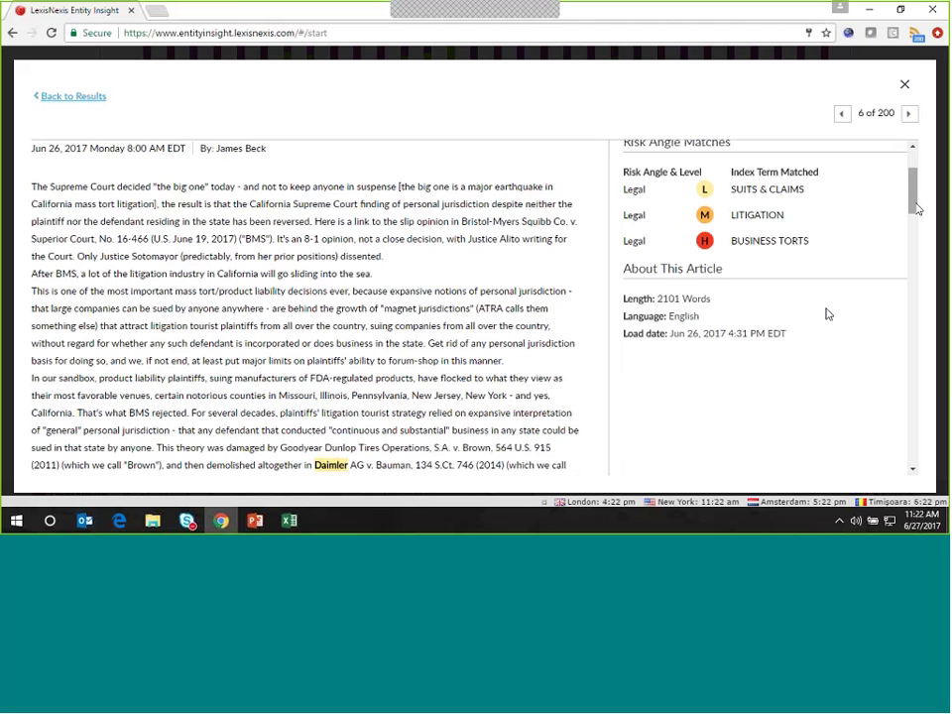
{"action": "scroll", "coordinate": [912, 195], "scroll_direction": "up", "scroll_amount": 2}
{"action": "left_click_drag", "start_coordinate": [911, 194], "coordinate": [912, 189]}
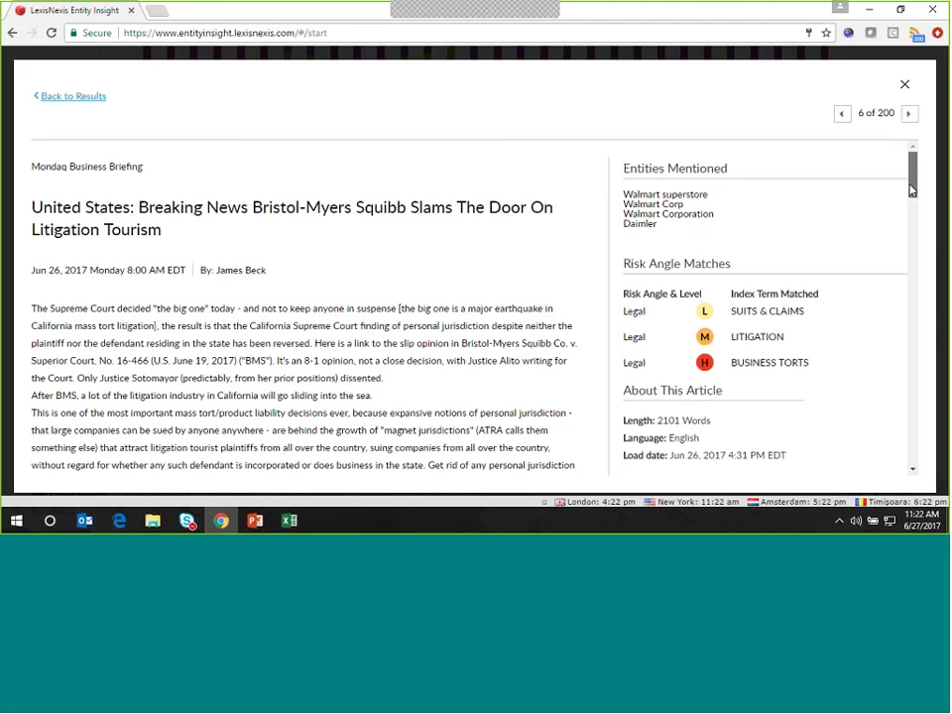
- Advance two articles to the House Judiciary Subcommittee hearing, view its full text on Pharmacy Choice, and return to the Entity Insight dashboard
{"action": "left_click", "coordinate": [909, 116]}
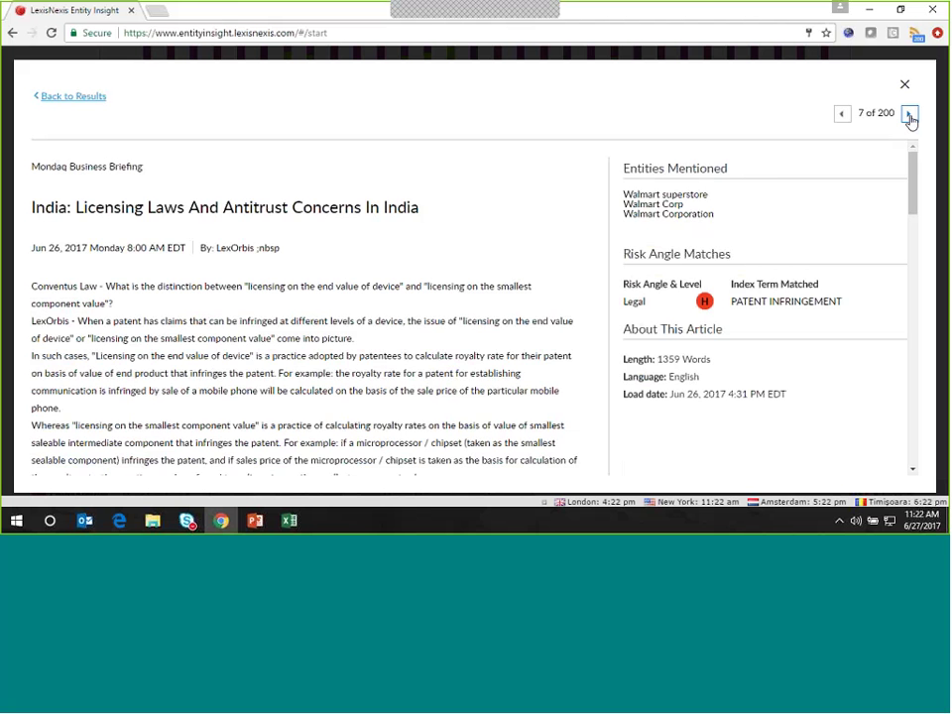
{"action": "left_click", "coordinate": [909, 116]}
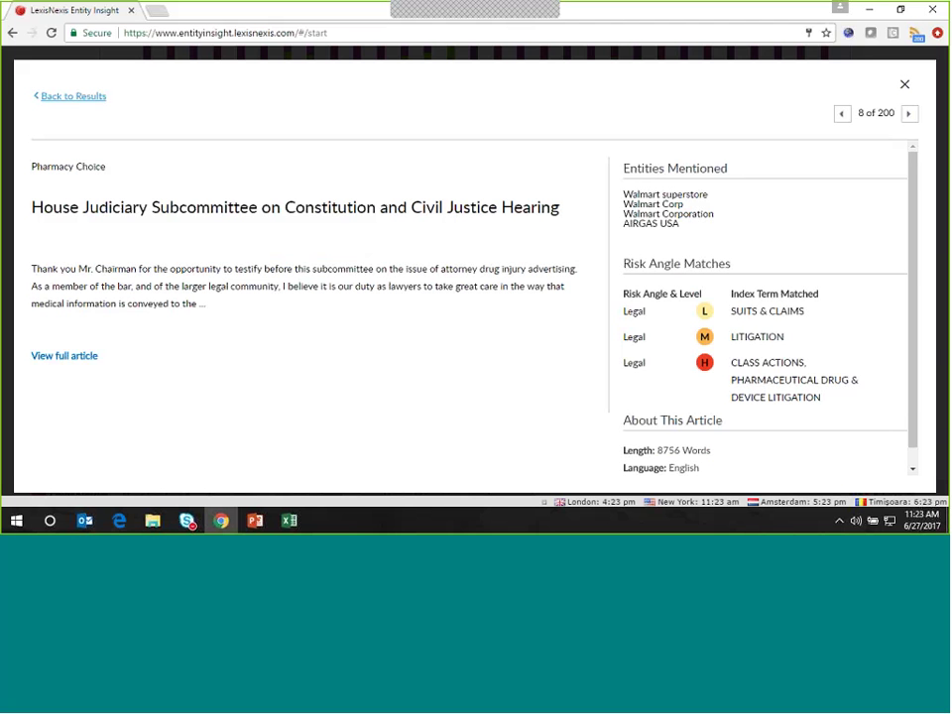
{"action": "left_click", "coordinate": [81, 364]}
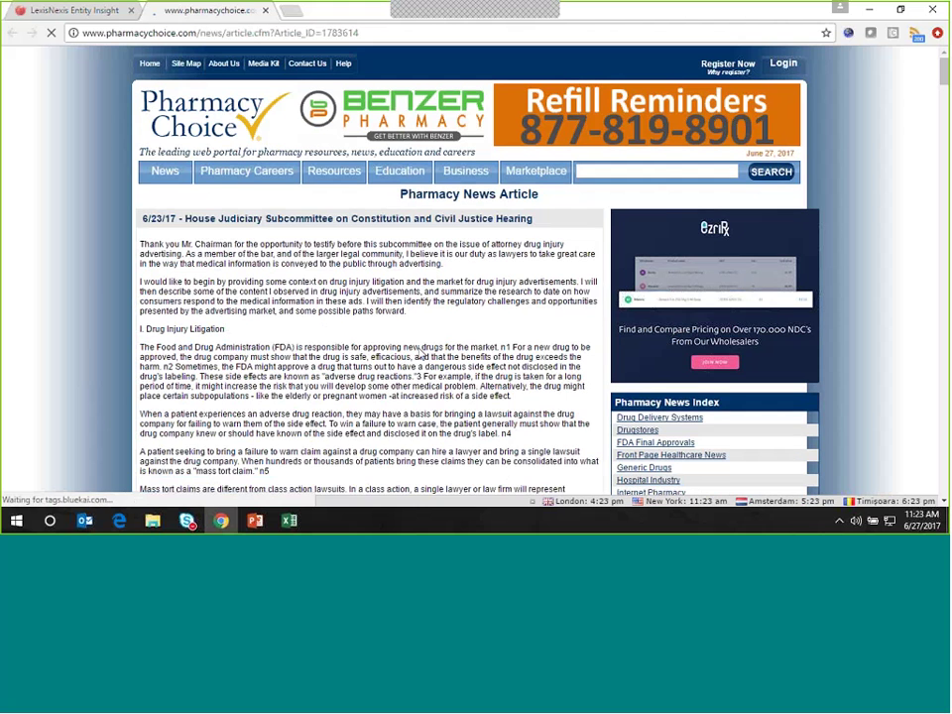
{"action": "left_click_drag", "start_coordinate": [940, 74], "coordinate": [942, 127]}
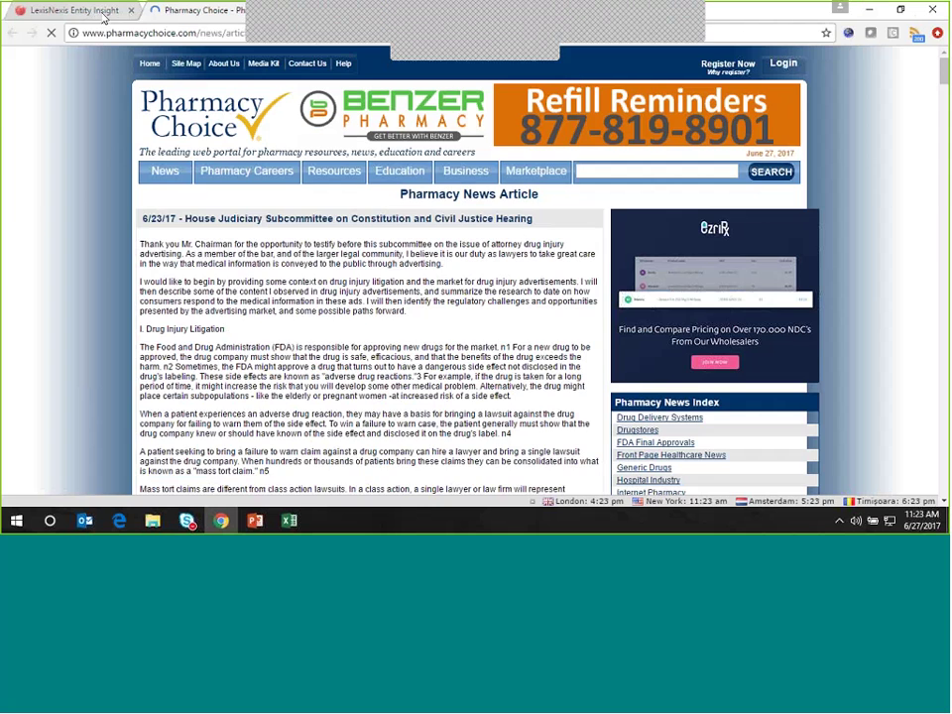
{"action": "left_click", "coordinate": [74, 10]}
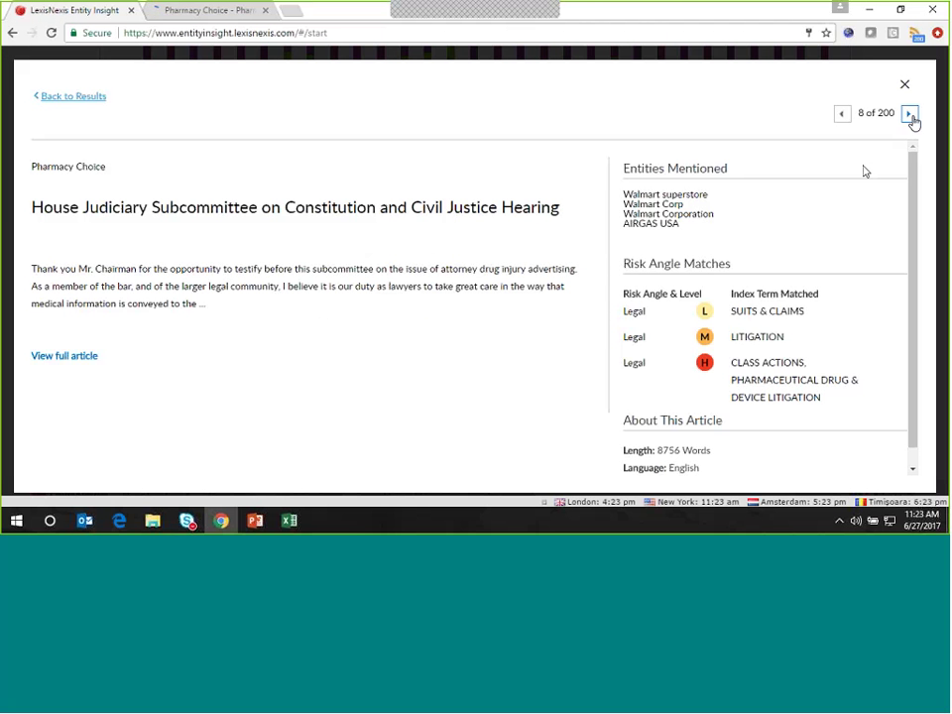
{"action": "left_click", "coordinate": [904, 85]}
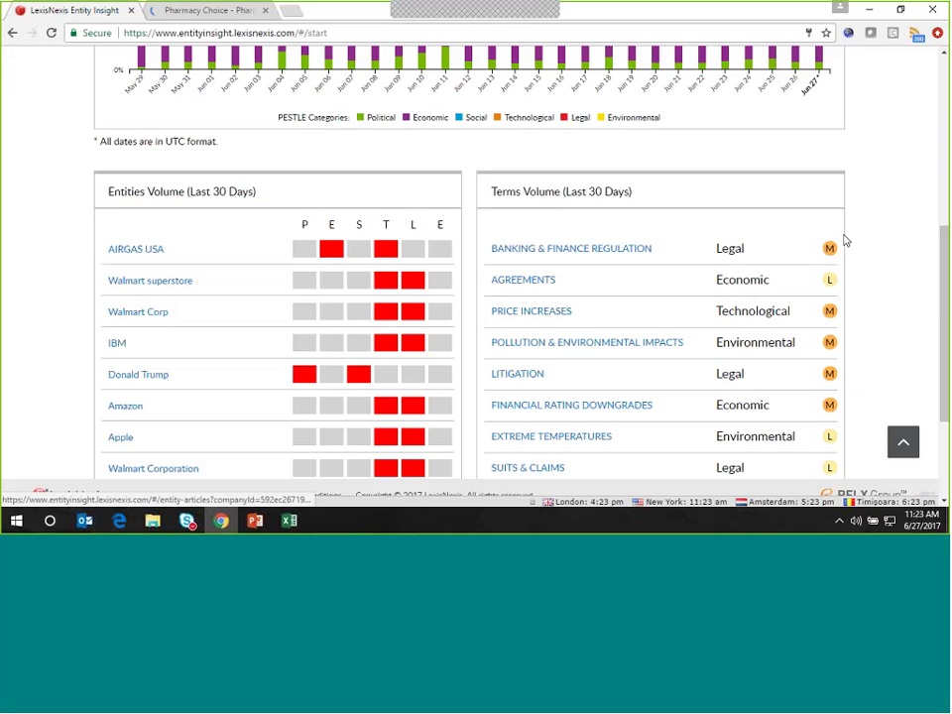
- View Apple's entity profile with its article list and return to the home dashboard
{"action": "left_click", "coordinate": [127, 439]}
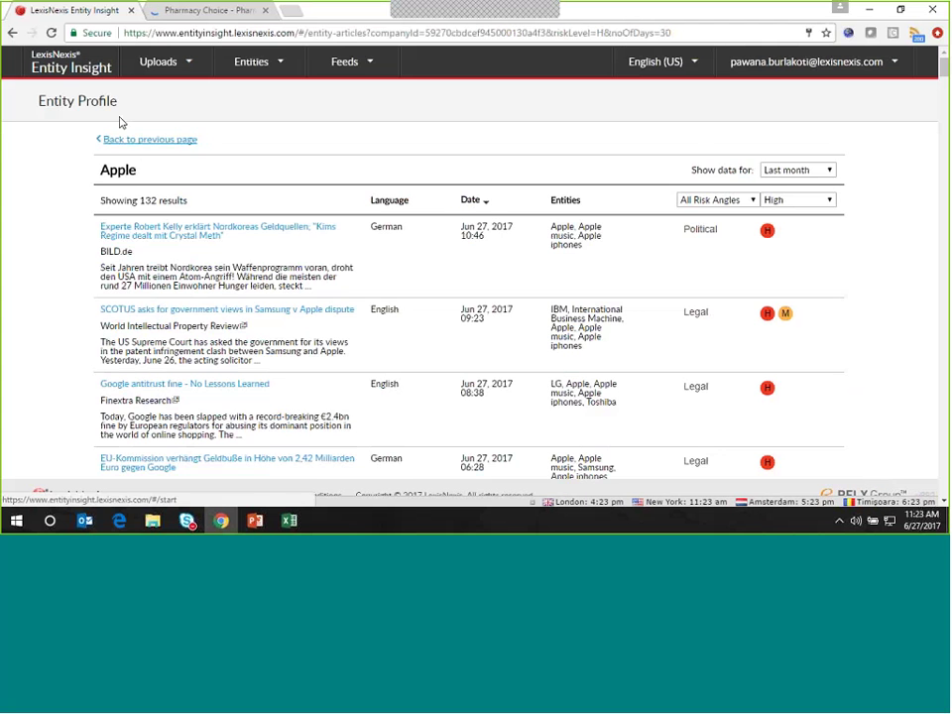
{"action": "left_click", "coordinate": [129, 145]}
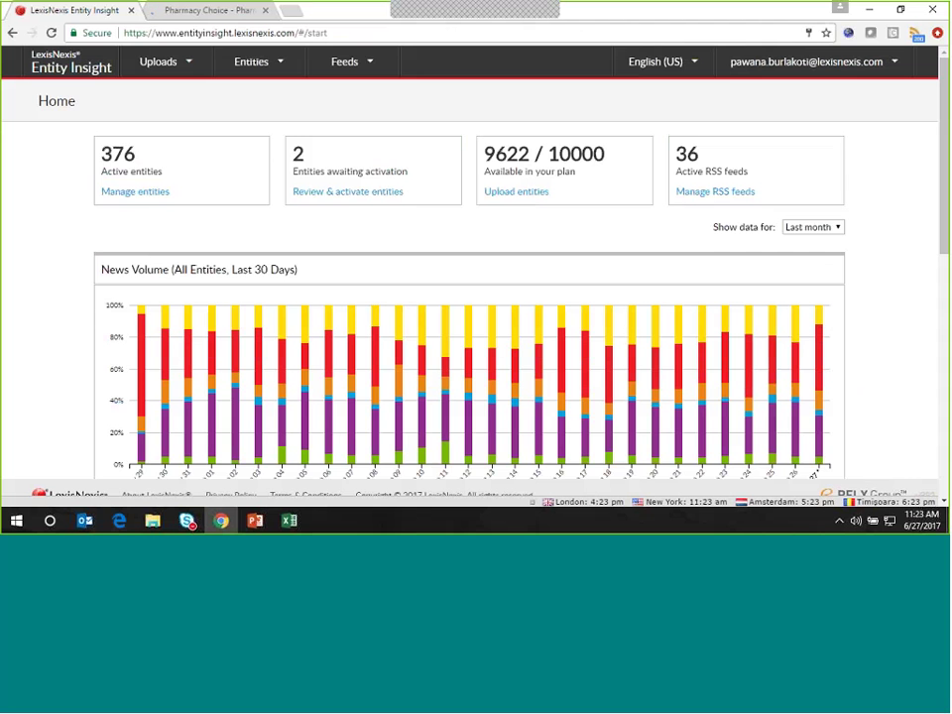
- Examine the article counts of several Terms Volume entries, including Banking & Finance Regulation, Severe Weather, Terrorist Organizations and Extreme Temperatures
{"action": "left_click_drag", "start_coordinate": [942, 118], "coordinate": [947, 284]}
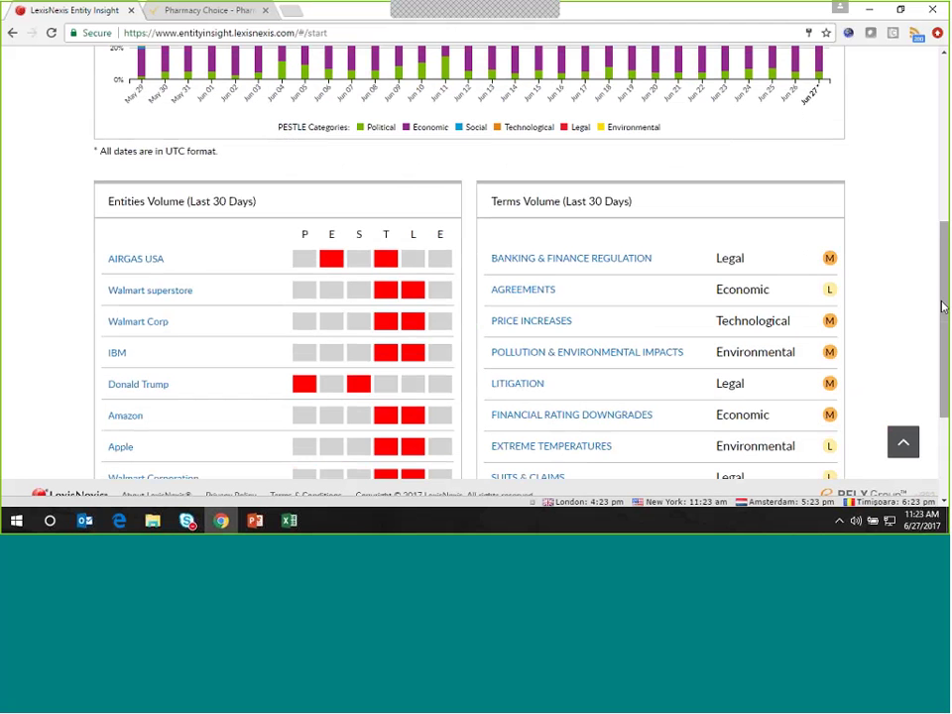
{"action": "scroll", "coordinate": [664, 430], "scroll_direction": "down", "scroll_amount": 2}
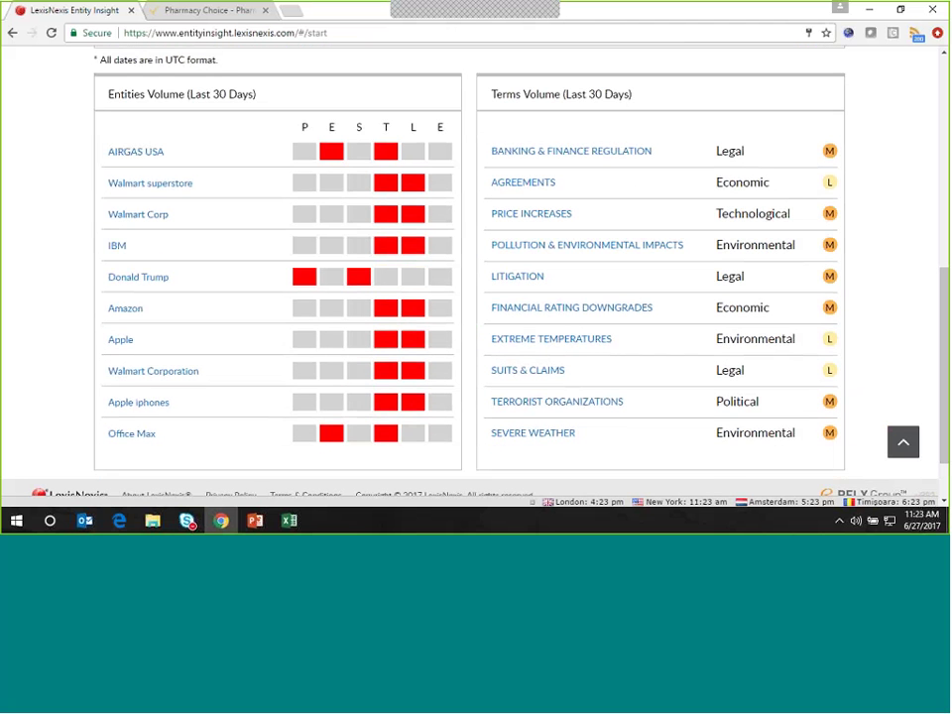
{"action": "mouse_move", "coordinate": [607, 163]}
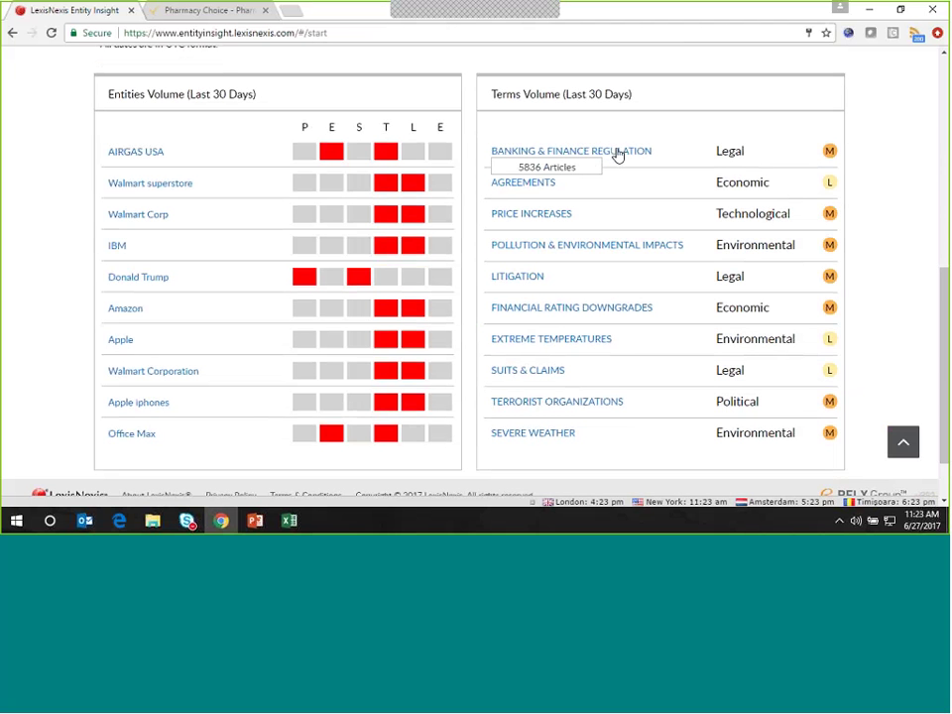
{"action": "mouse_move", "coordinate": [497, 438]}
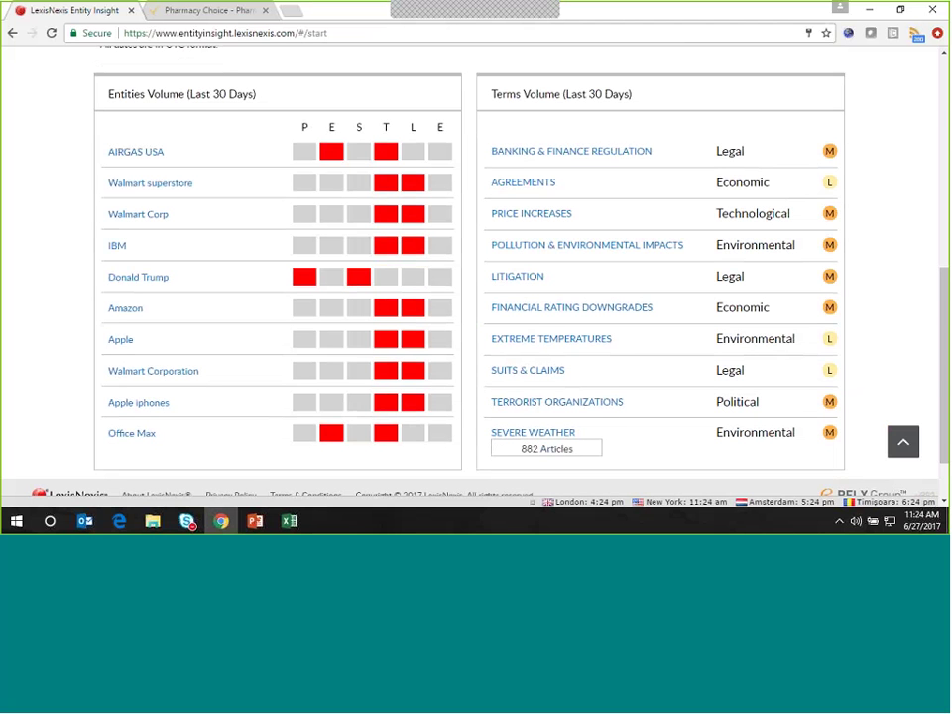
{"action": "mouse_move", "coordinate": [494, 410]}
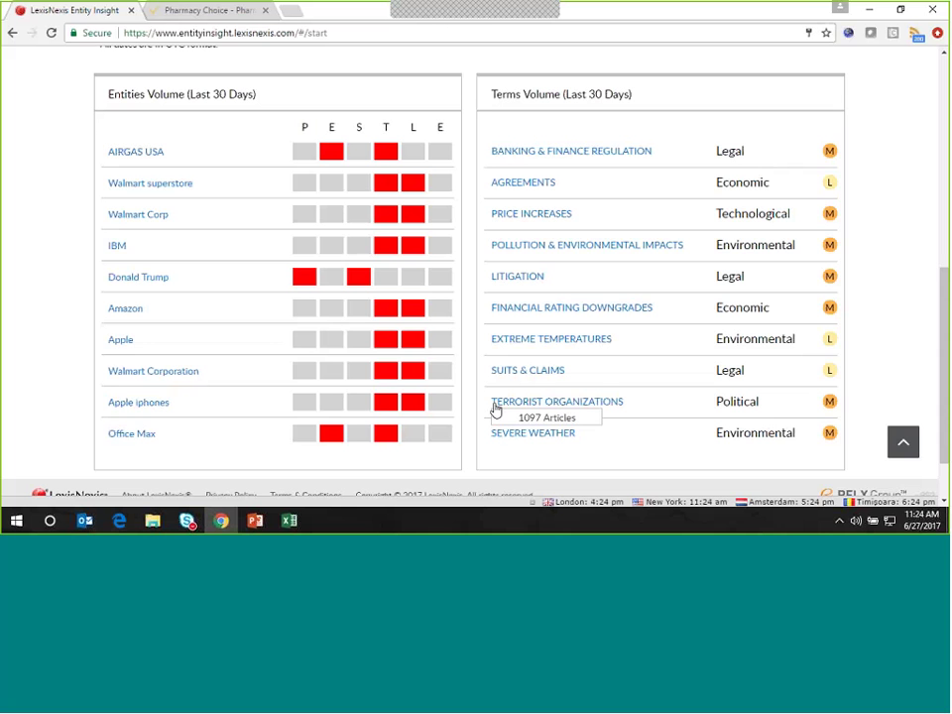
{"action": "mouse_move", "coordinate": [522, 352]}
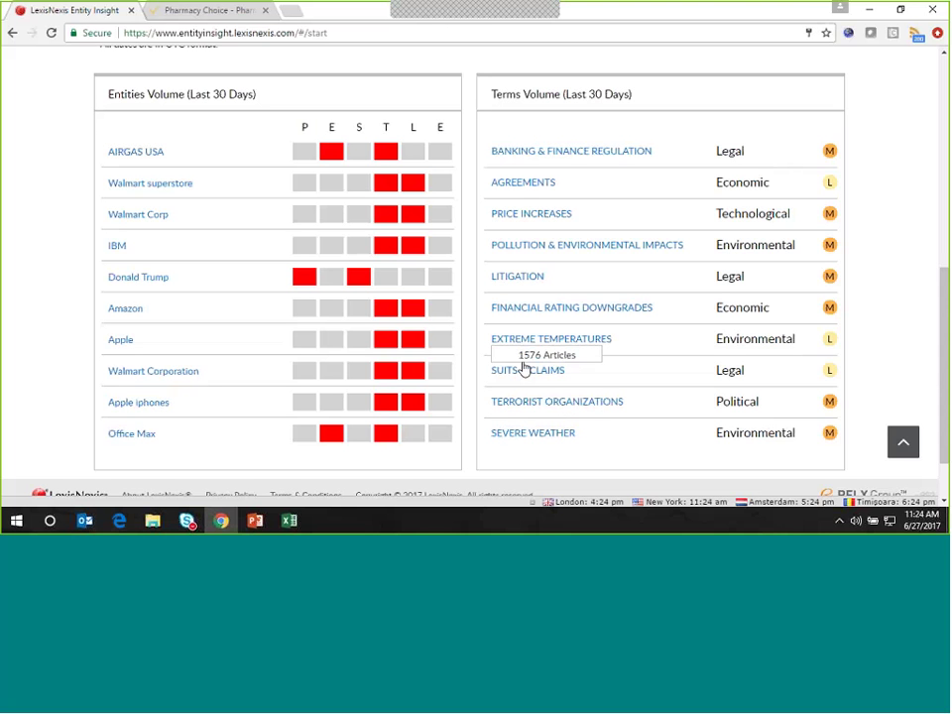
- Show the last 30 days of Suits & Claims articles from Terms Volume, browse them and close the list
{"action": "mouse_move", "coordinate": [542, 372]}
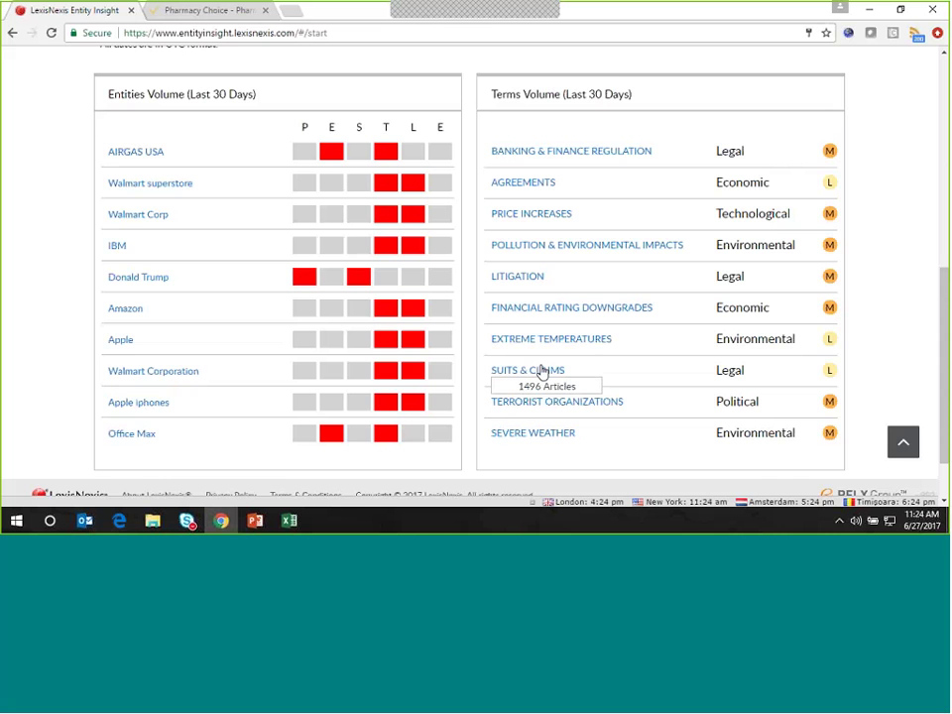
{"action": "left_click", "coordinate": [542, 372]}
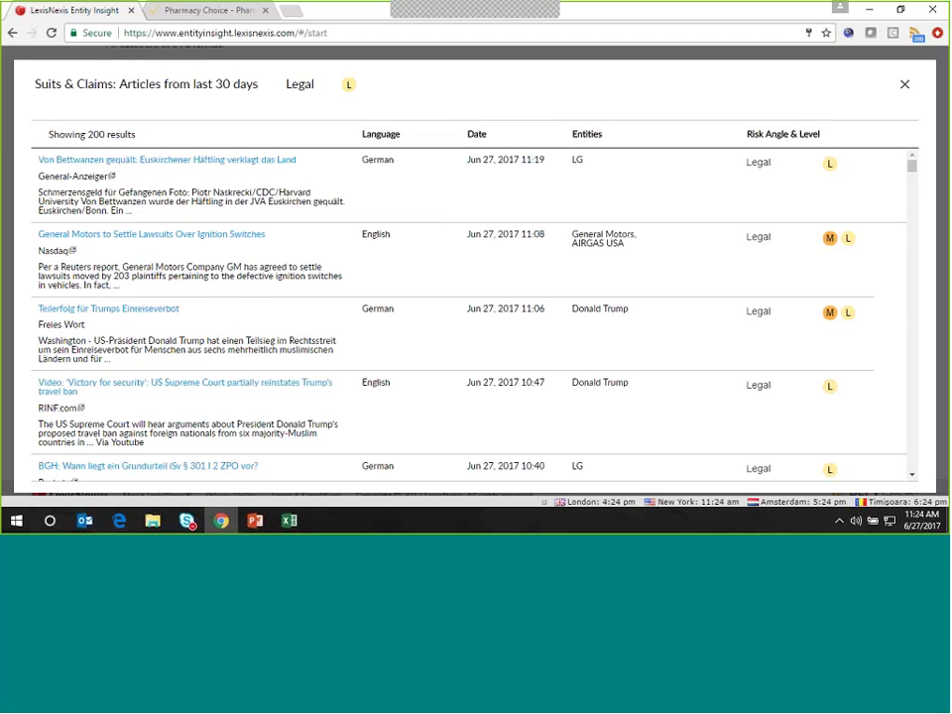
{"action": "left_click_drag", "start_coordinate": [913, 168], "coordinate": [914, 182]}
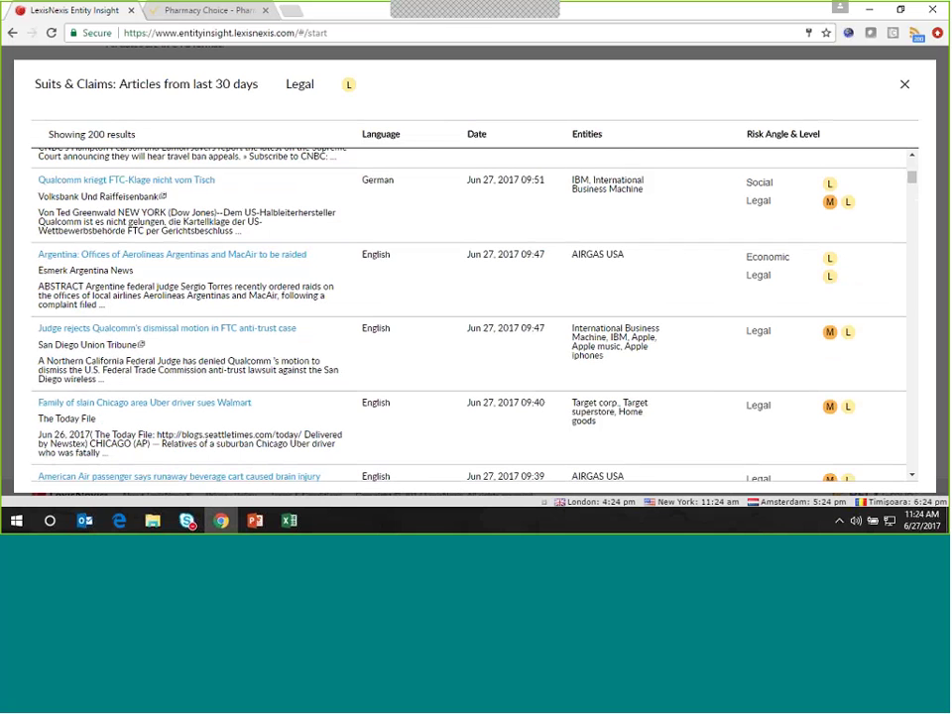
{"action": "left_click", "coordinate": [904, 84]}
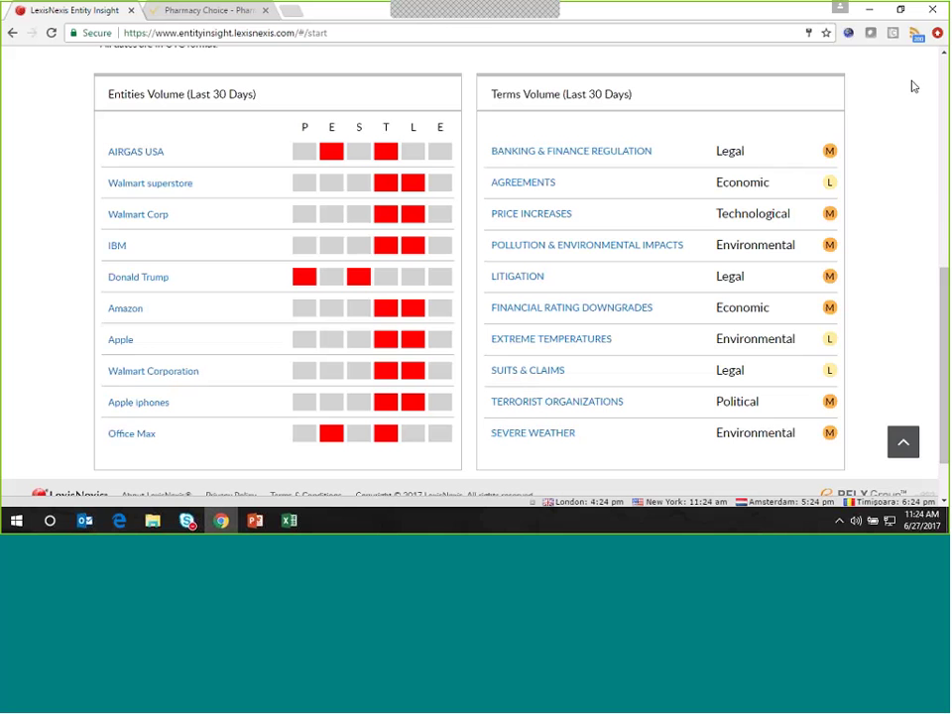
- Open the Upload New Entity List page
{"action": "scroll", "coordinate": [943, 180], "scroll_direction": "up", "scroll_amount": 6}
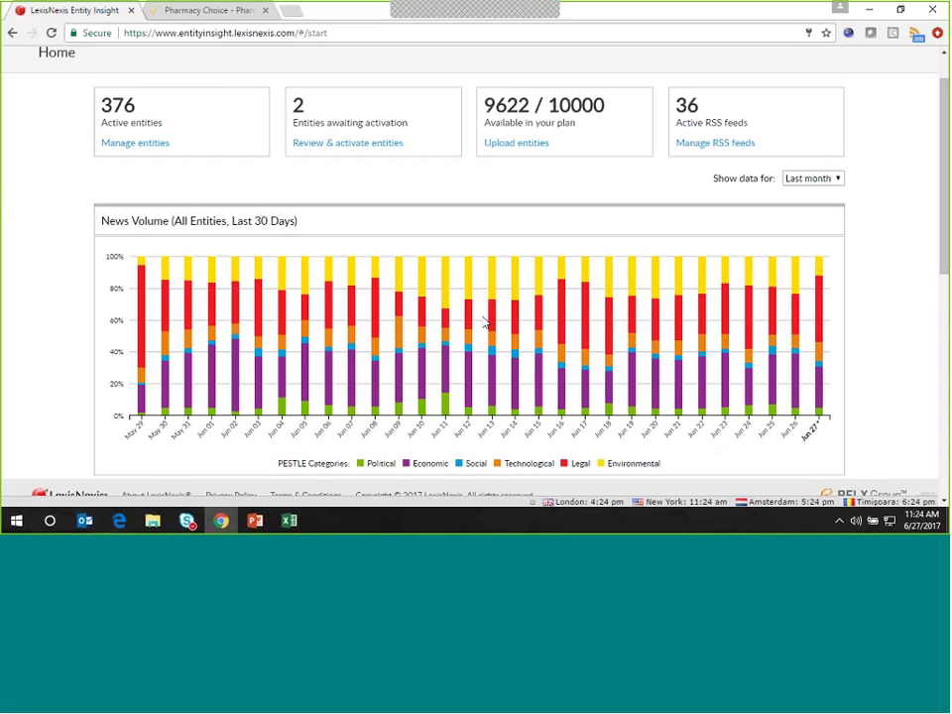
{"action": "scroll", "coordinate": [485, 322], "scroll_direction": "down", "scroll_amount": 3}
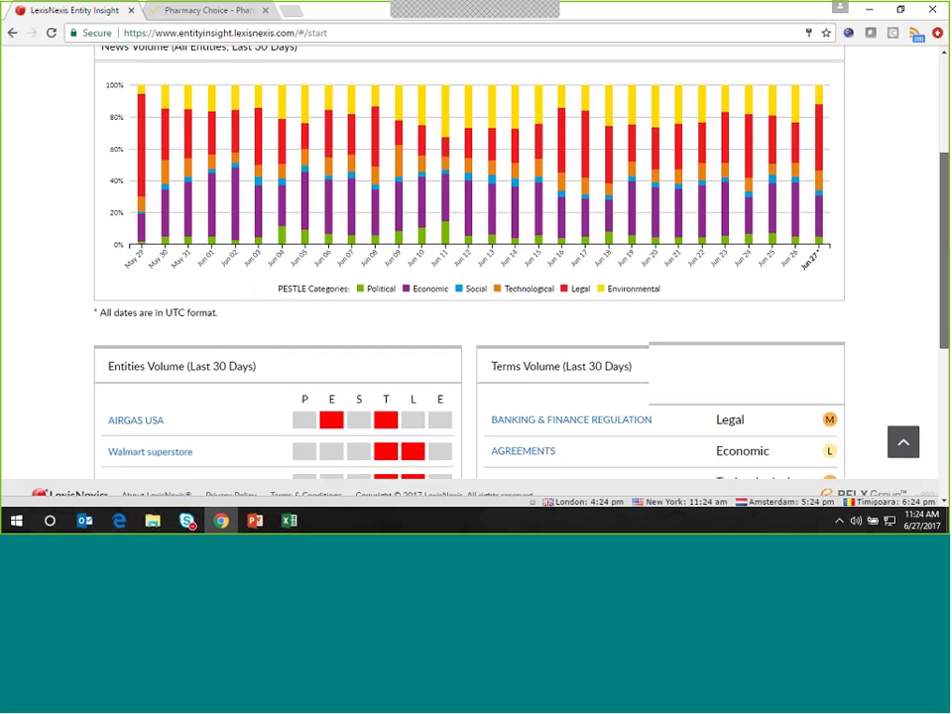
{"action": "scroll", "coordinate": [476, 268], "scroll_direction": "up", "scroll_amount": 2}
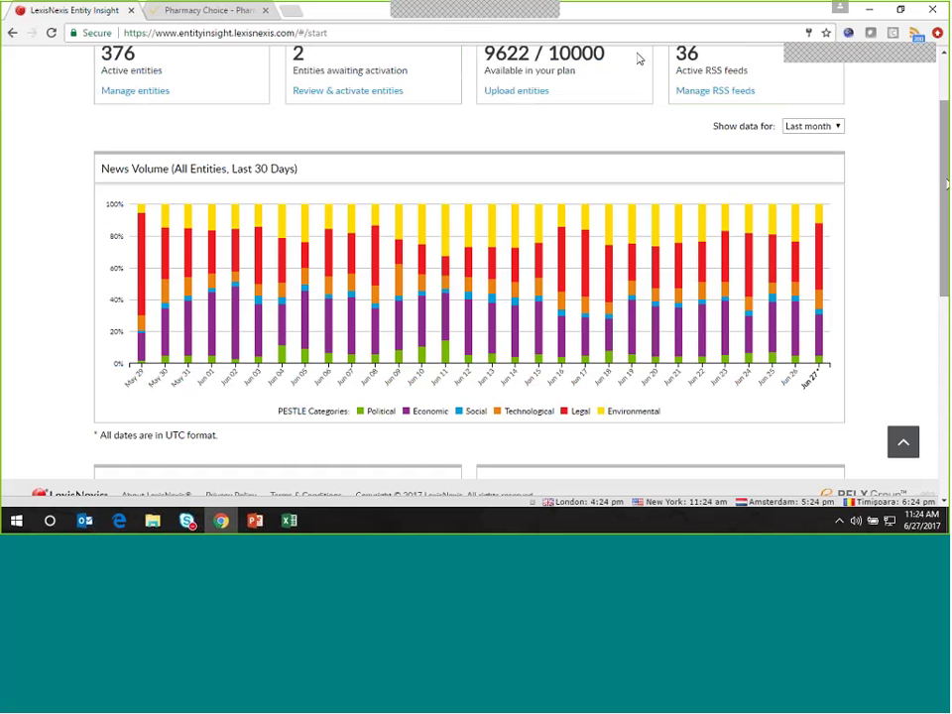
{"action": "scroll", "coordinate": [639, 60], "scroll_direction": "up", "scroll_amount": 2}
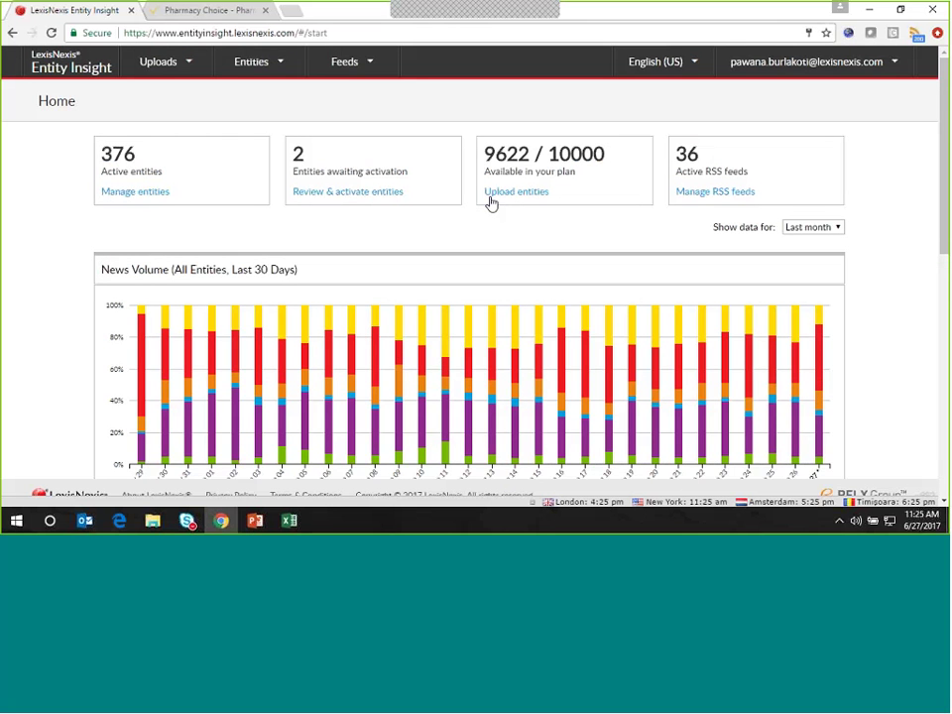
{"action": "mouse_move", "coordinate": [166, 65]}
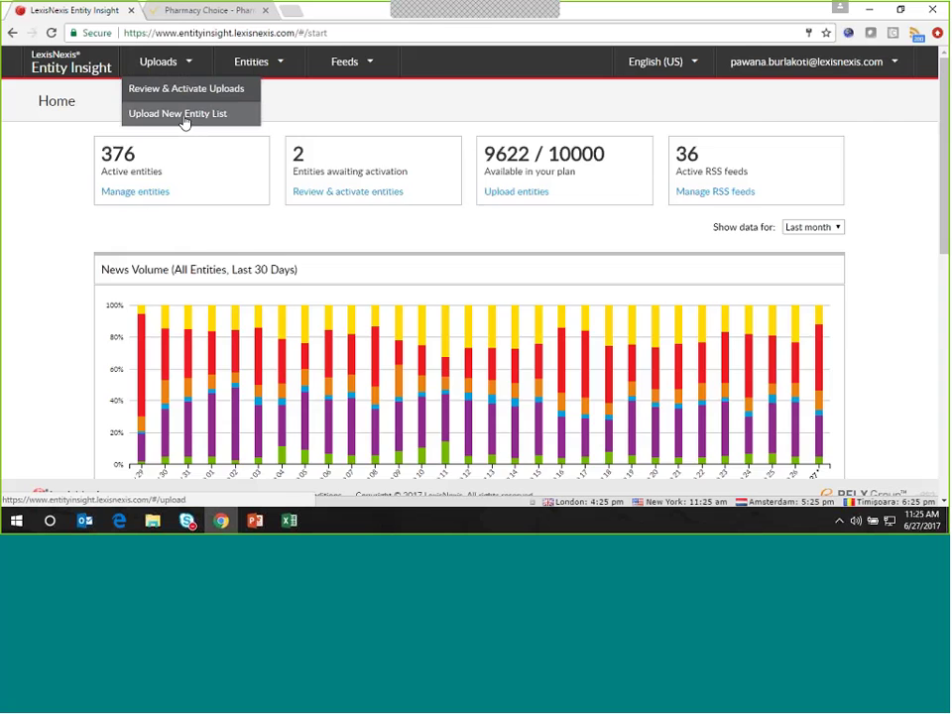
{"action": "left_click", "coordinate": [180, 114]}
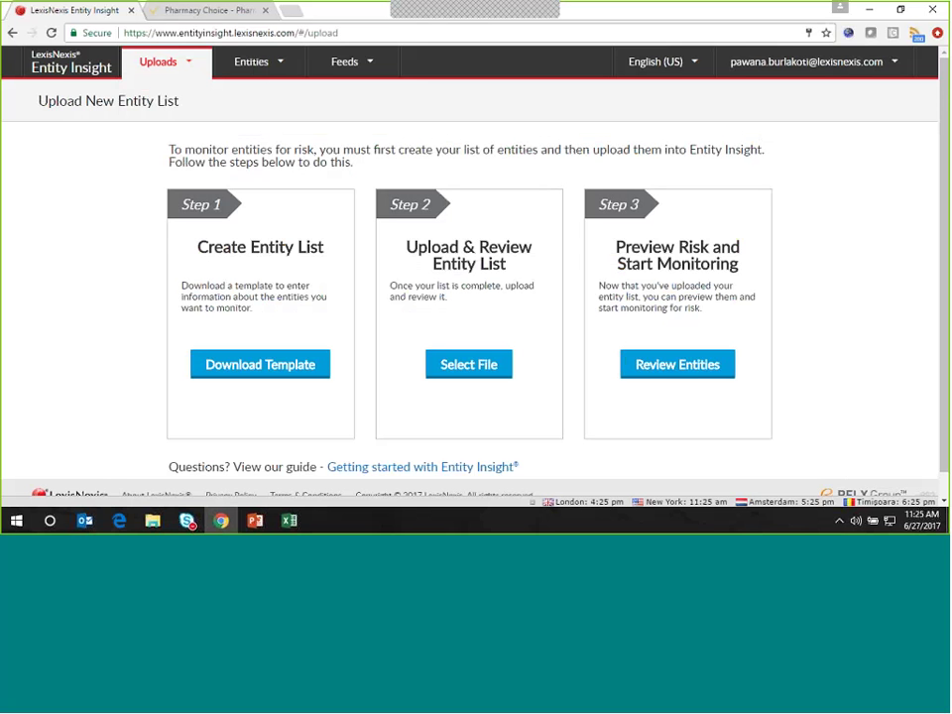
- Download the entity list upload template and switch to its workbook in Excel
{"action": "left_click", "coordinate": [260, 371]}
{"action": "mouse_move", "coordinate": [299, 530]}
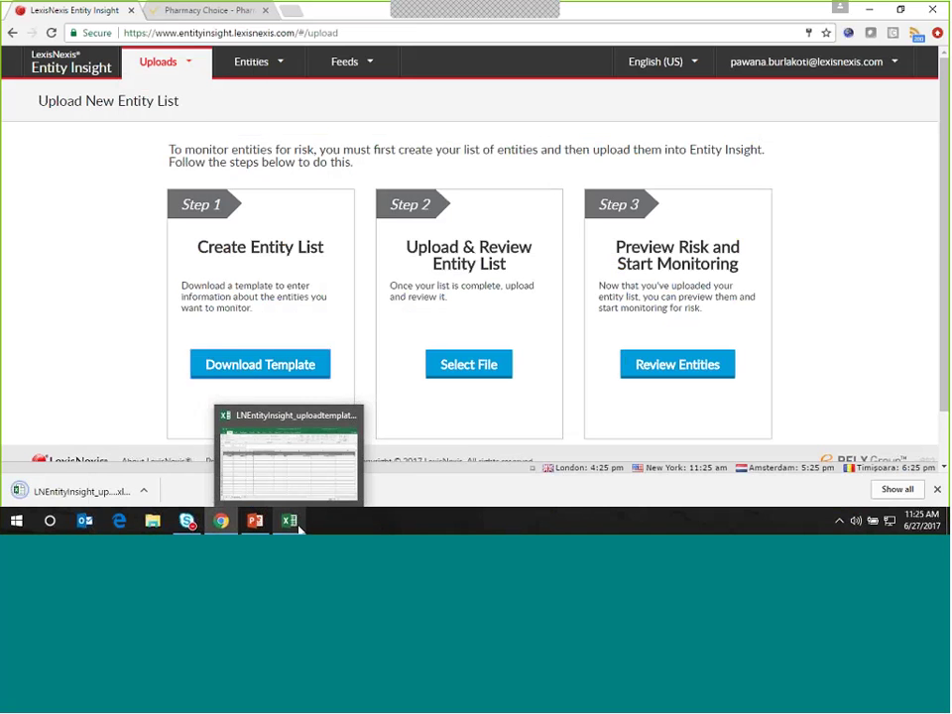
{"action": "left_click", "coordinate": [297, 483]}
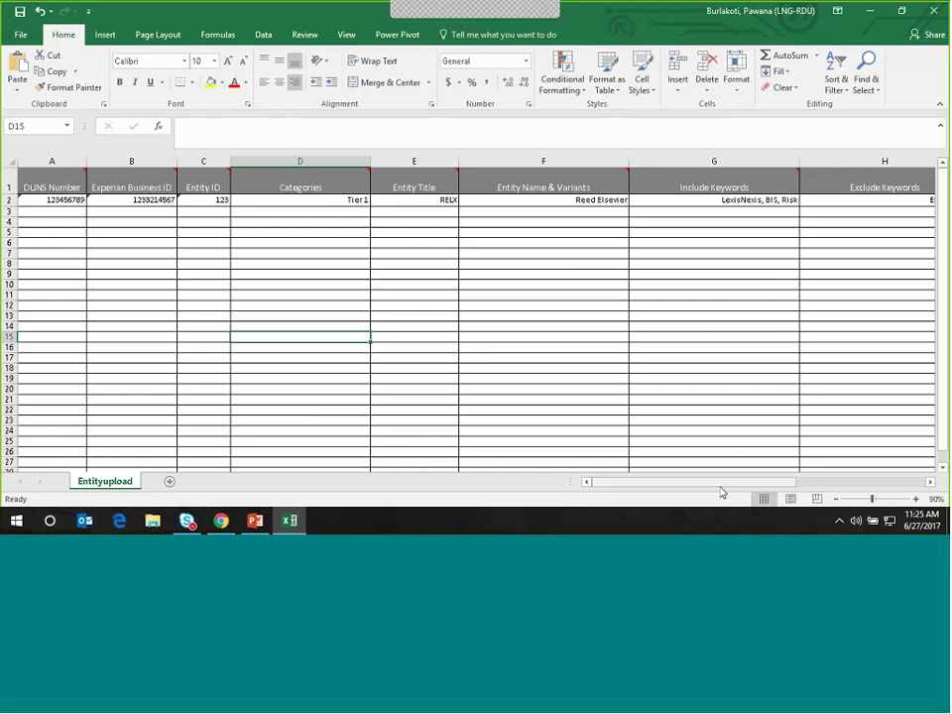
- Examine the template's column headings and sample row, from DUNS Number through Include Keywords and Exclude Keywords to Entity URL
{"action": "mouse_move", "coordinate": [719, 483]}
{"action": "left_mouse_down"}
{"action": "mouse_move", "coordinate": [786, 488]}
{"action": "mouse_move", "coordinate": [721, 486]}
{"action": "left_mouse_up"}
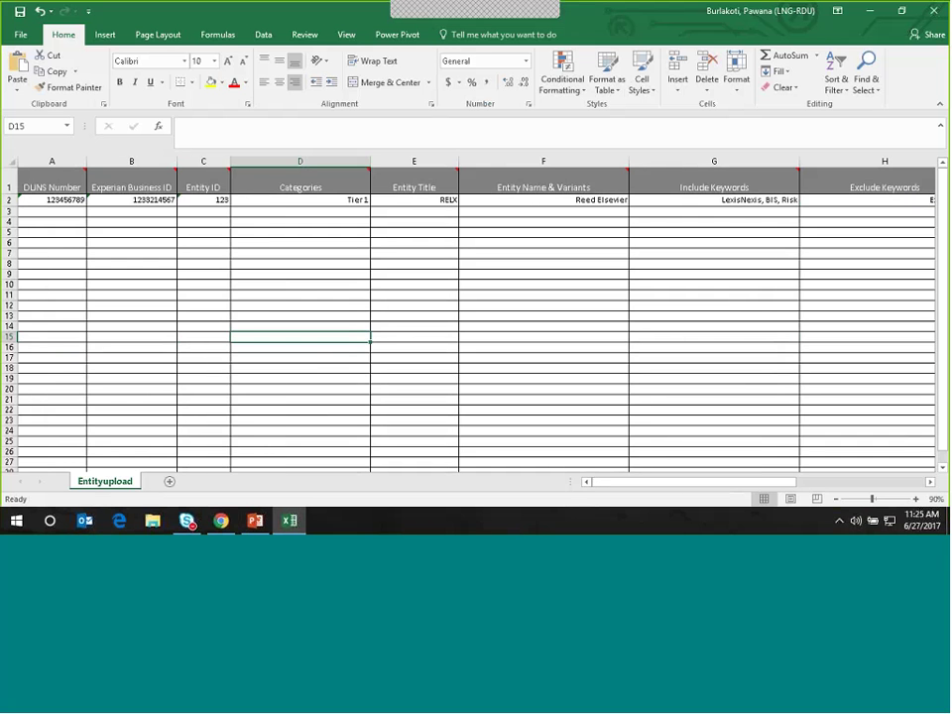
{"action": "mouse_move", "coordinate": [62, 175]}
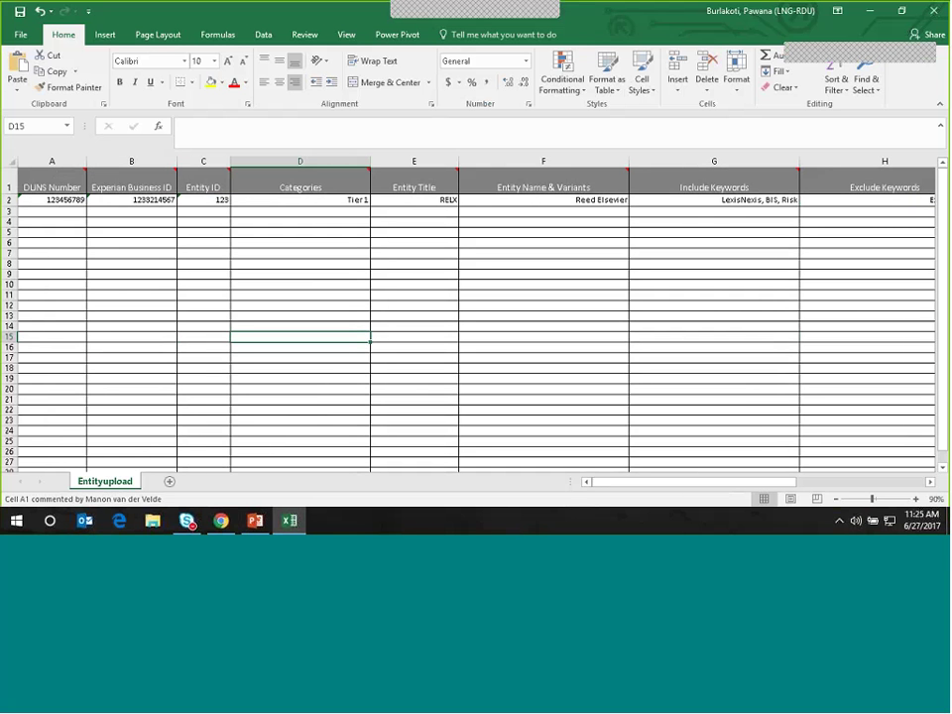
{"action": "mouse_move", "coordinate": [589, 183]}
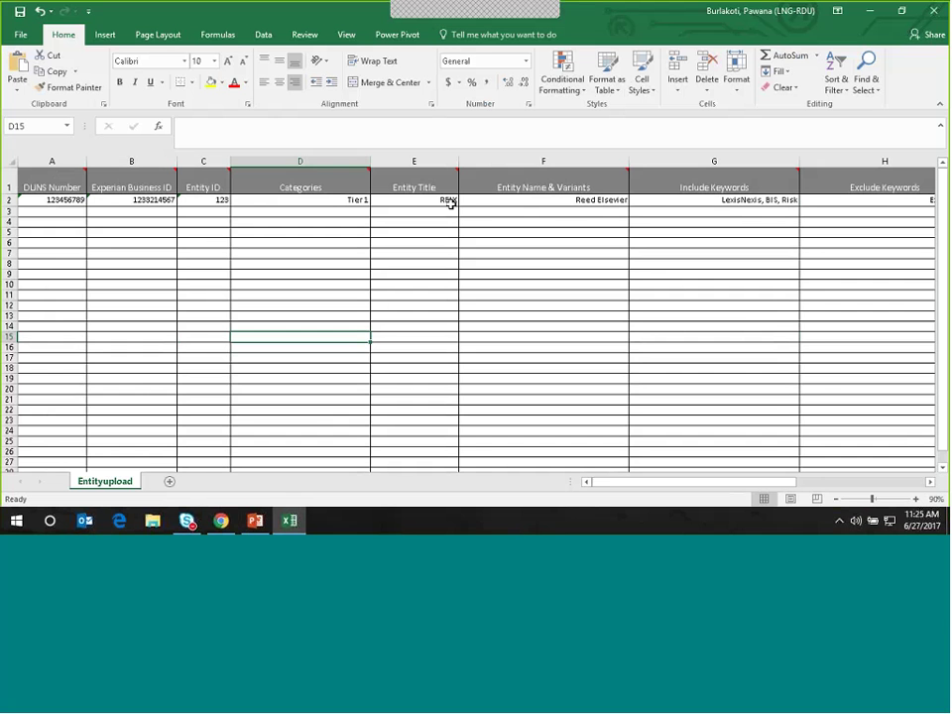
{"action": "mouse_move", "coordinate": [785, 181]}
{"action": "left_click_drag", "start_coordinate": [766, 480], "coordinate": [818, 481]}
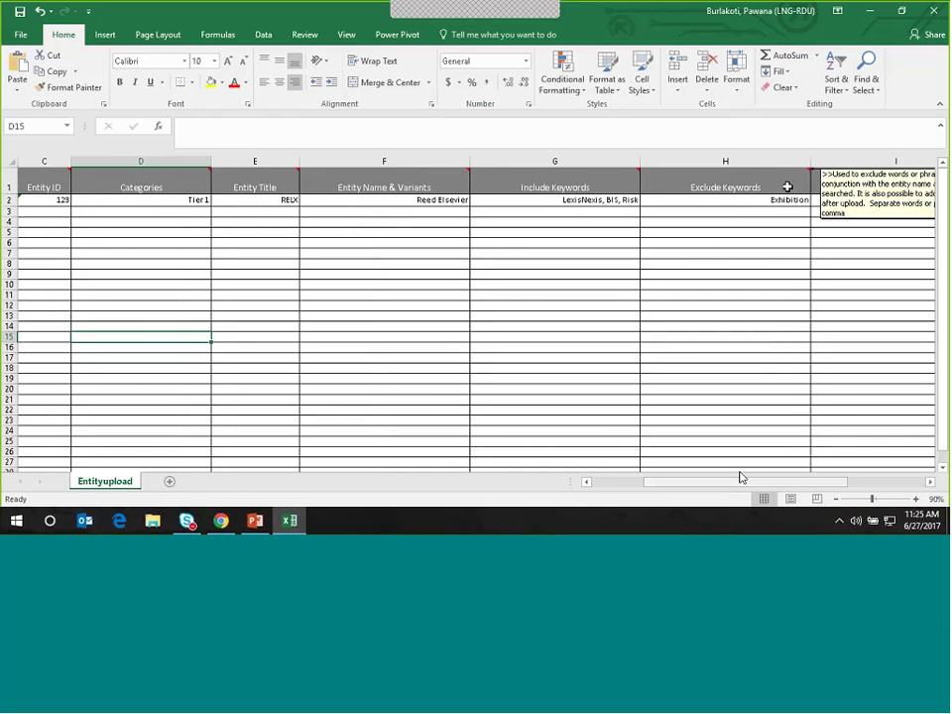
{"action": "mouse_move", "coordinate": [487, 183]}
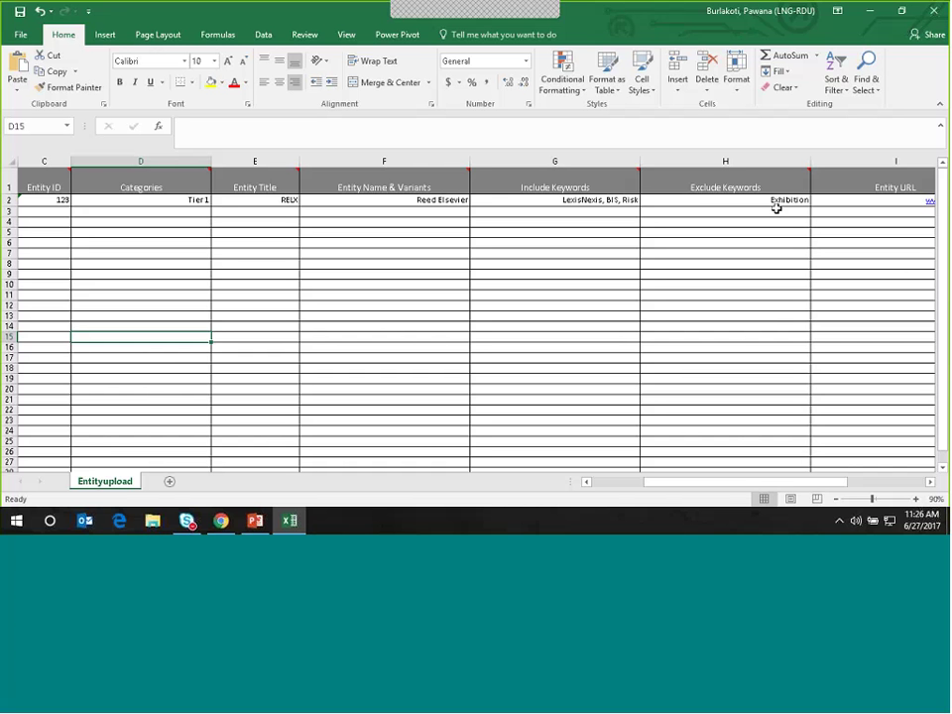
{"action": "left_click_drag", "start_coordinate": [783, 482], "coordinate": [816, 491]}
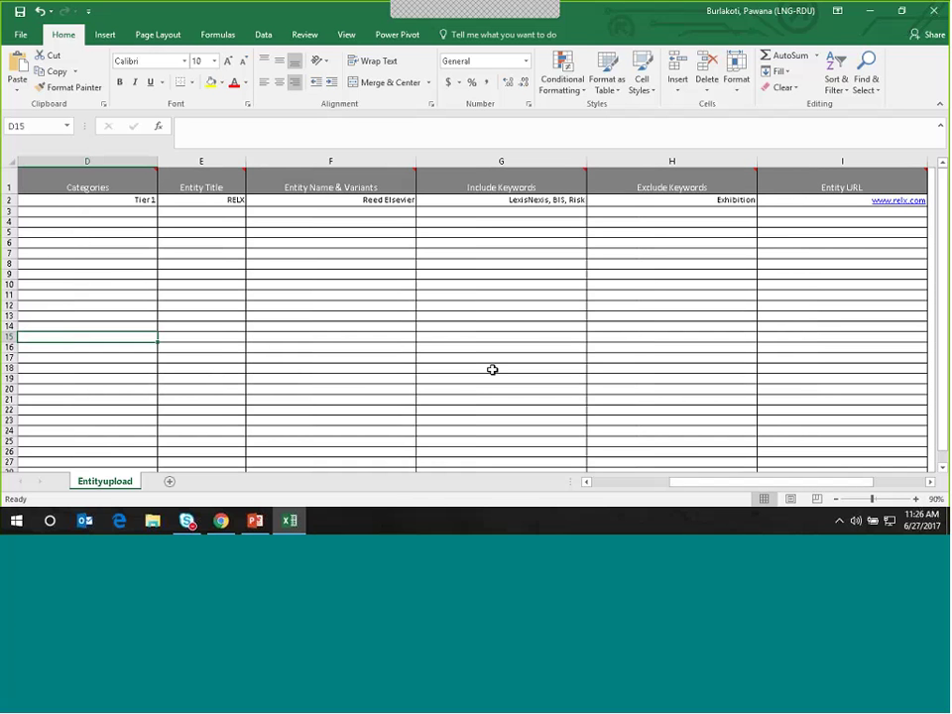
- Switch back to Entity Insight in Chrome, view the file chooser for the entity list upload and close it without choosing a file
{"action": "left_click", "coordinate": [224, 520]}
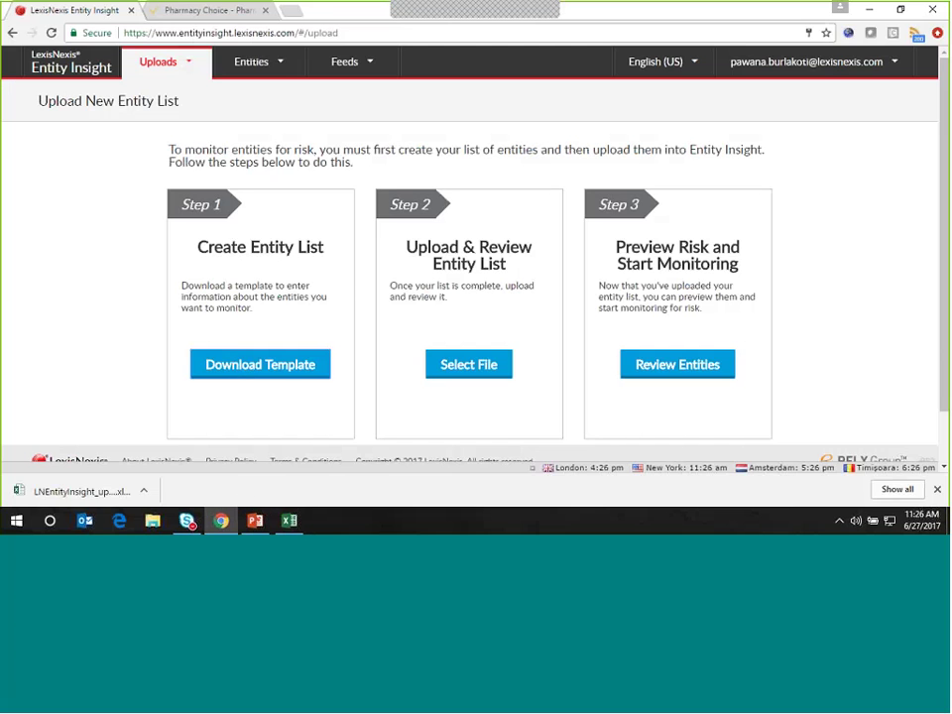
{"action": "left_click", "coordinate": [464, 367]}
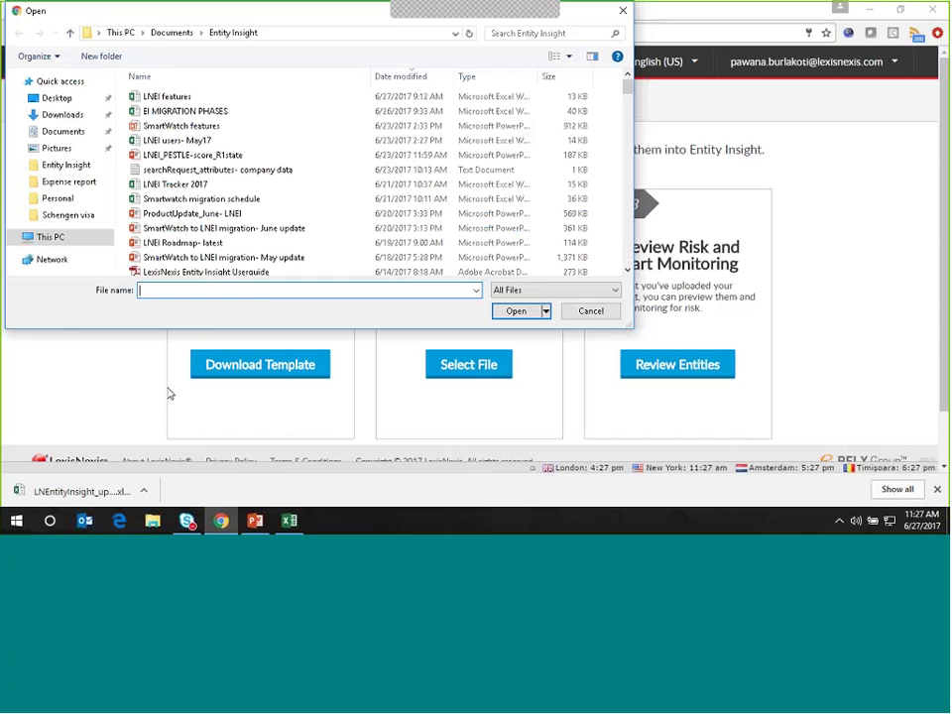
{"action": "left_click", "coordinate": [591, 311]}
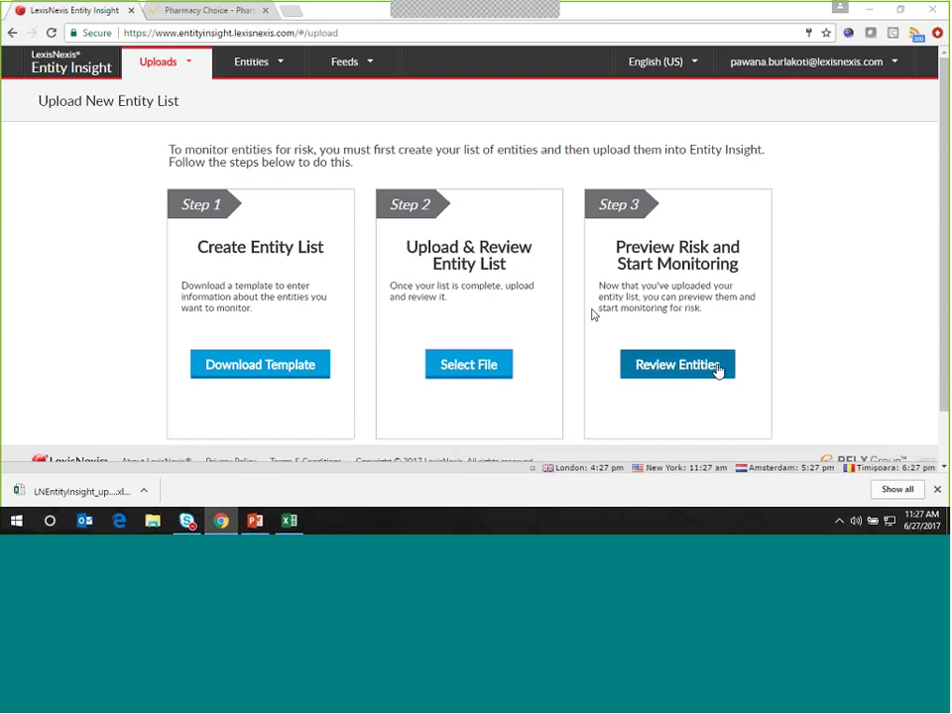
- Open the review list of uploaded entities and select both Samsung and Reed Elseiver
{"action": "left_click", "coordinate": [700, 373]}
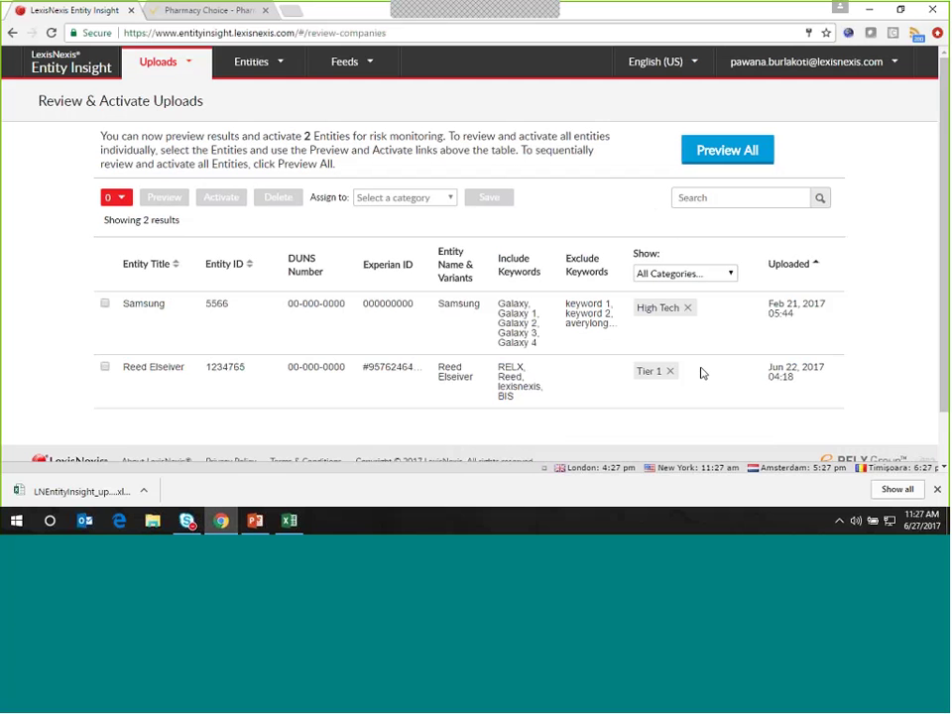
{"action": "scroll", "coordinate": [947, 180], "scroll_direction": "down", "scroll_amount": 1}
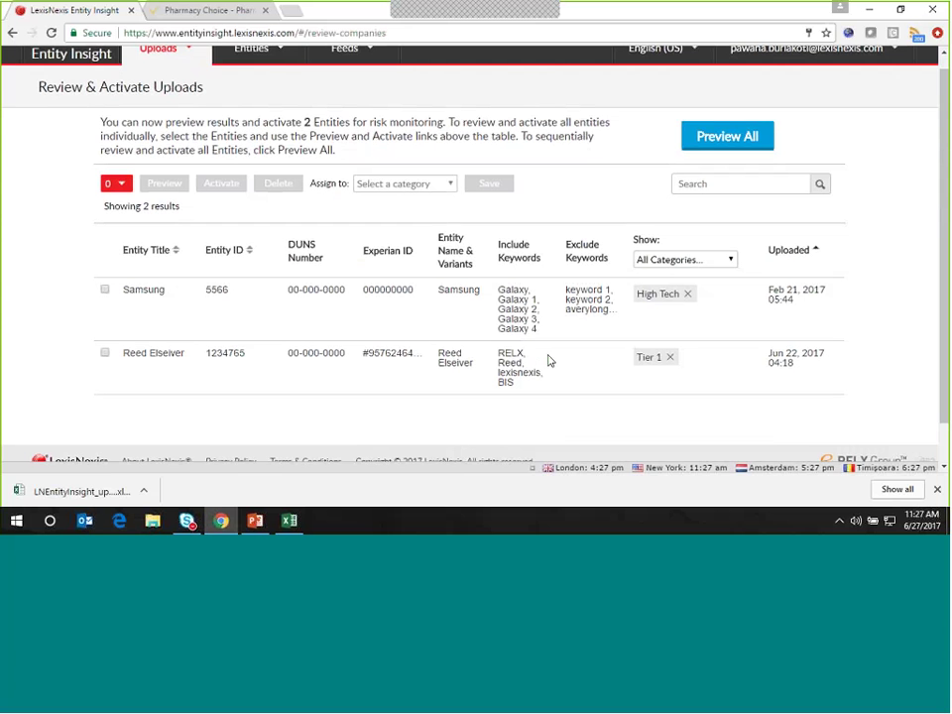
{"action": "left_click", "coordinate": [105, 290]}
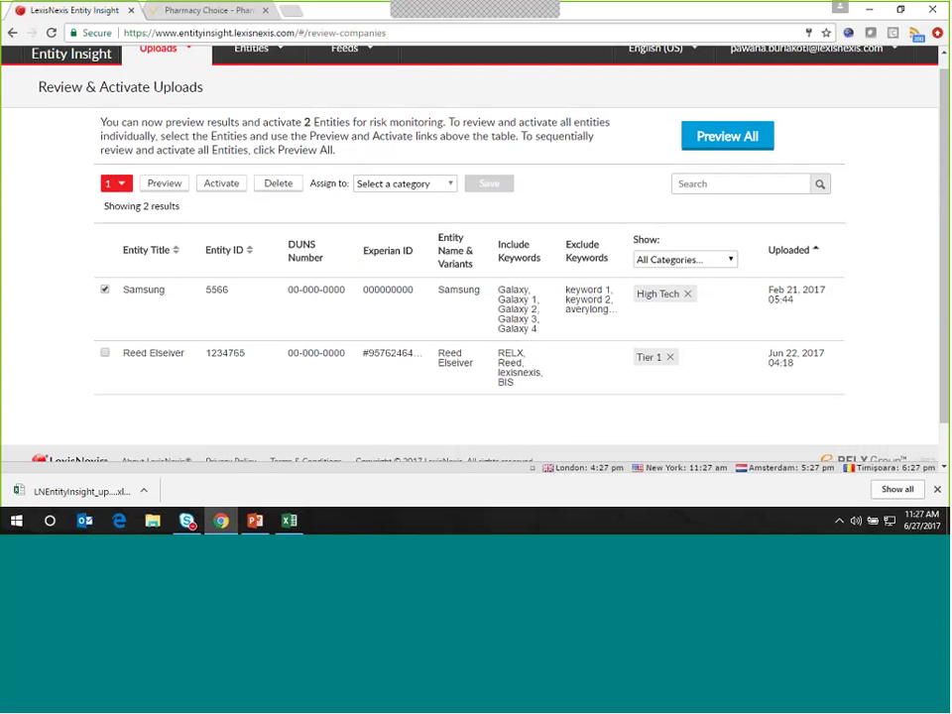
{"action": "left_click", "coordinate": [105, 352]}
- Preview all uploaded entities and browse the high-risk articles found for Samsung
{"action": "left_click", "coordinate": [727, 138]}
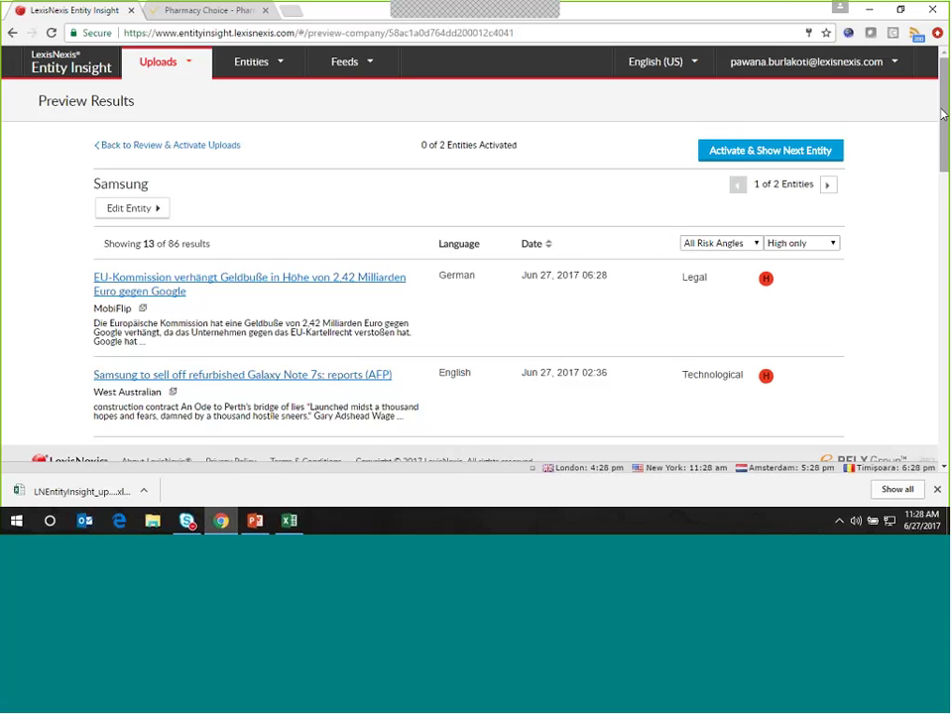
{"action": "scroll", "coordinate": [942, 115], "scroll_direction": "down", "scroll_amount": 3}
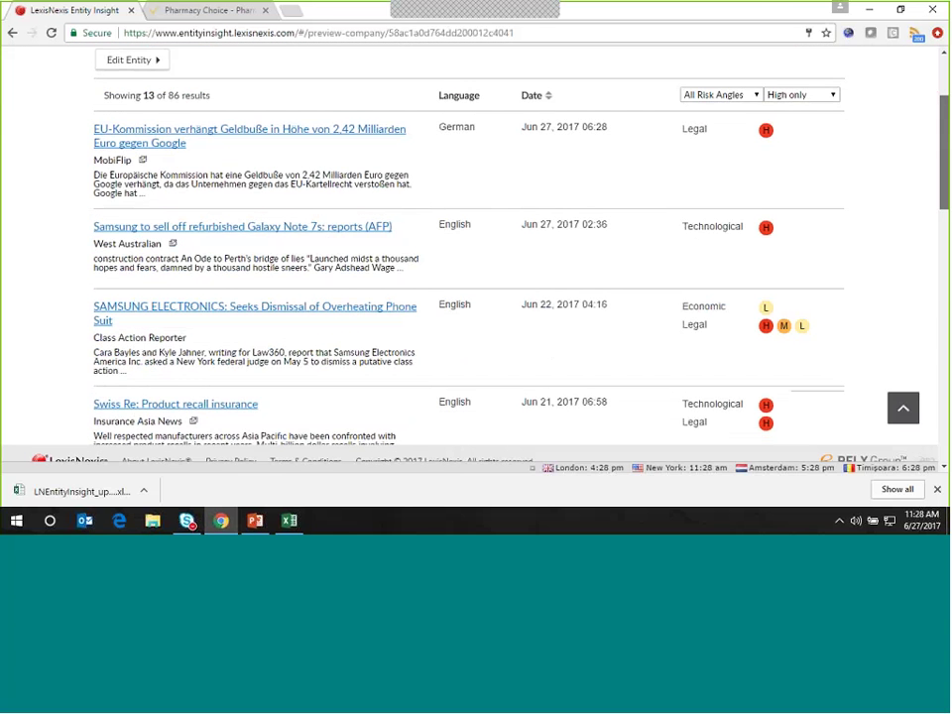
{"action": "scroll", "coordinate": [466, 248], "scroll_direction": "up", "scroll_amount": 1}
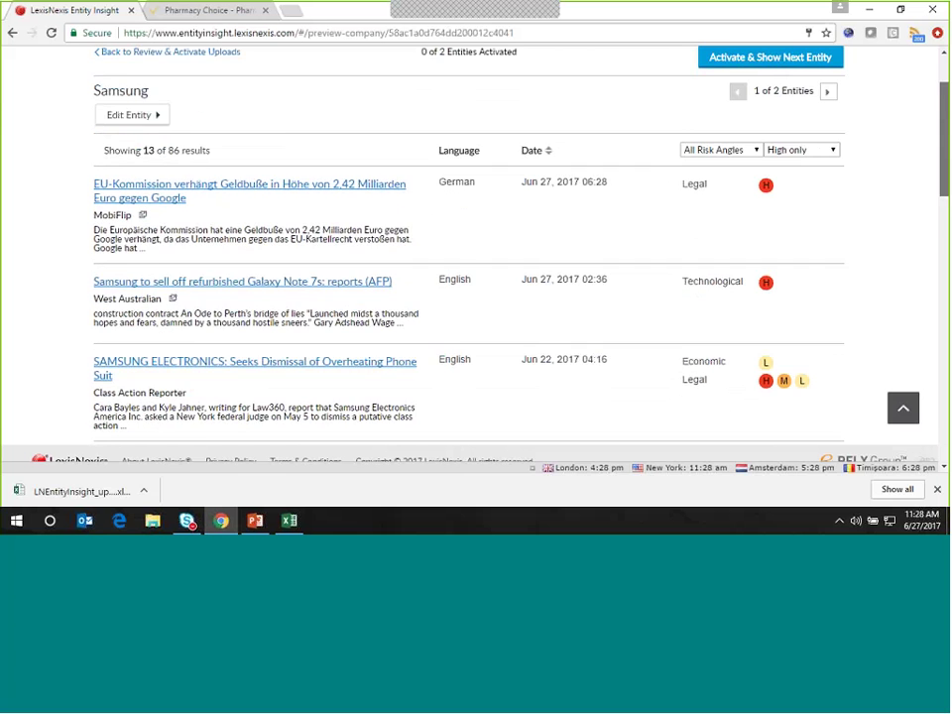
{"action": "scroll", "coordinate": [571, 133], "scroll_direction": "down", "scroll_amount": 1}
{"action": "scroll", "coordinate": [571, 133], "scroll_direction": "up", "scroll_amount": 2}
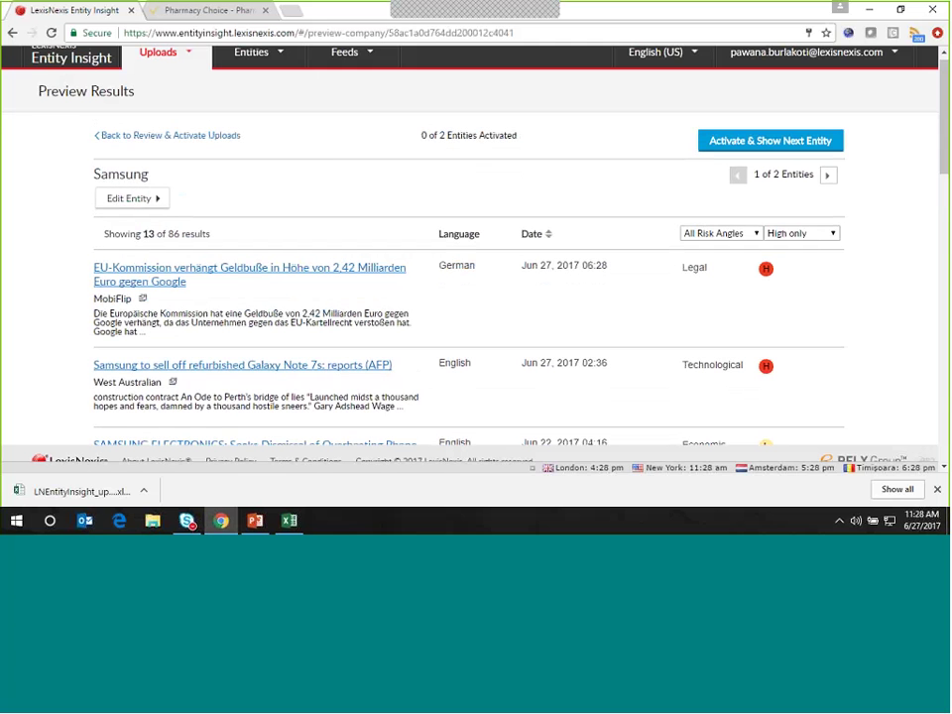
- Edit the Samsung entity to remove the include keywords Galaxy 1 and Galaxy 2, and refresh the preview results
{"action": "left_click", "coordinate": [131, 201]}
{"action": "scroll", "coordinate": [324, 289], "scroll_direction": "down", "scroll_amount": 2}
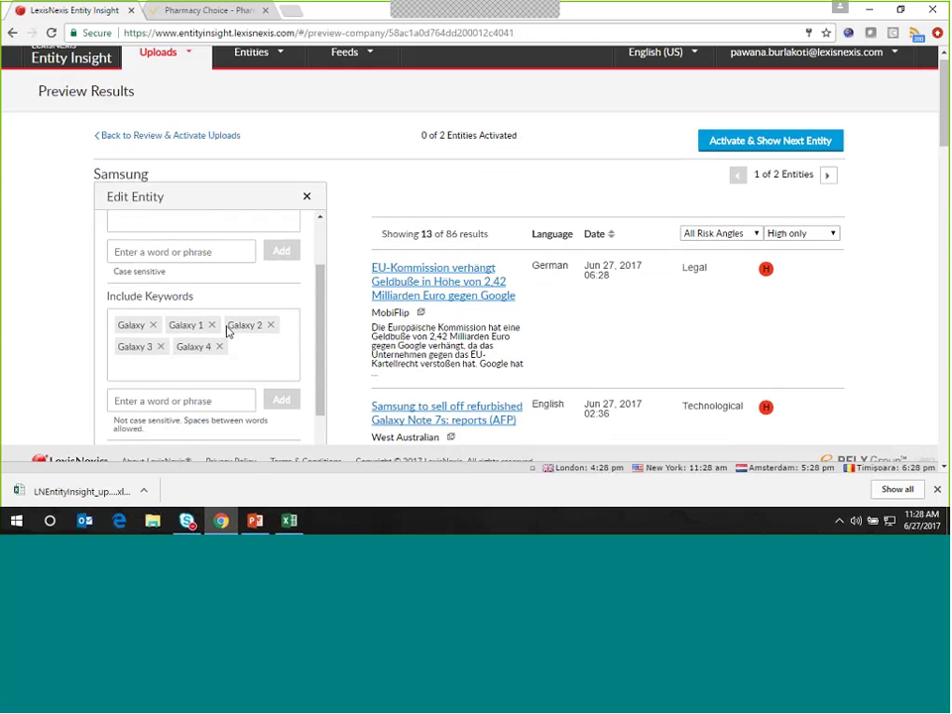
{"action": "left_click", "coordinate": [211, 325]}
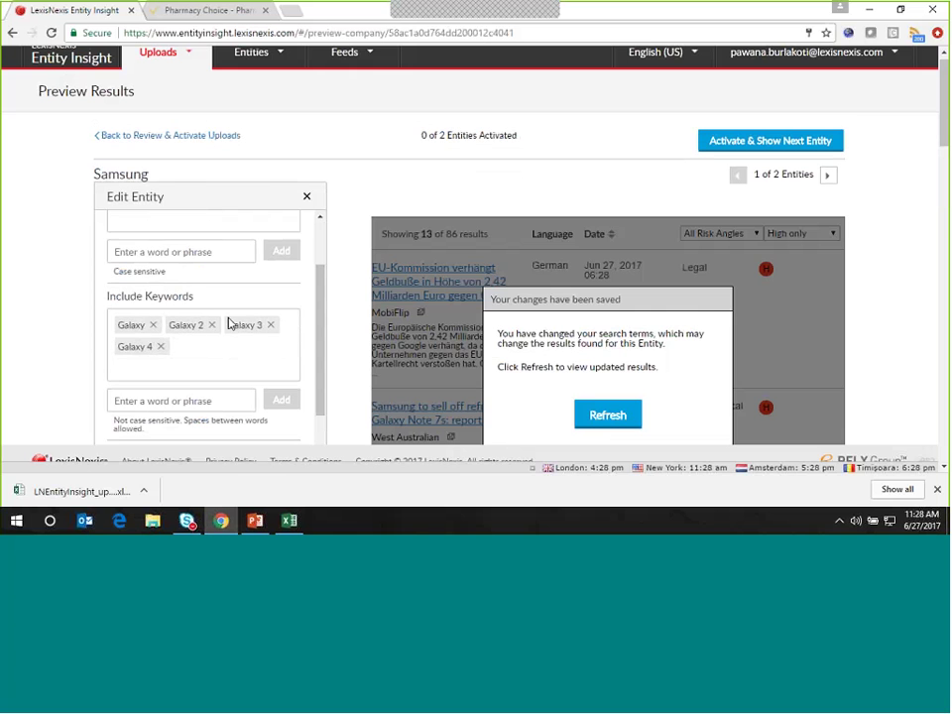
{"action": "left_click", "coordinate": [211, 324]}
{"action": "left_click", "coordinate": [604, 421]}
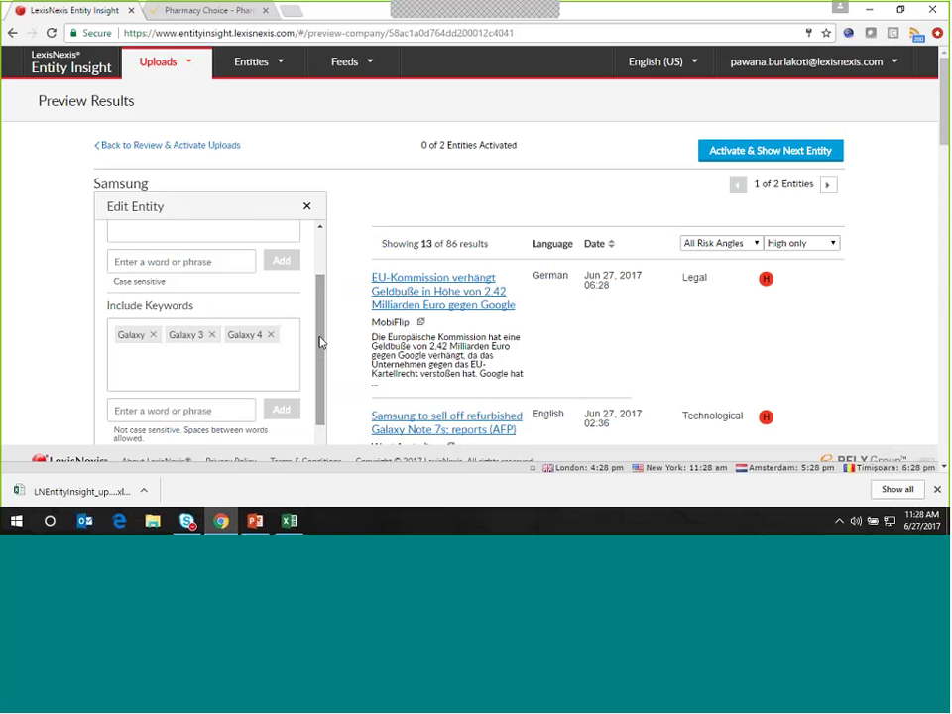
- Remove all three of Samsung's exclude keywords, including keyword 1 and keyword 2, refreshing the results after each removal
{"action": "left_click_drag", "start_coordinate": [321, 340], "coordinate": [325, 409]}
{"action": "scroll", "coordinate": [191, 407], "scroll_direction": "down", "scroll_amount": 1}
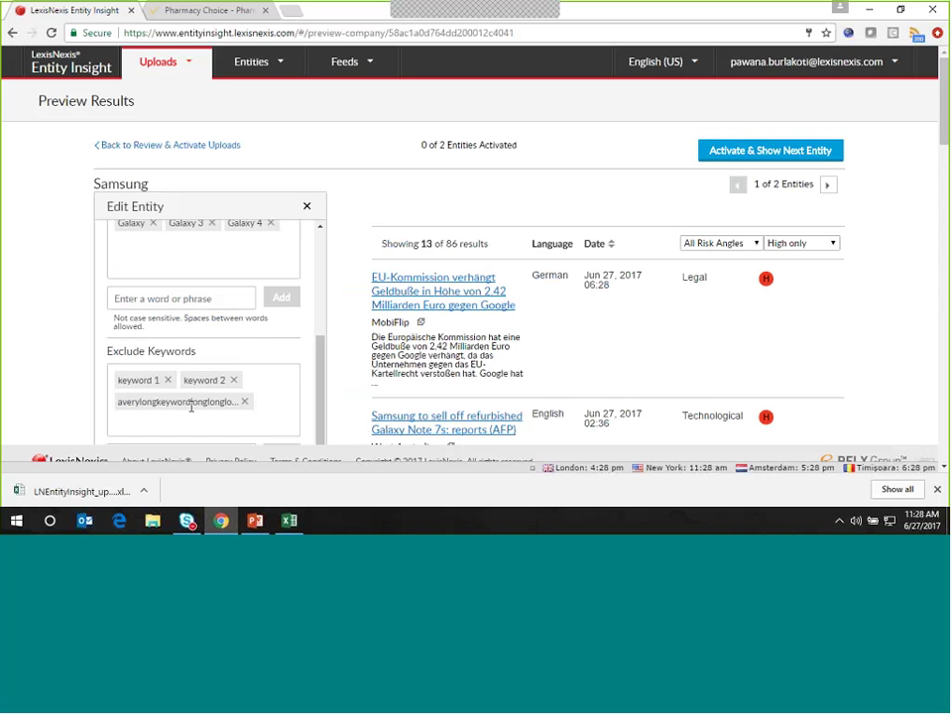
{"action": "left_click", "coordinate": [244, 402]}
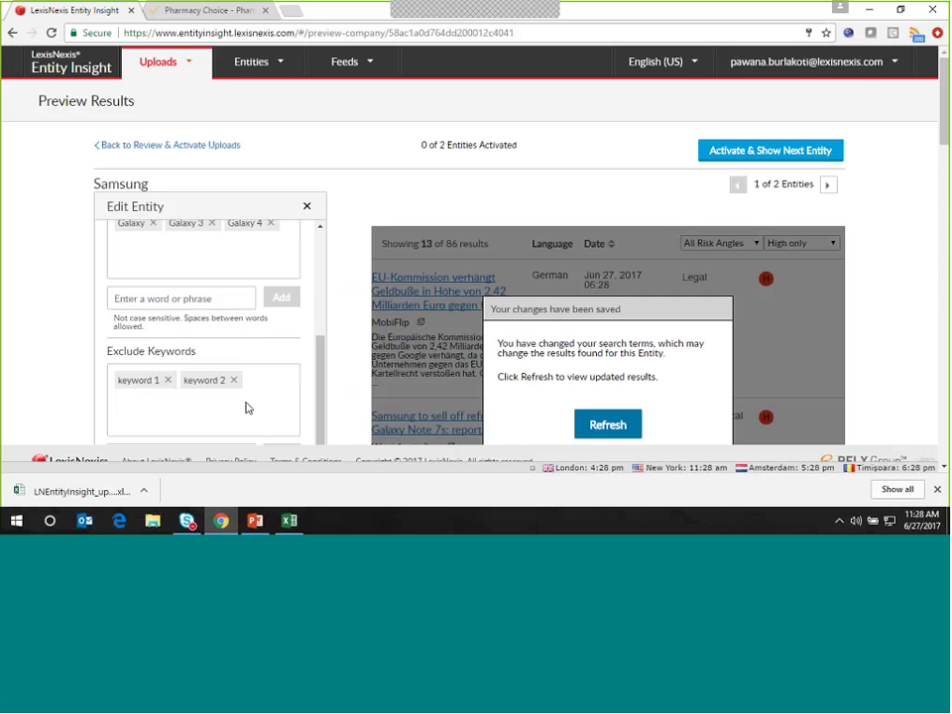
{"action": "left_click", "coordinate": [606, 423]}
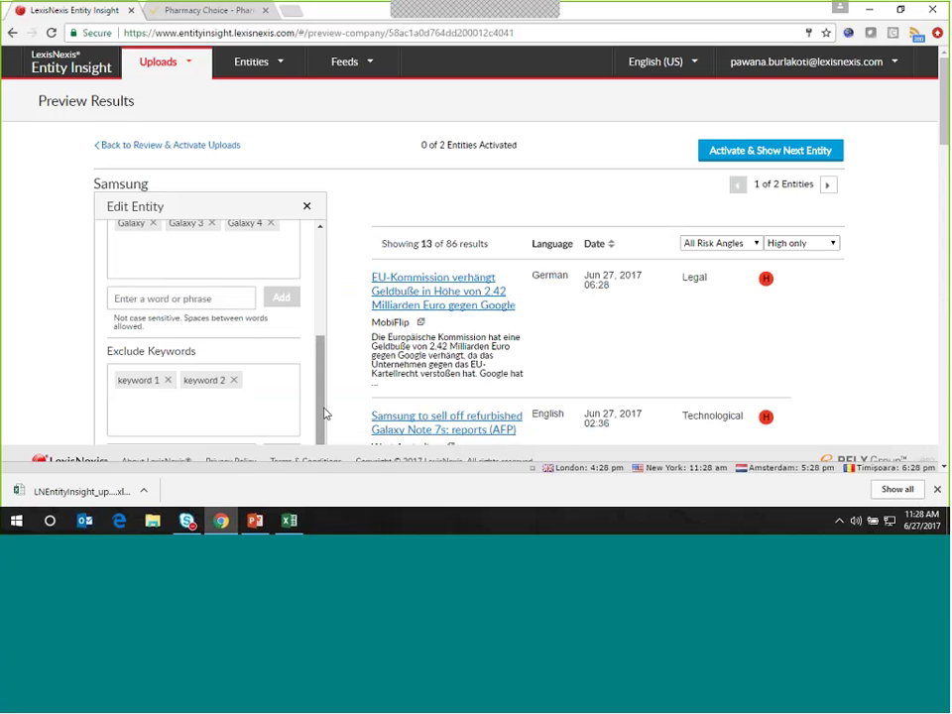
{"action": "left_click", "coordinate": [233, 380]}
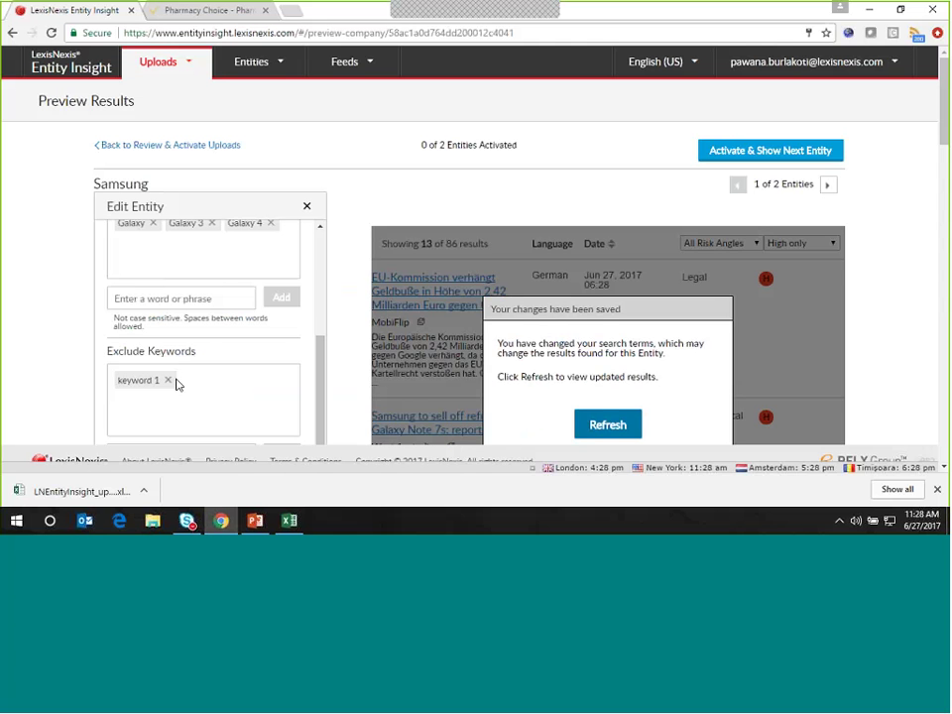
{"action": "left_click", "coordinate": [604, 420]}
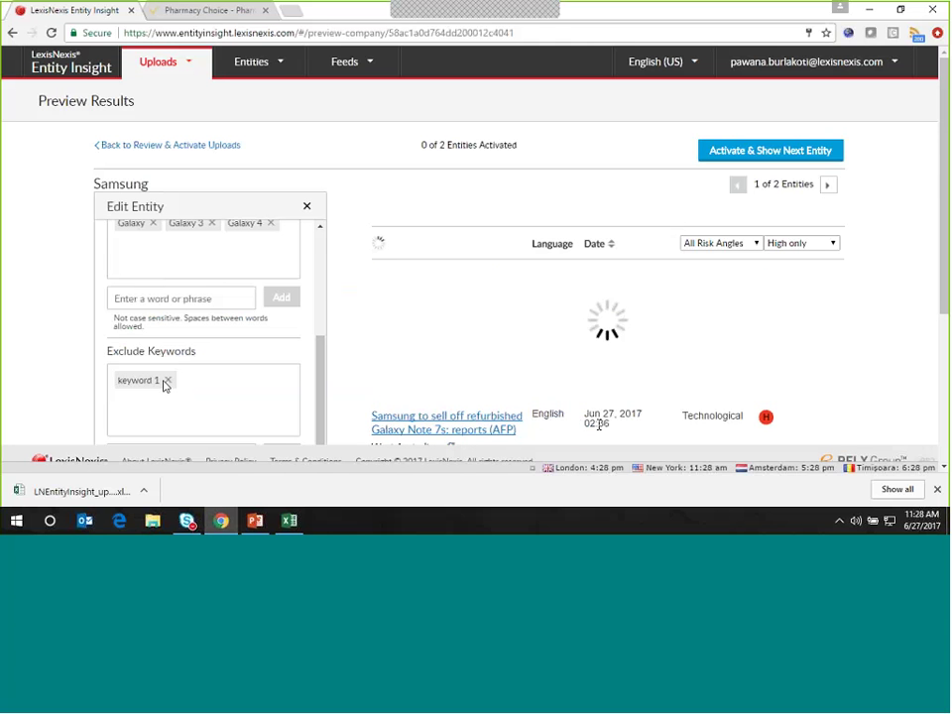
{"action": "left_click", "coordinate": [167, 383]}
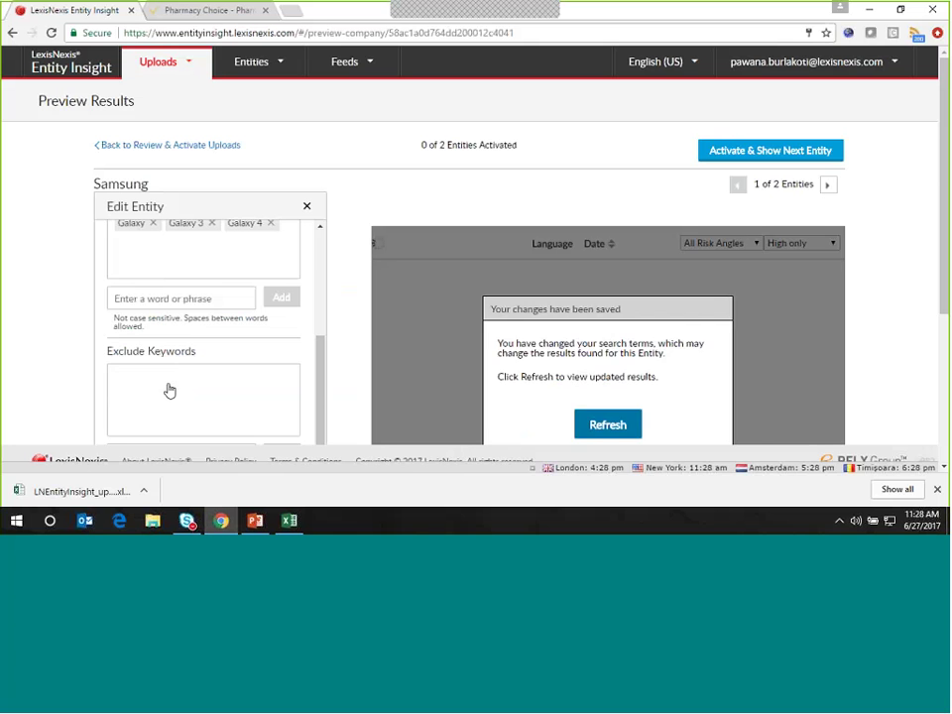
{"action": "left_click", "coordinate": [602, 424]}
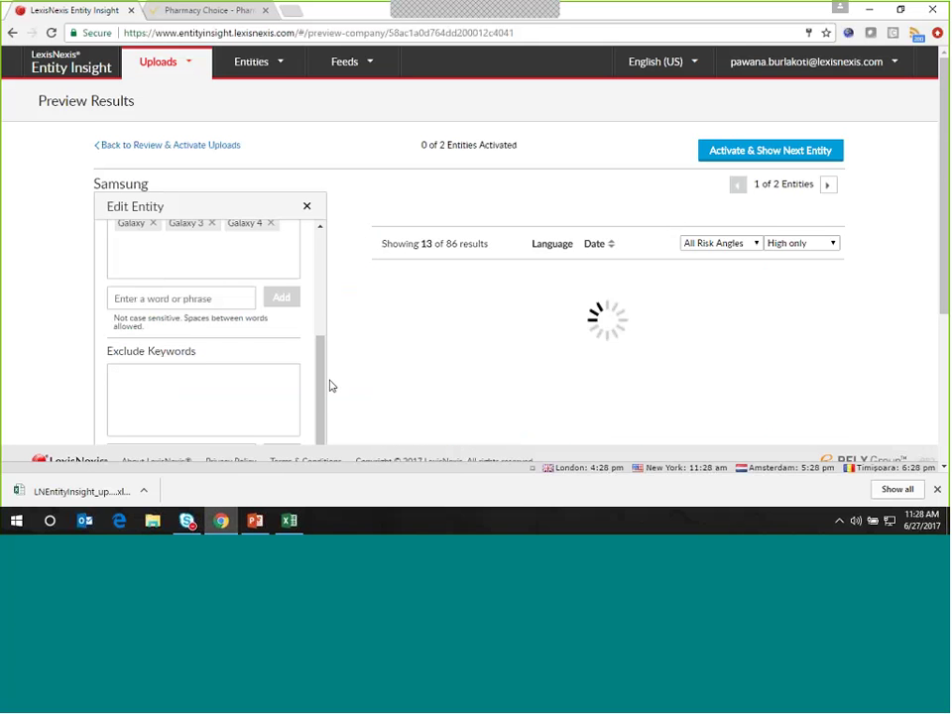
- Filter Samsung's preview results to the Technological risk angle and browse the filtered articles
{"action": "left_click_drag", "start_coordinate": [323, 389], "coordinate": [319, 248]}
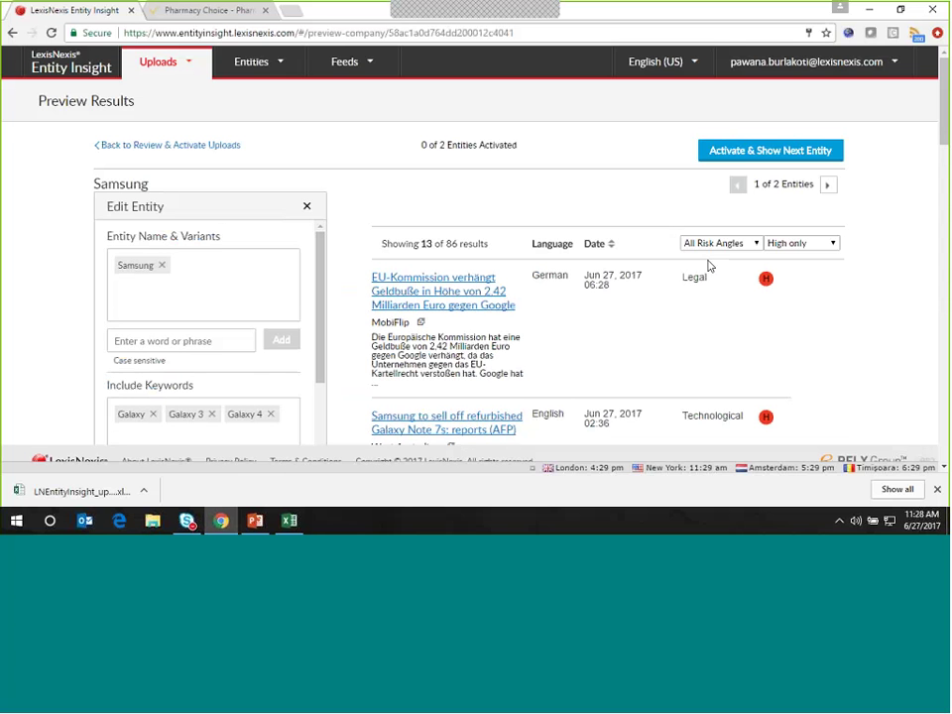
{"action": "scroll", "coordinate": [707, 266], "scroll_direction": "down", "scroll_amount": 2}
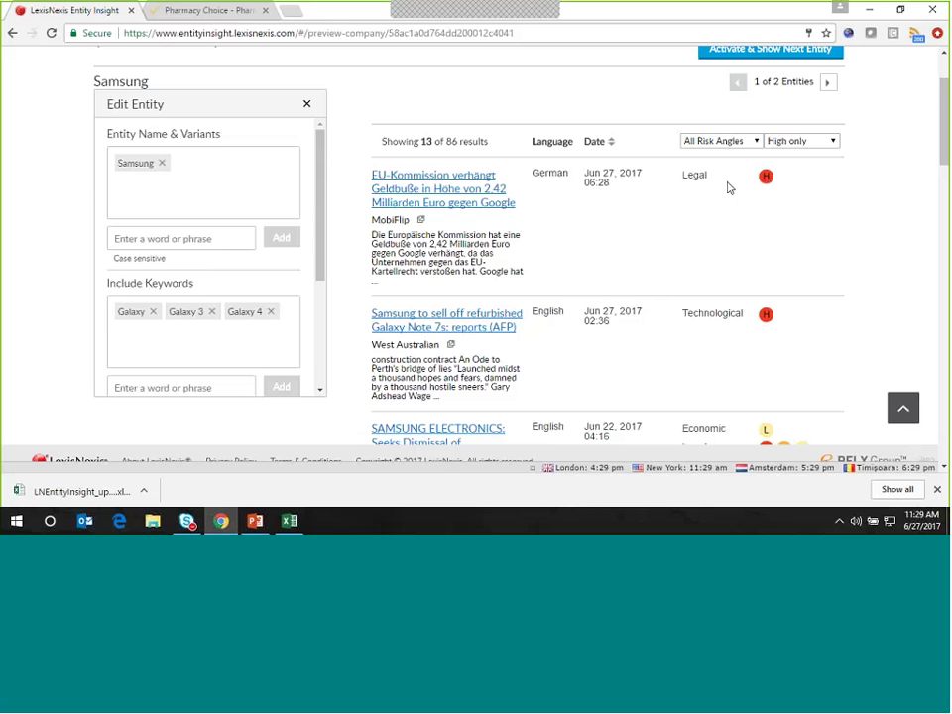
{"action": "left_click", "coordinate": [753, 142]}
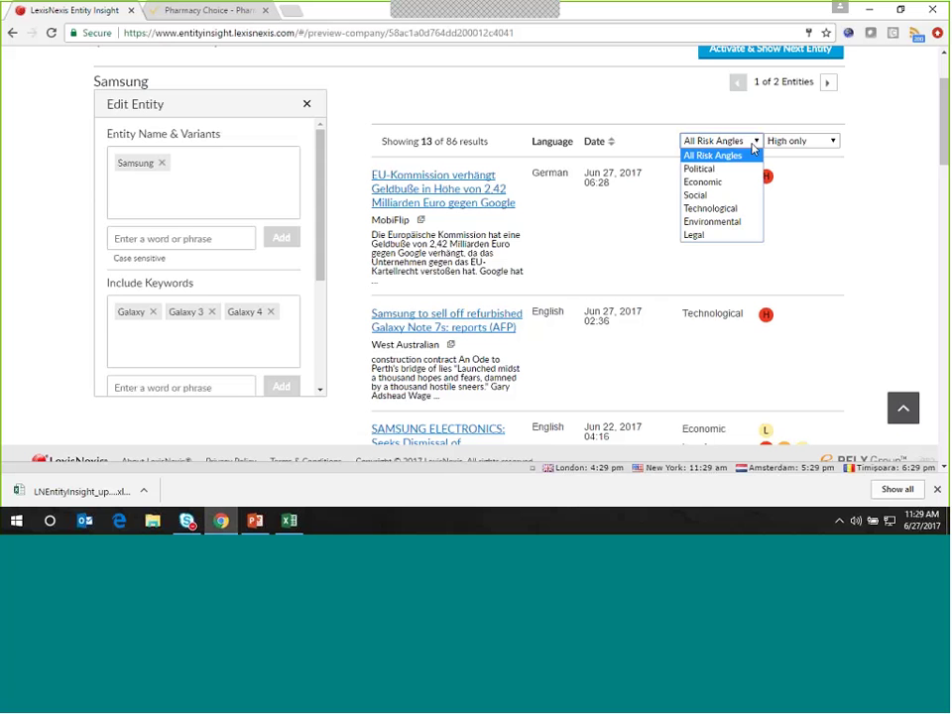
{"action": "left_click", "coordinate": [732, 209]}
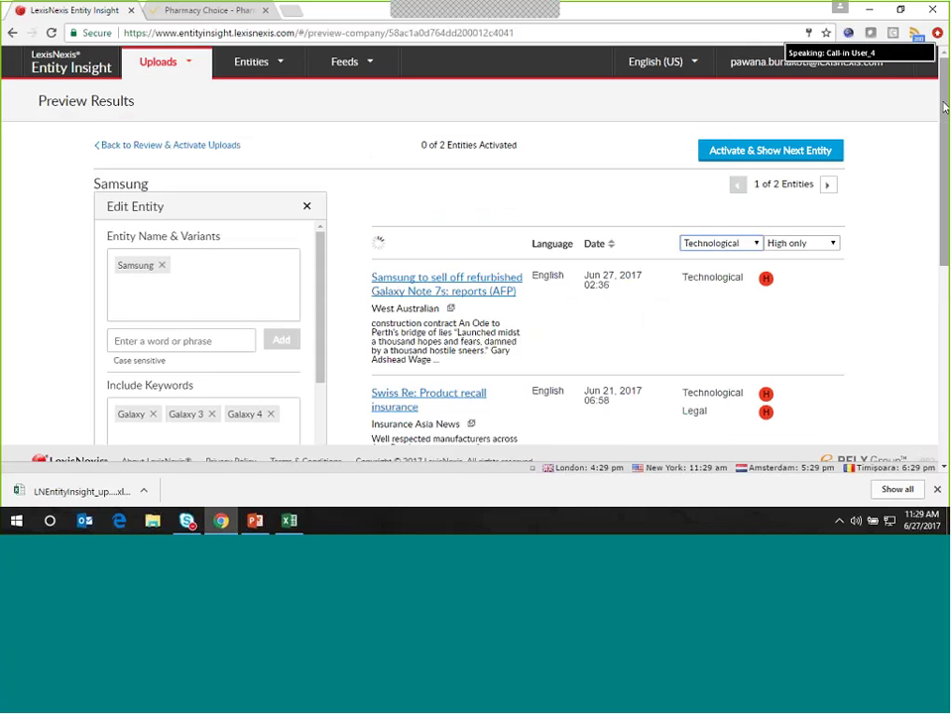
{"action": "scroll", "coordinate": [943, 107], "scroll_direction": "down", "scroll_amount": 3}
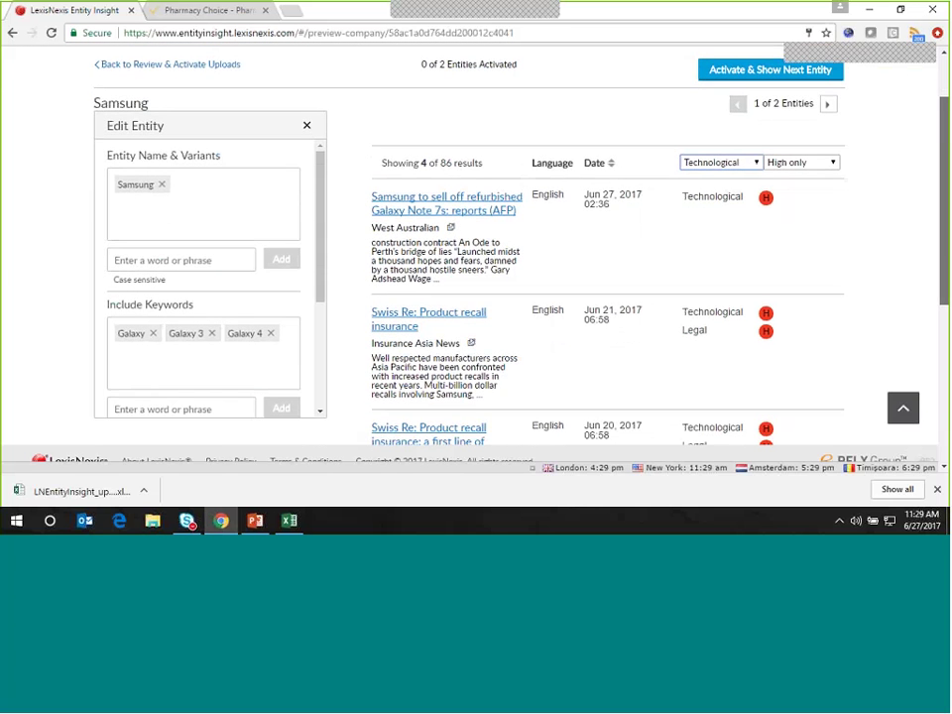
{"action": "scroll", "coordinate": [607, 247], "scroll_direction": "down", "scroll_amount": 3}
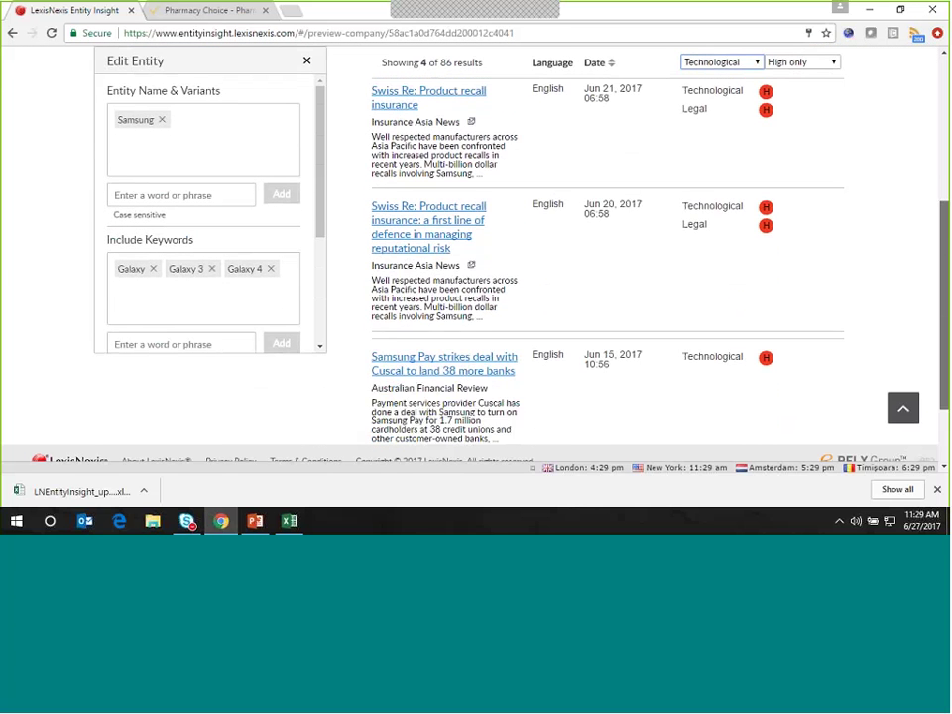
{"action": "scroll", "coordinate": [944, 312], "scroll_direction": "down", "scroll_amount": 1}
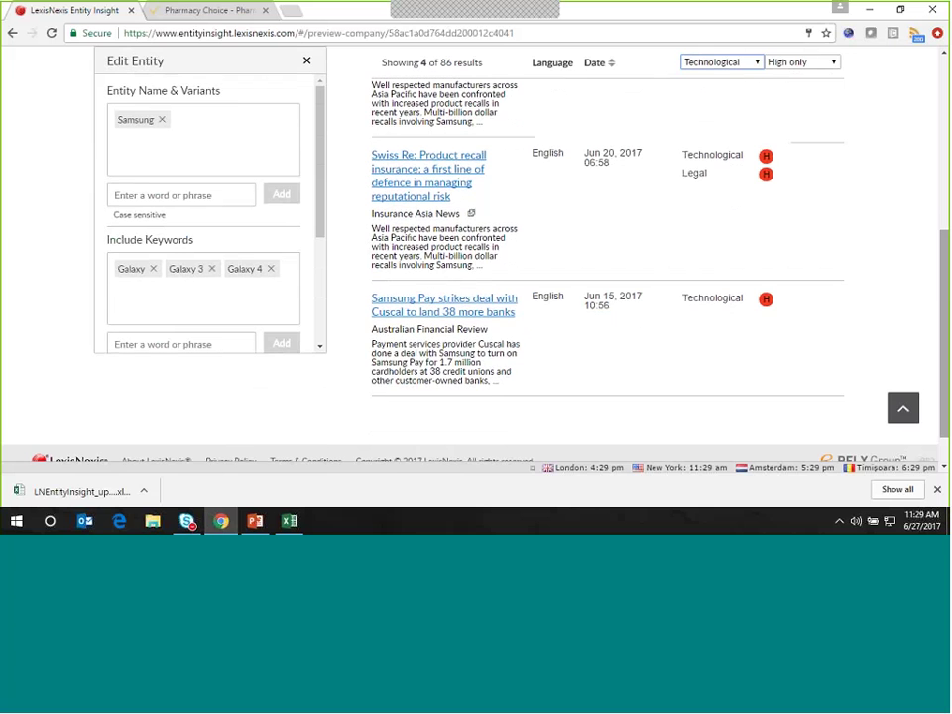
- Filter Samsung's preview results to the Legal risk angle, then activate the entity and show the next one
{"action": "scroll", "coordinate": [943, 312], "scroll_direction": "up", "scroll_amount": 7}
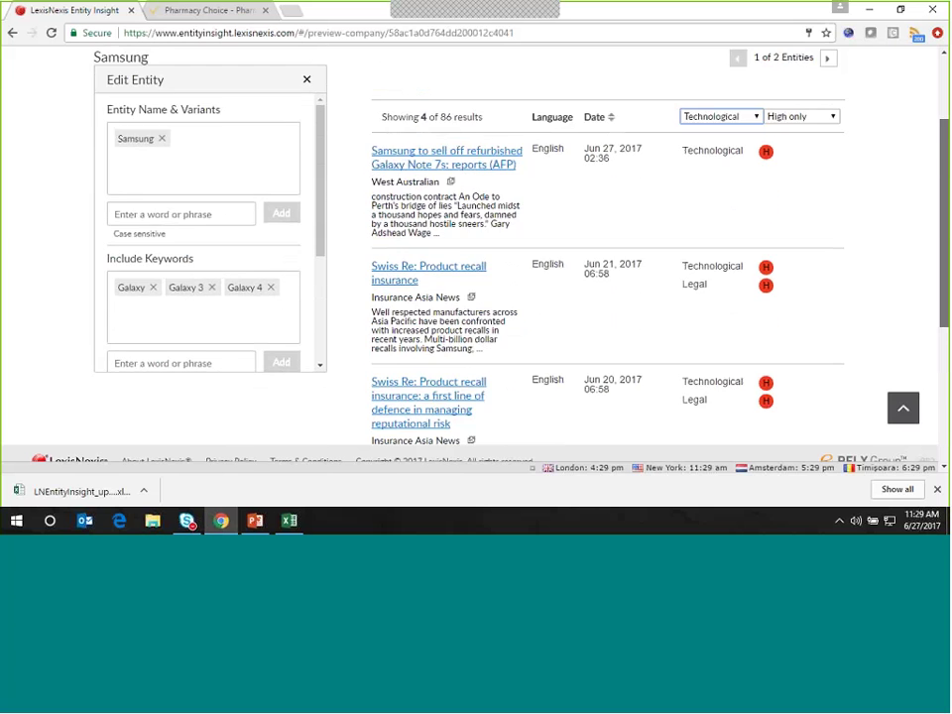
{"action": "left_click", "coordinate": [739, 201]}
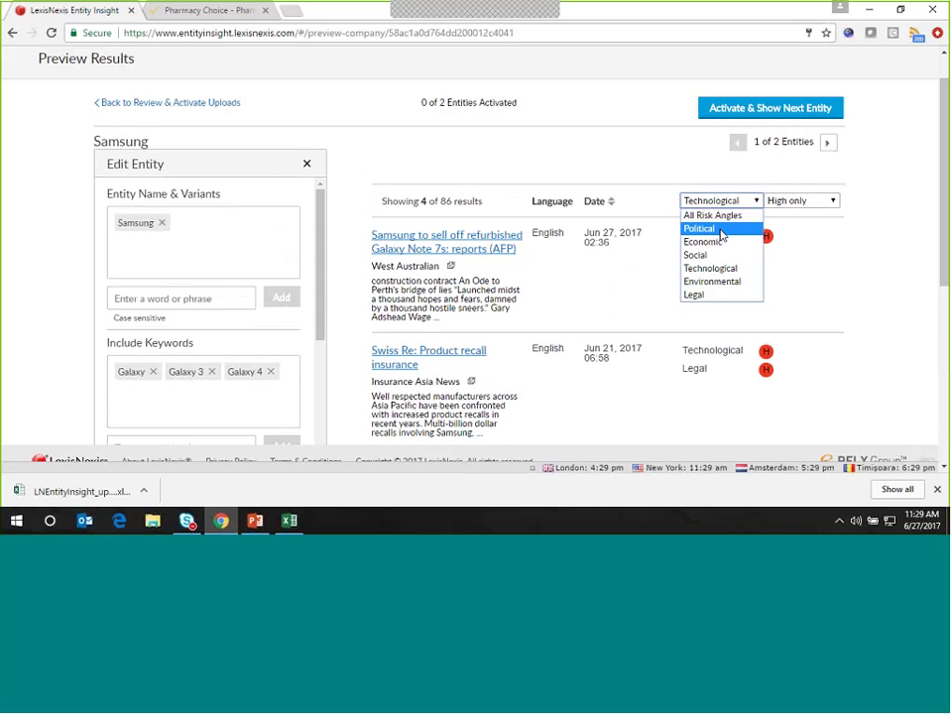
{"action": "left_click", "coordinate": [699, 295]}
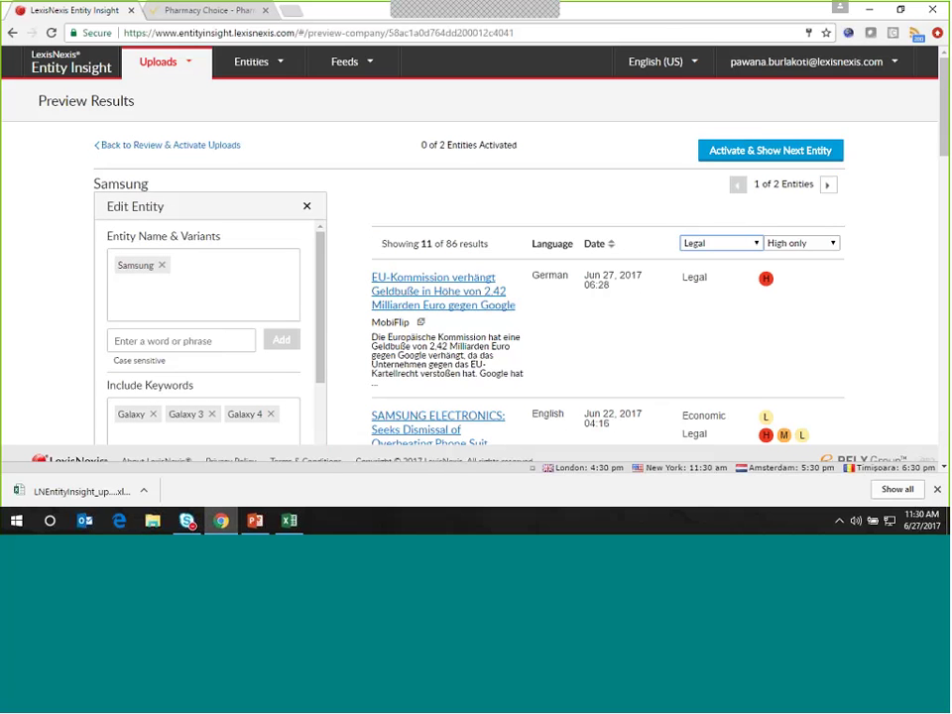
{"action": "left_click", "coordinate": [764, 151]}
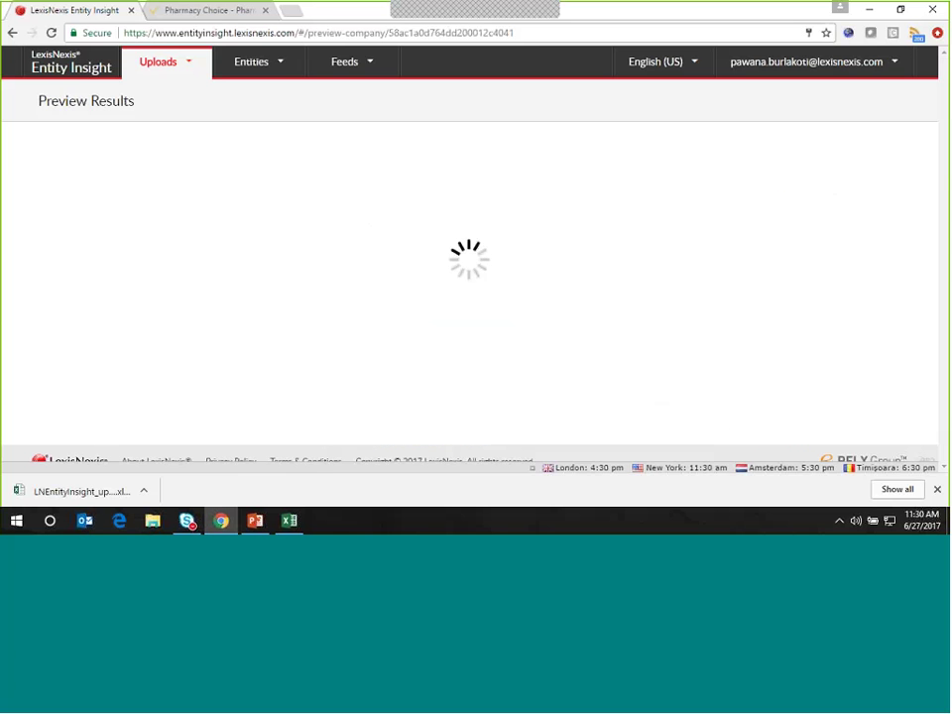
- Return to the home dashboard and examine the News Volume, Entities Volume and Terms Volume sections
{"action": "left_click", "coordinate": [53, 75]}
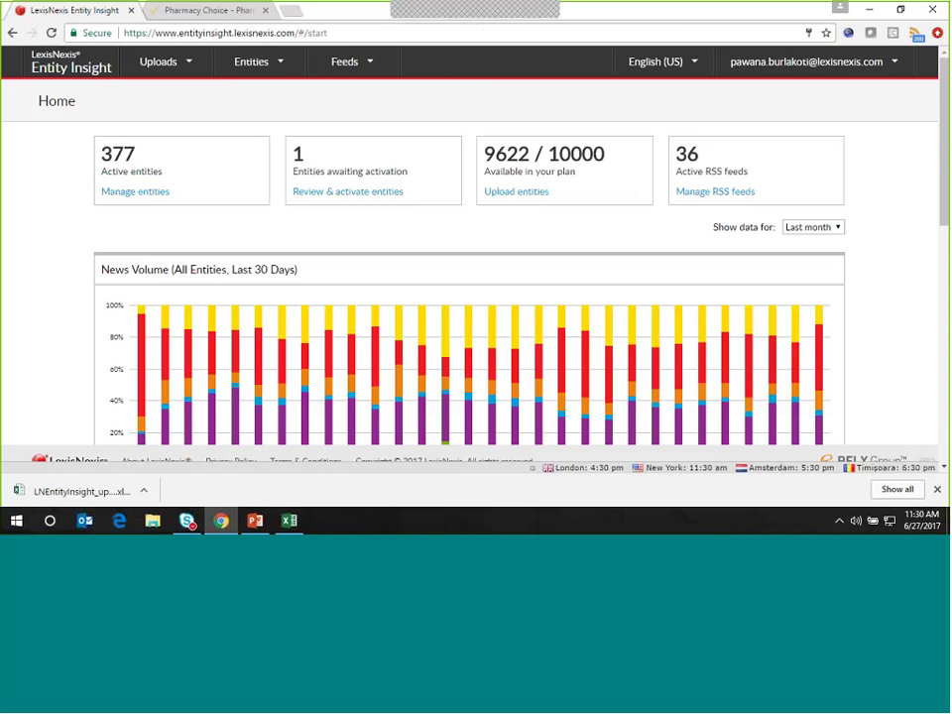
{"action": "scroll", "coordinate": [469, 297], "scroll_direction": "down", "scroll_amount": 5}
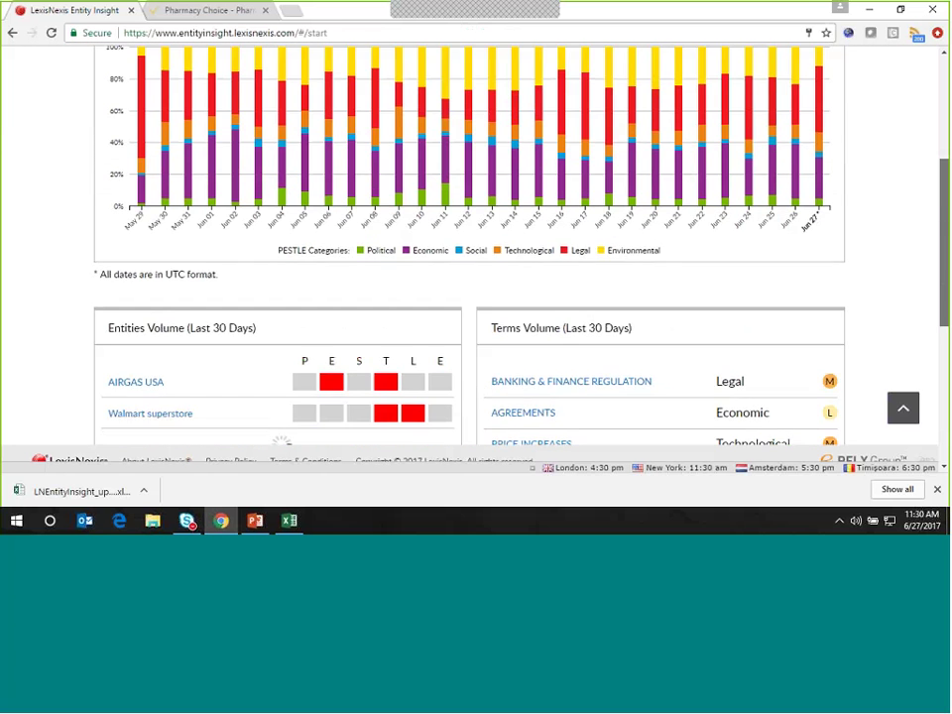
{"action": "scroll", "coordinate": [469, 297], "scroll_direction": "down", "scroll_amount": 3}
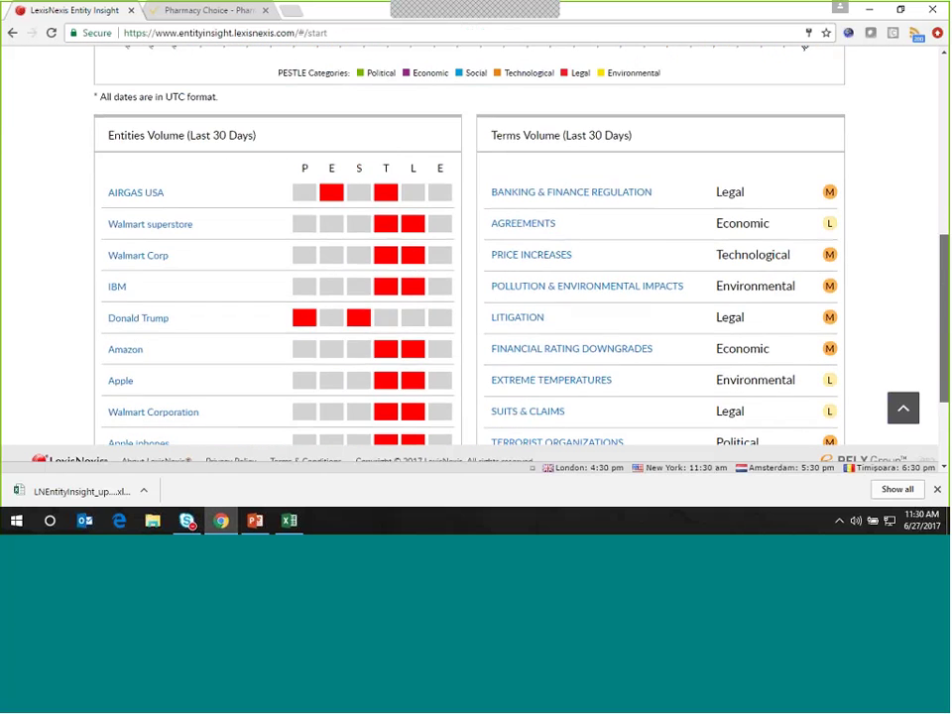
{"action": "scroll", "coordinate": [829, 278], "scroll_direction": "down", "scroll_amount": 1}
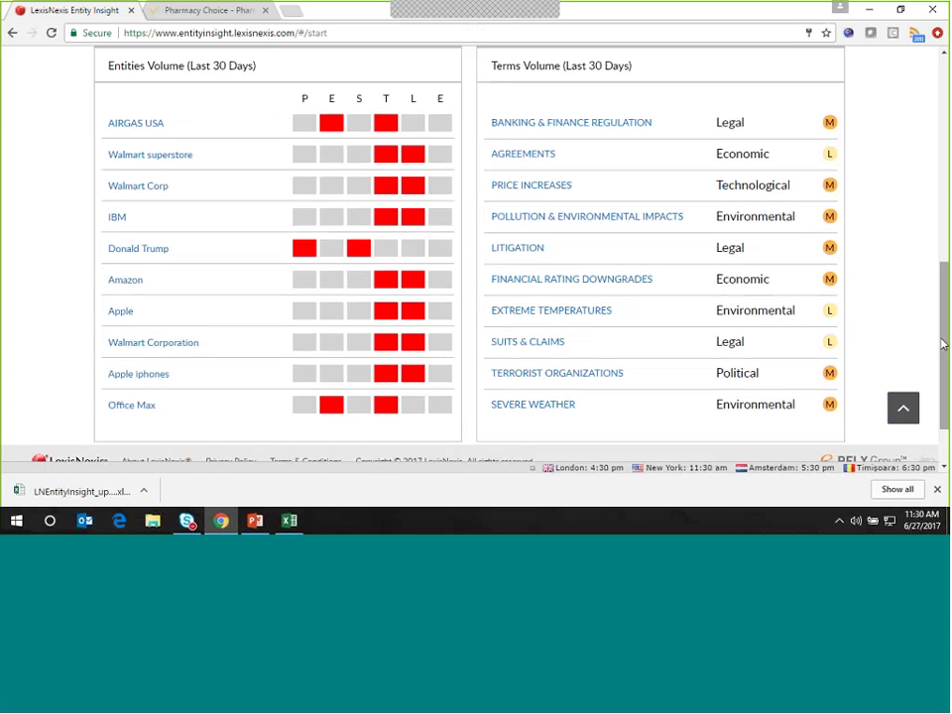
{"action": "left_click_drag", "start_coordinate": [944, 342], "coordinate": [944, 139]}
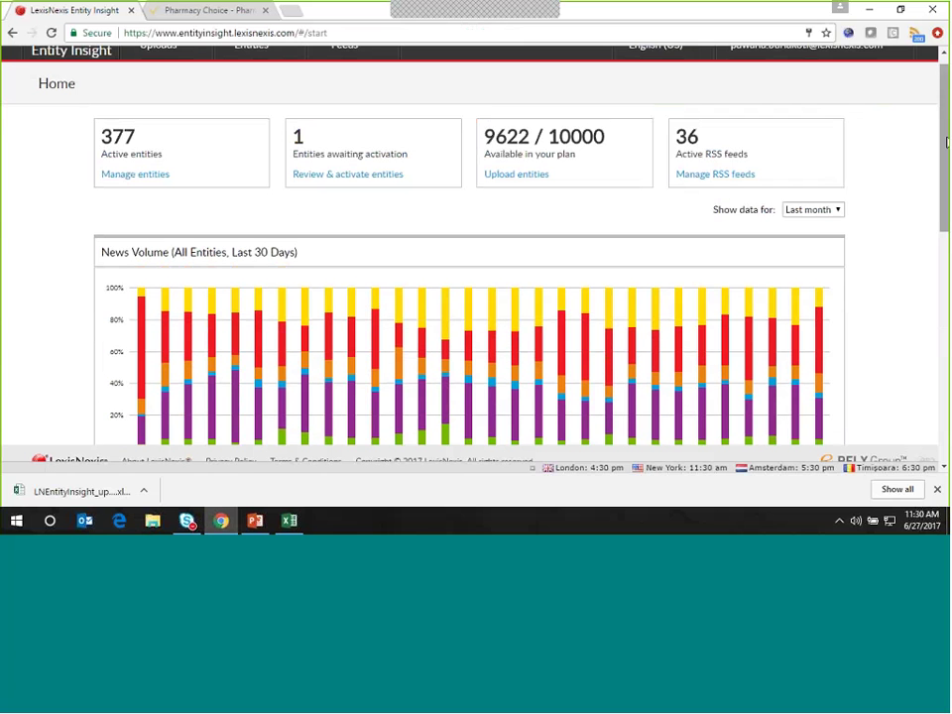
{"action": "scroll", "coordinate": [845, 183], "scroll_direction": "up", "scroll_amount": 1}
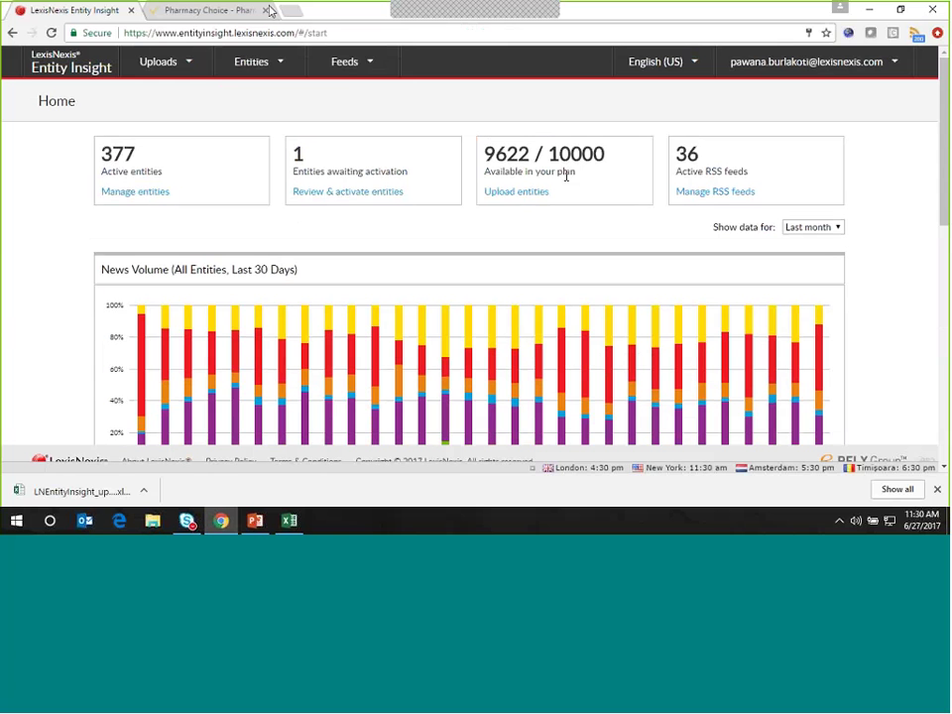
- Open the list of all entities, search it for samsung and open the Samsung entity for editing
{"action": "left_click", "coordinate": [275, 63]}
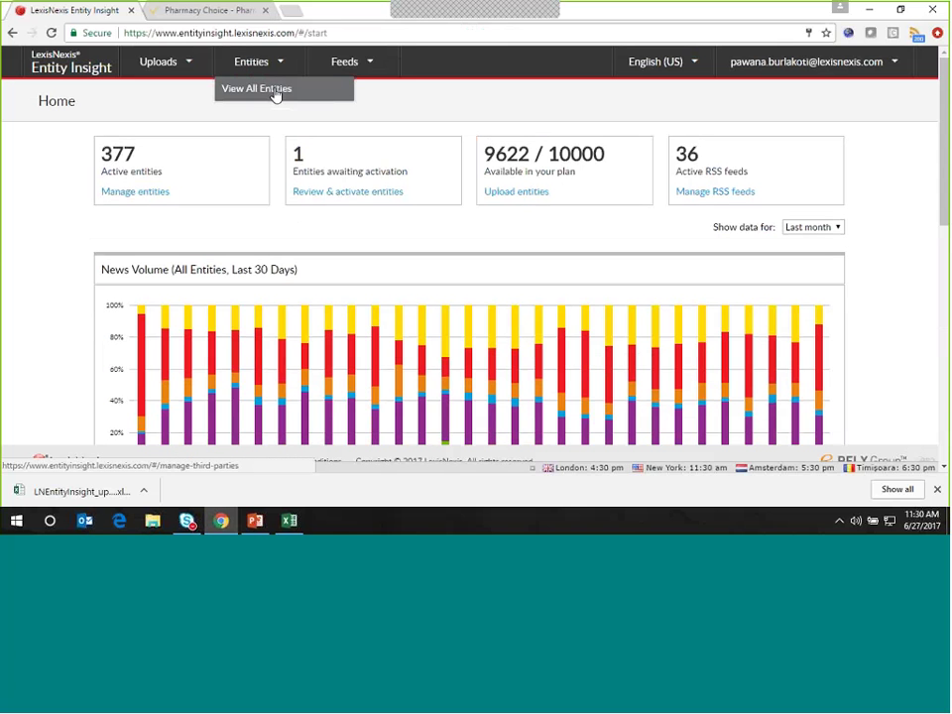
{"action": "left_click", "coordinate": [275, 91]}
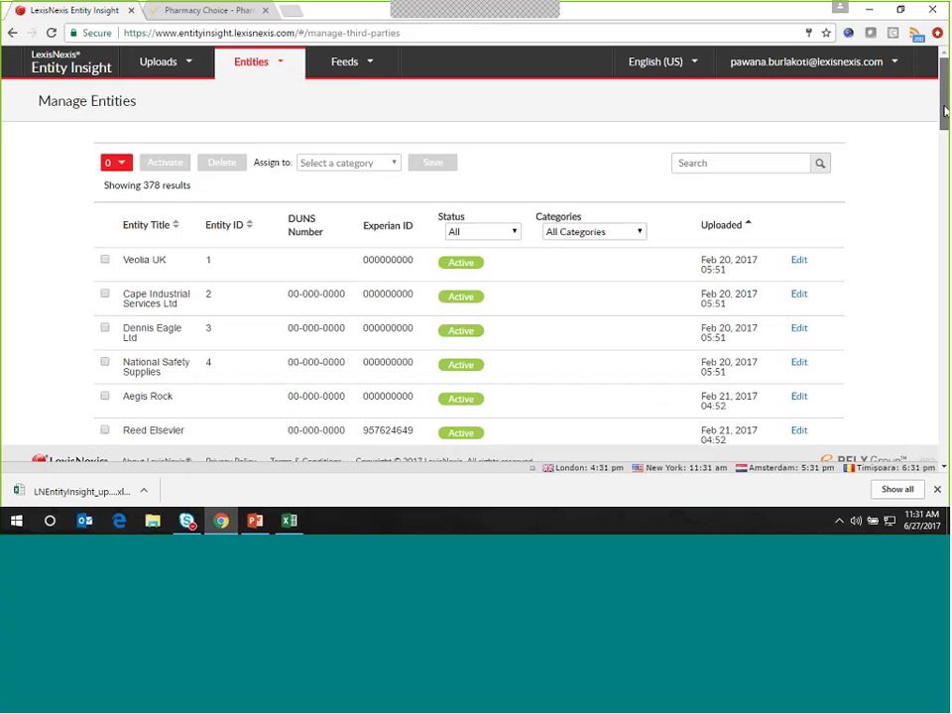
{"action": "left_click_drag", "start_coordinate": [944, 111], "coordinate": [945, 127]}
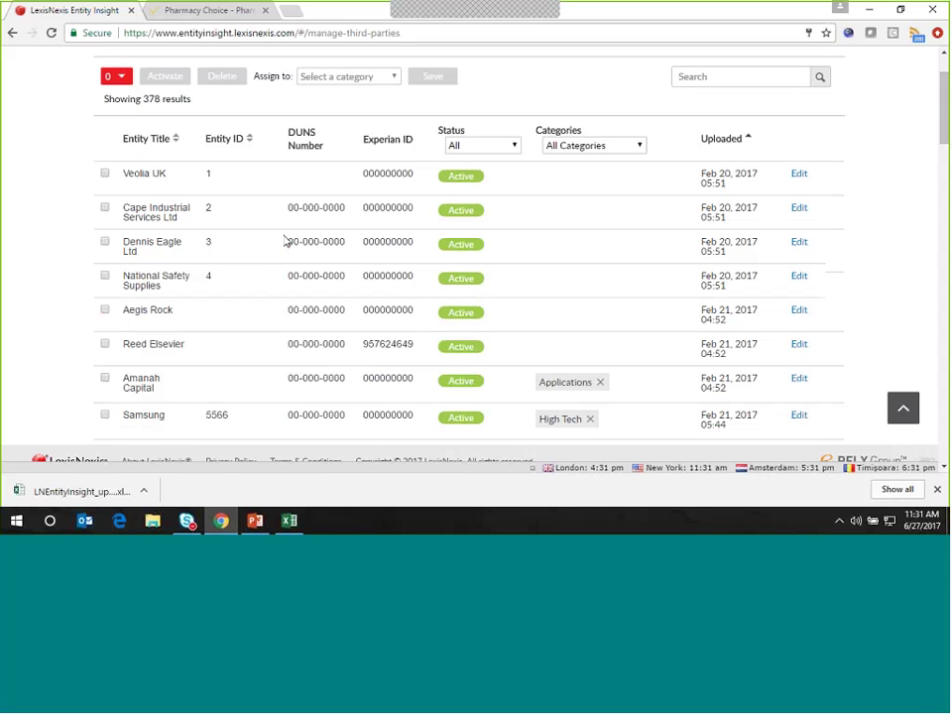
{"action": "left_click", "coordinate": [754, 68]}
{"action": "type", "text": "sa"}
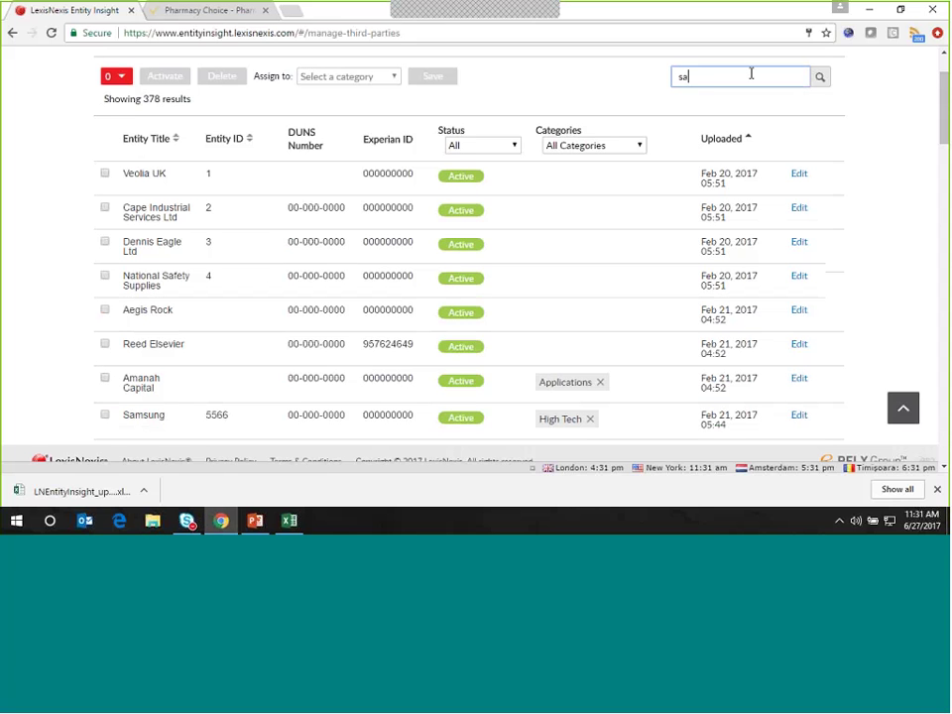
{"action": "type", "text": "msung"}
{"action": "key", "text": "Return"}
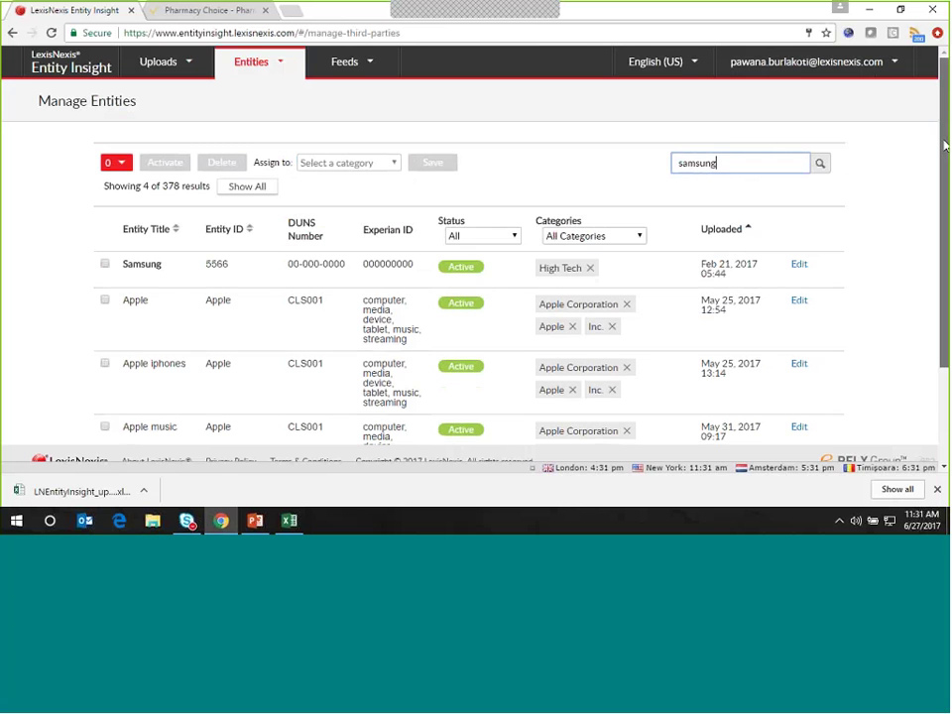
{"action": "scroll", "coordinate": [944, 146], "scroll_direction": "down", "scroll_amount": 3}
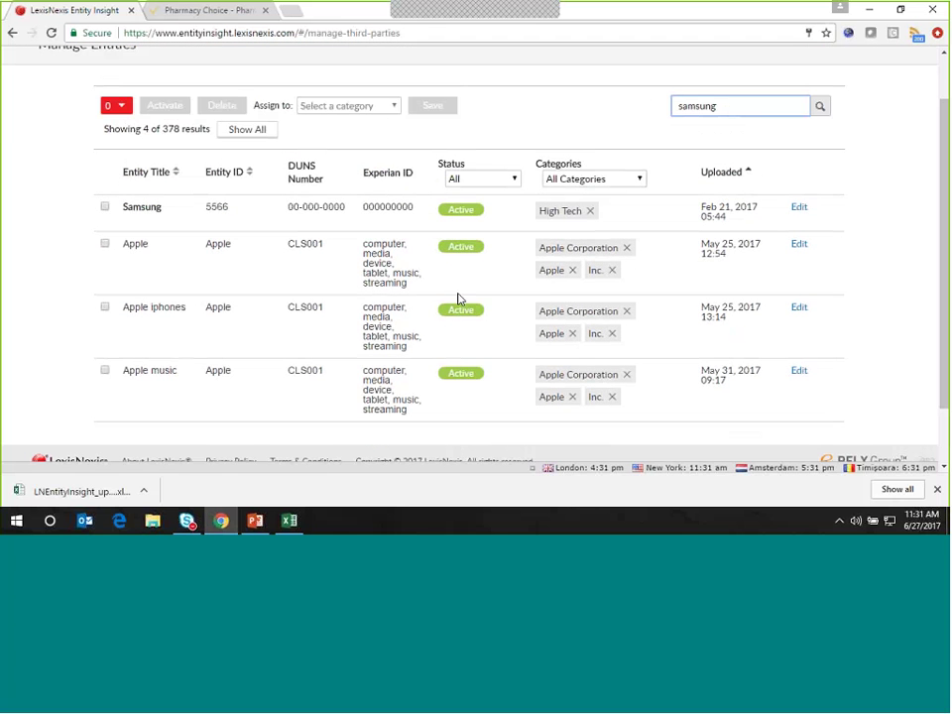
{"action": "left_click", "coordinate": [803, 209]}
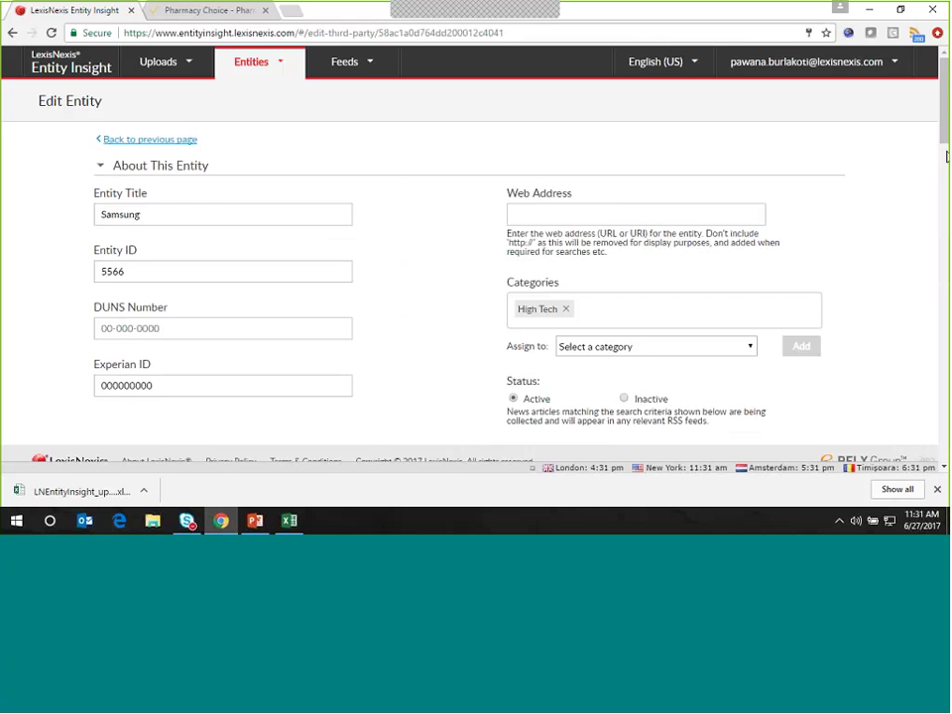
{"action": "scroll", "coordinate": [944, 156], "scroll_direction": "down", "scroll_amount": 2}
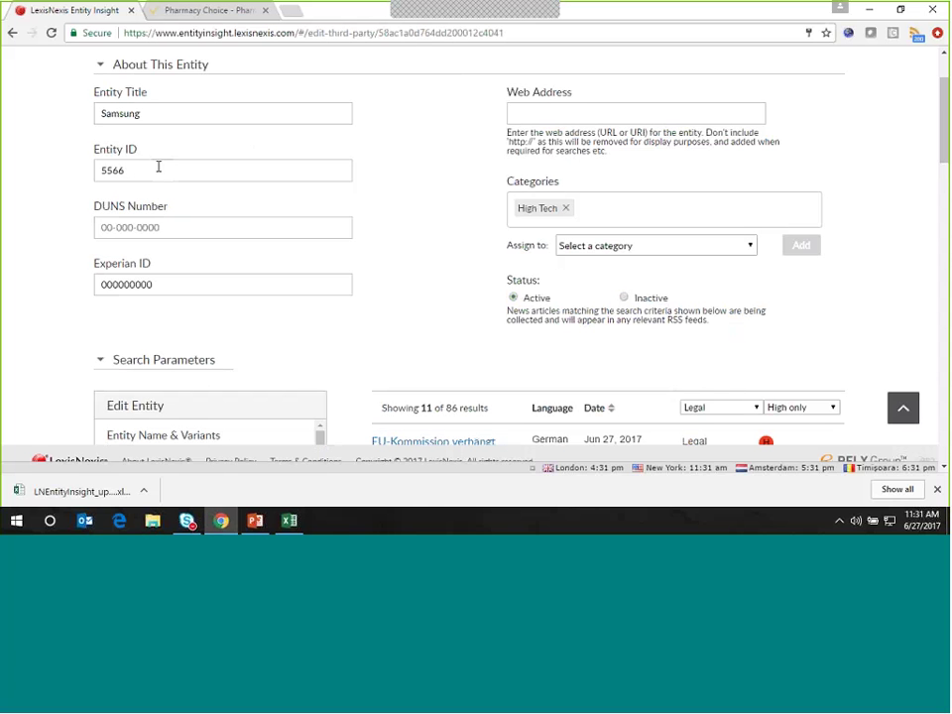
{"action": "left_click", "coordinate": [152, 114]}
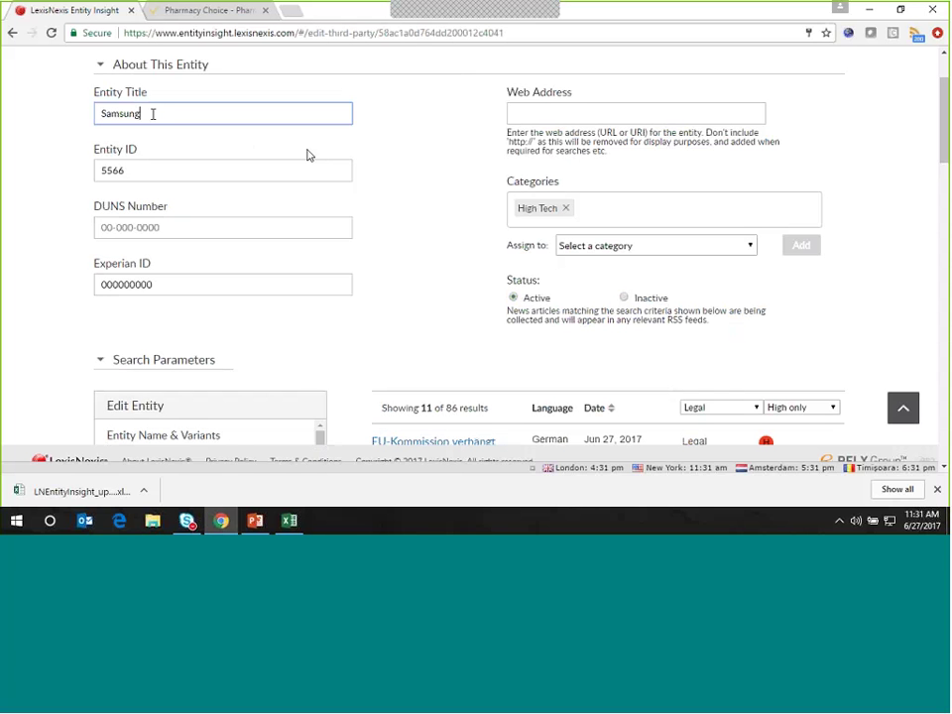
{"action": "type", "text": "NA"}
{"action": "key", "text": "BackSpace"}
{"action": "key", "text": "BackSpace"}
{"action": "key", "text": "BackSpace"}
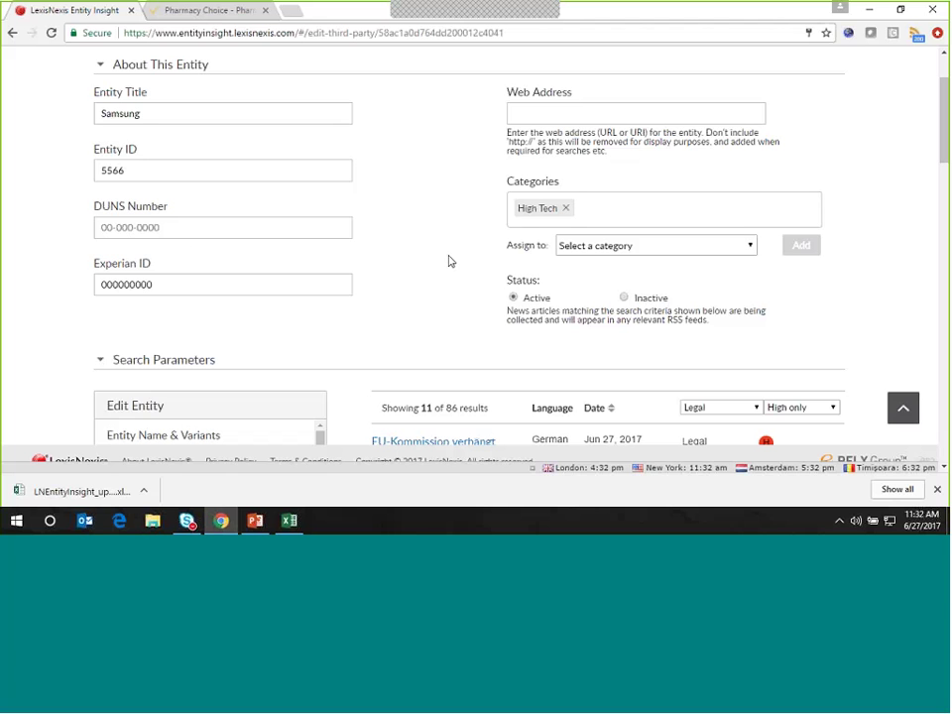
{"action": "left_click", "coordinate": [605, 112]}
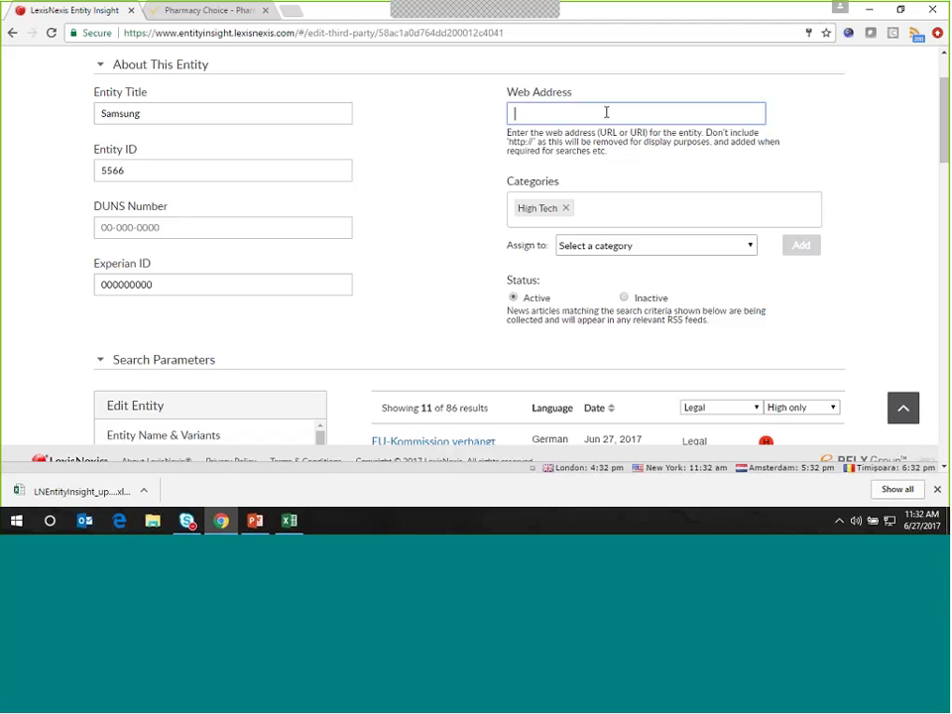
{"action": "type", "text": "www.samsung.com"}
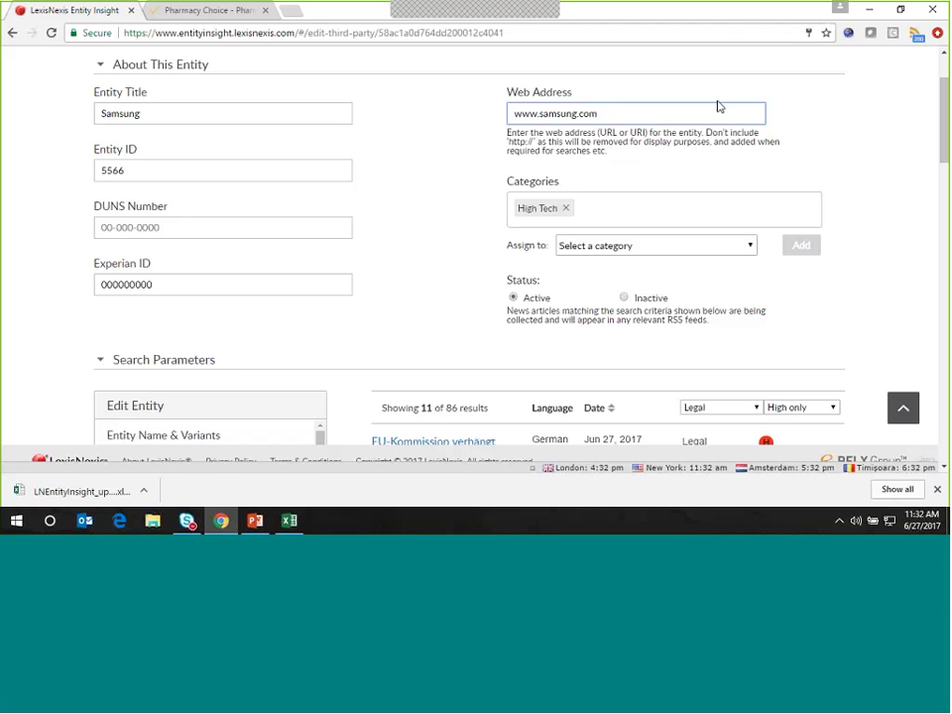
{"action": "key", "text": "Return"}
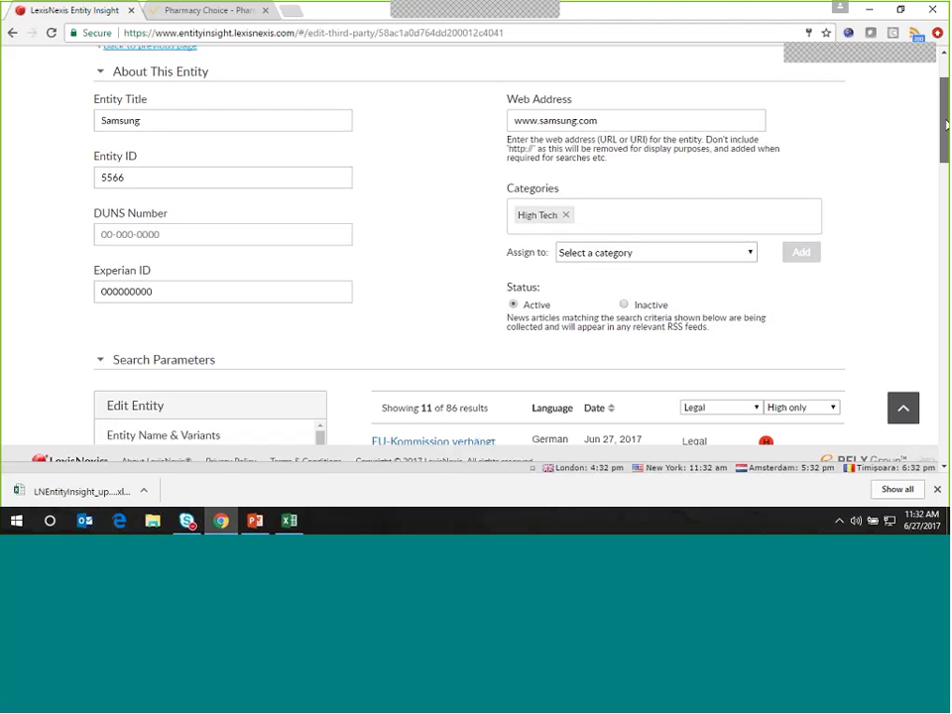
- Examine Samsung's entity details, status, include and exclude keywords, and the high-risk Legal articles in its search results
{"action": "scroll", "coordinate": [945, 124], "scroll_direction": "up", "scroll_amount": 1}
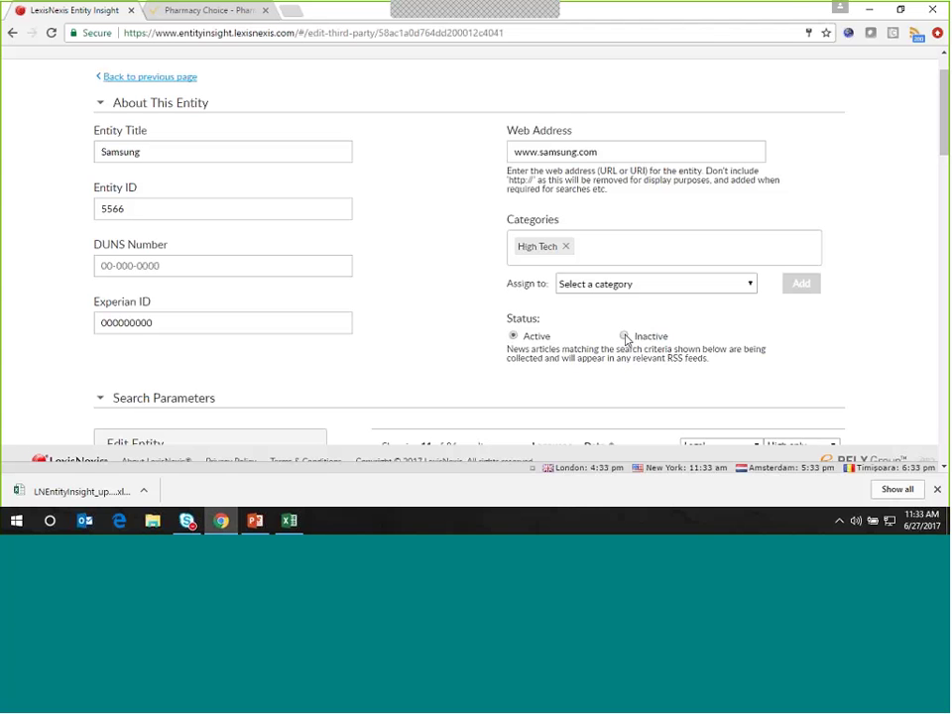
{"action": "scroll", "coordinate": [944, 132], "scroll_direction": "up", "scroll_amount": 1}
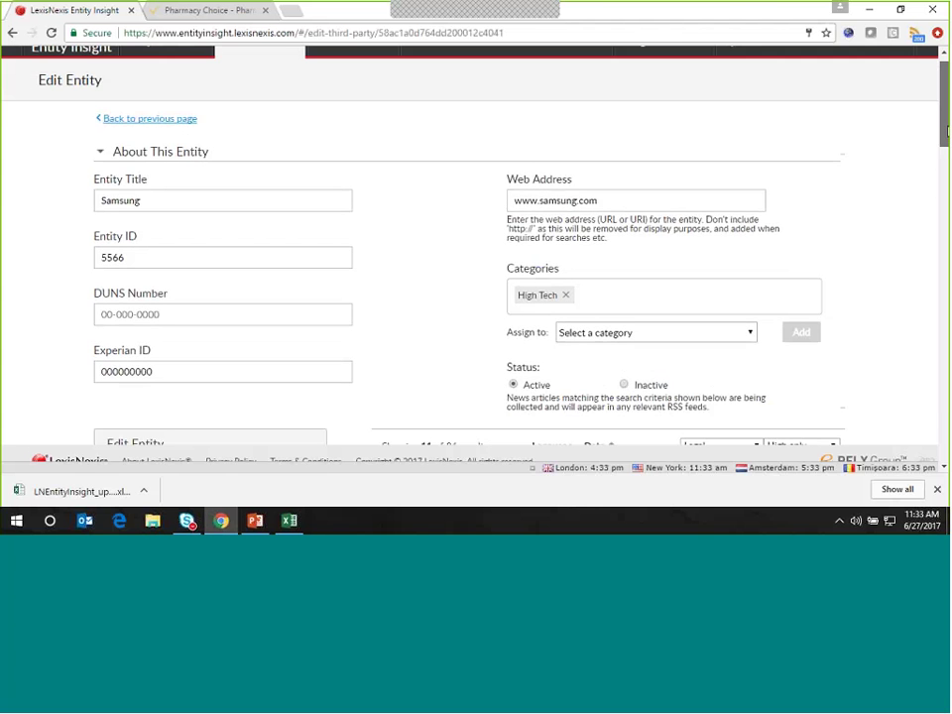
{"action": "left_click_drag", "start_coordinate": [944, 132], "coordinate": [945, 129]}
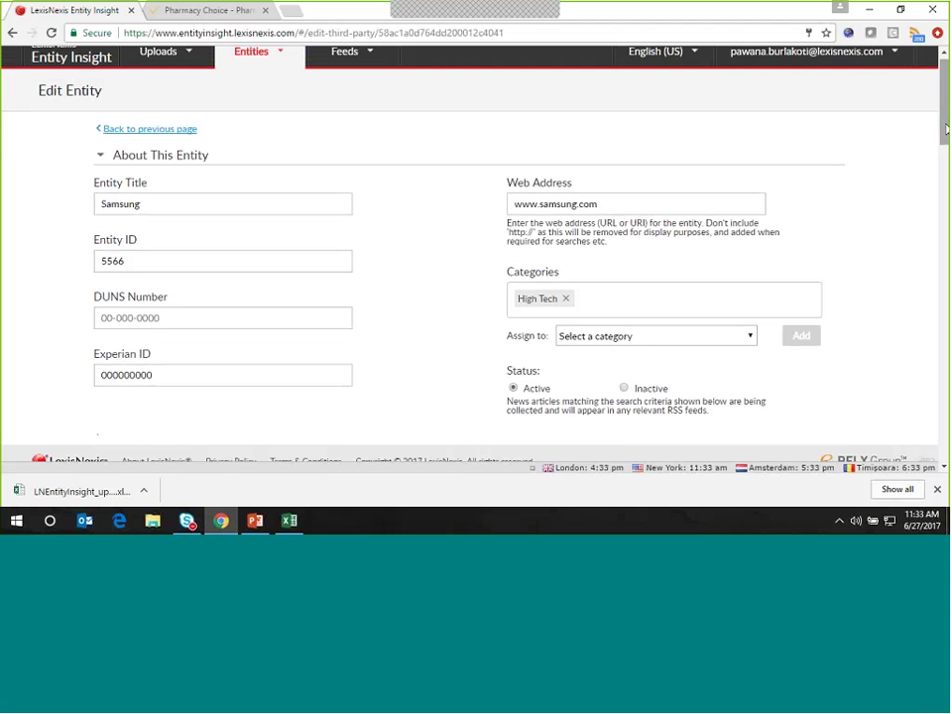
{"action": "scroll", "coordinate": [809, 227], "scroll_direction": "down", "scroll_amount": 5}
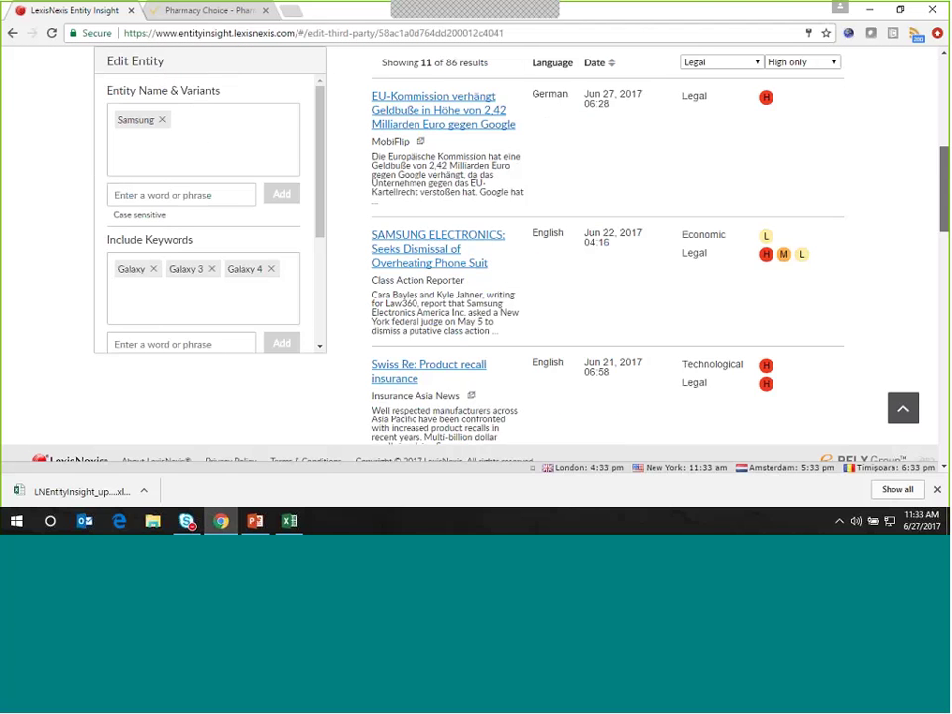
{"action": "left_click_drag", "start_coordinate": [305, 207], "coordinate": [329, 323]}
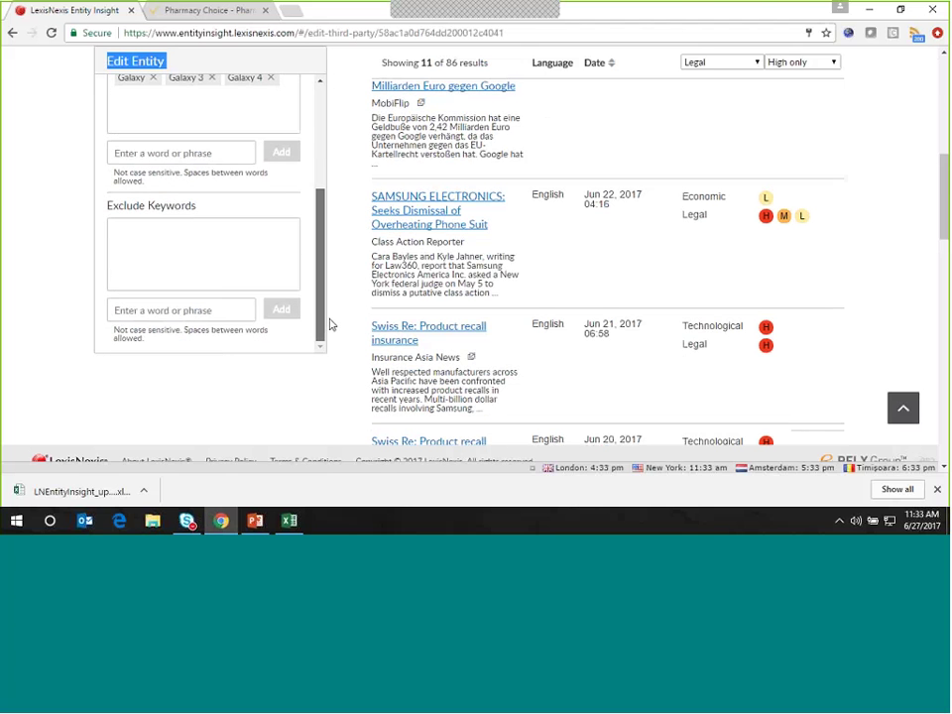
{"action": "scroll", "coordinate": [330, 324], "scroll_direction": "up", "scroll_amount": 3}
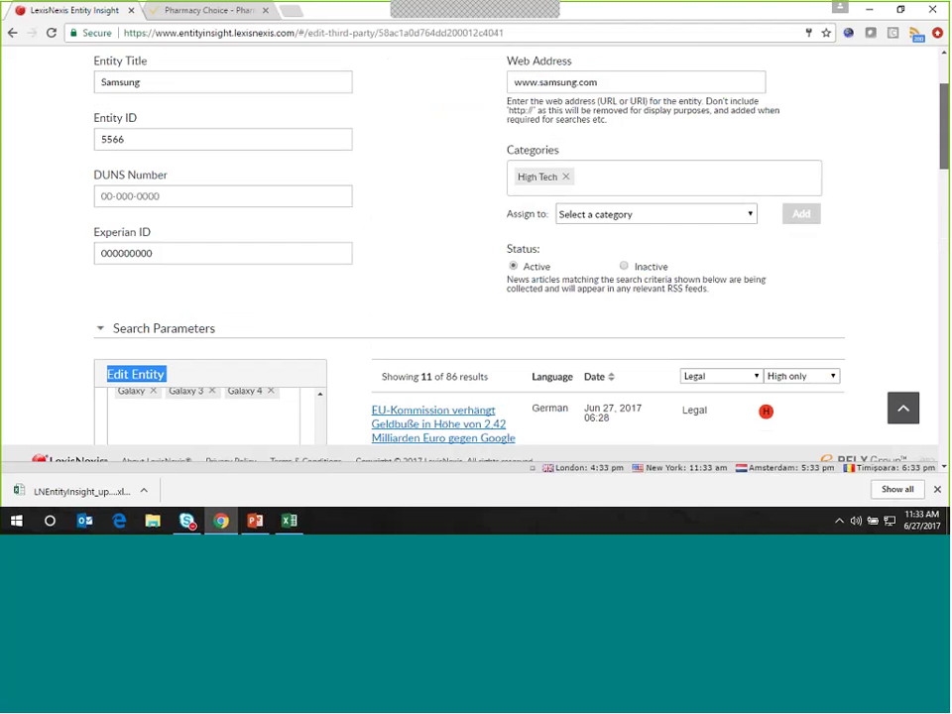
{"action": "scroll", "coordinate": [330, 323], "scroll_direction": "down", "scroll_amount": 2}
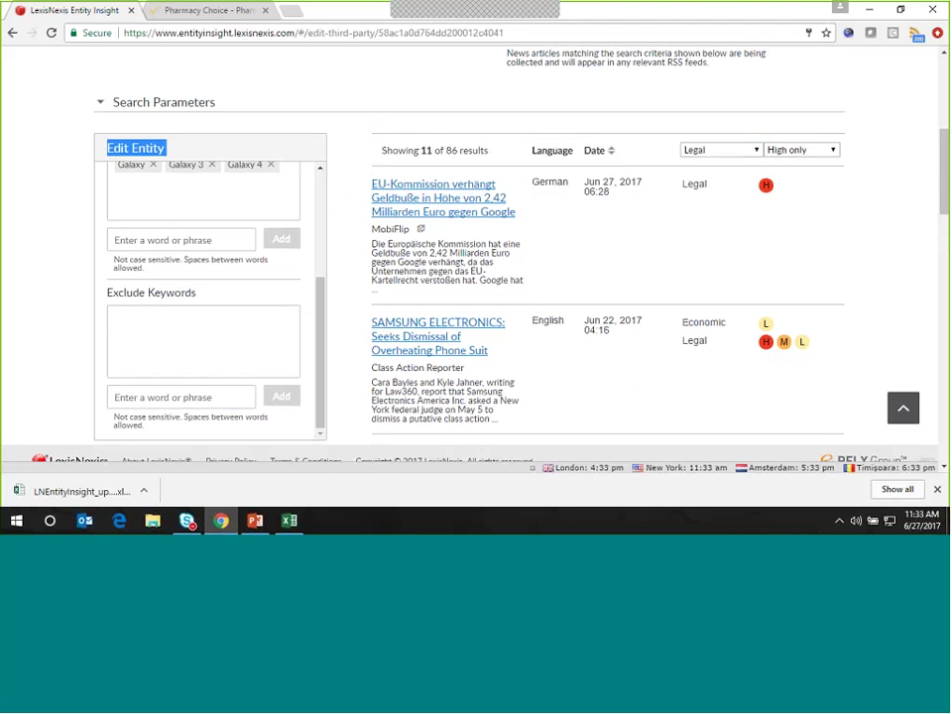
{"action": "scroll", "coordinate": [607, 287], "scroll_direction": "down", "scroll_amount": 3}
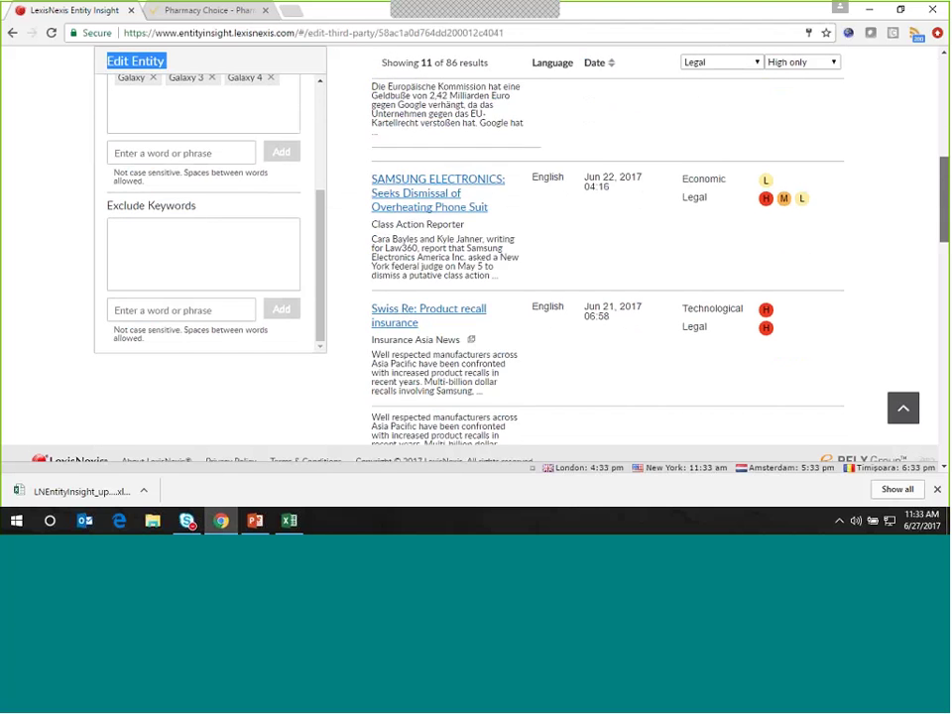
{"action": "scroll", "coordinate": [607, 258], "scroll_direction": "down", "scroll_amount": 2}
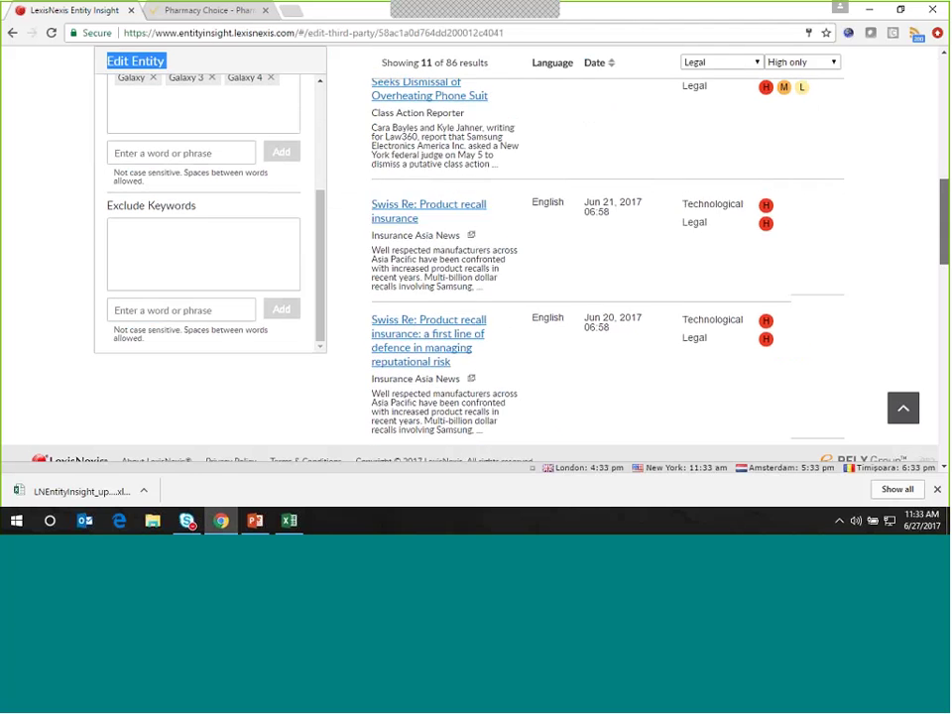
- Open the EU-Kommission article about the Google fine from Samsung's results and examine its mentioned entities and risk angle matches
{"action": "scroll", "coordinate": [606, 257], "scroll_direction": "up", "scroll_amount": 3}
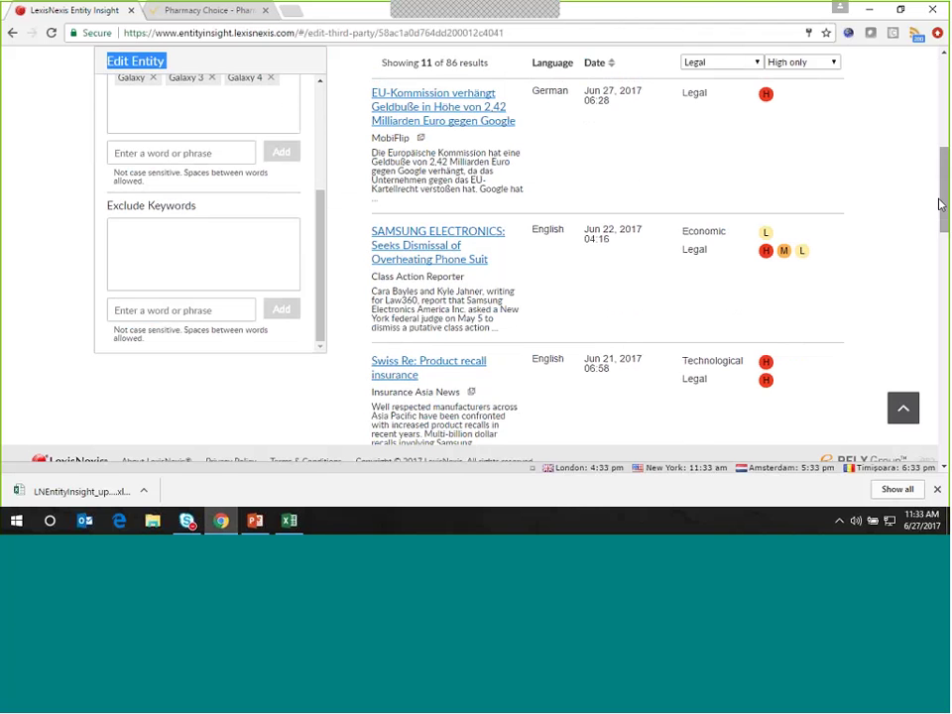
{"action": "scroll", "coordinate": [940, 204], "scroll_direction": "up", "scroll_amount": 1}
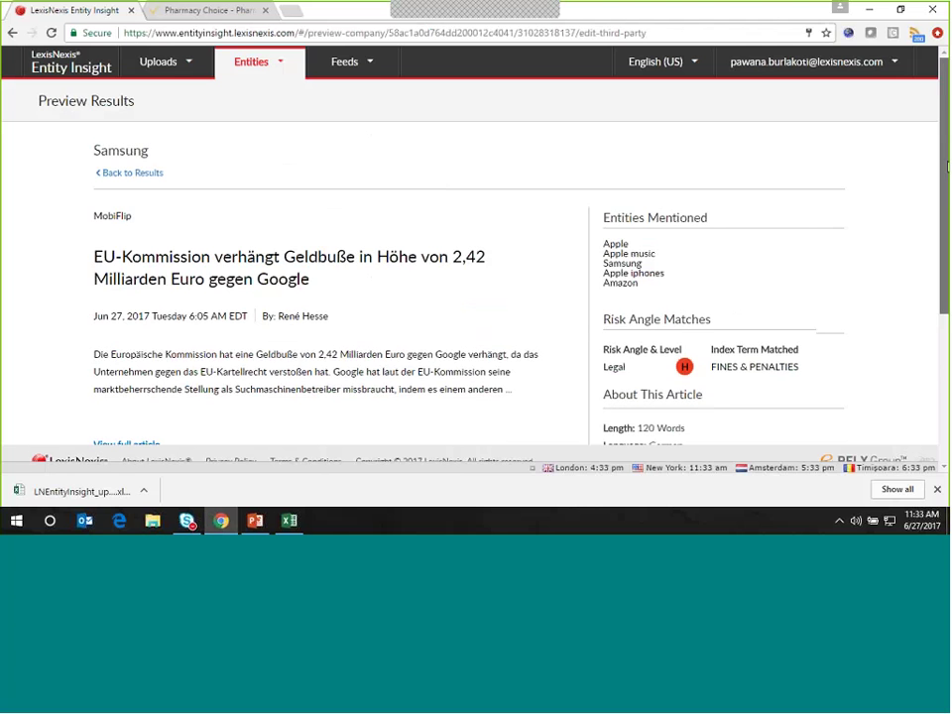
{"action": "scroll", "coordinate": [764, 181], "scroll_direction": "down", "scroll_amount": 2}
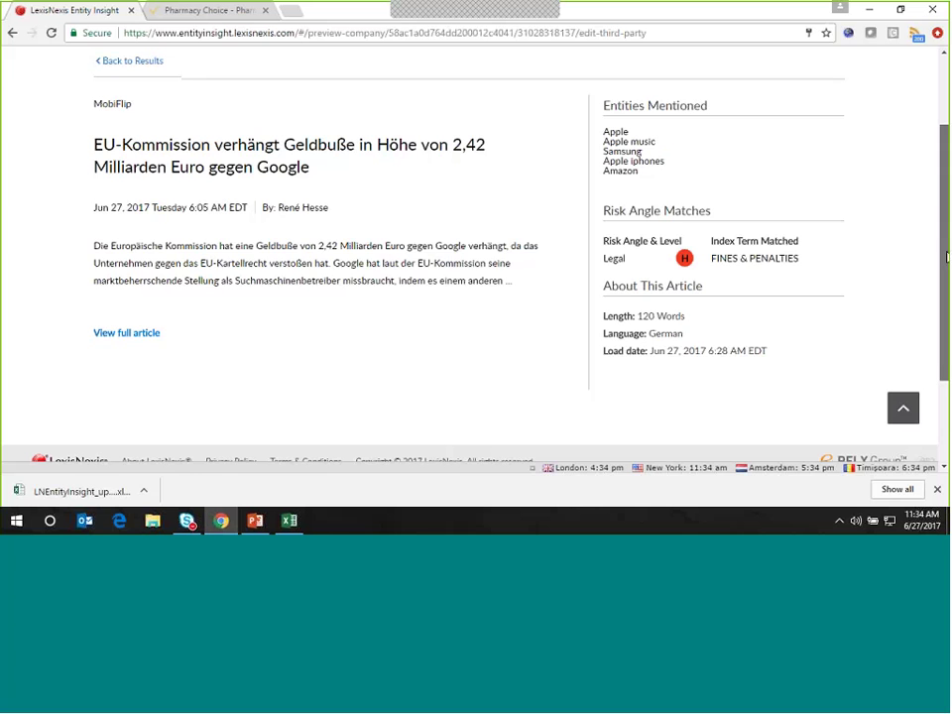
- Check which interface languages are offered, English (US) and English (UK)
{"action": "left_click_drag", "start_coordinate": [941, 297], "coordinate": [940, 302]}
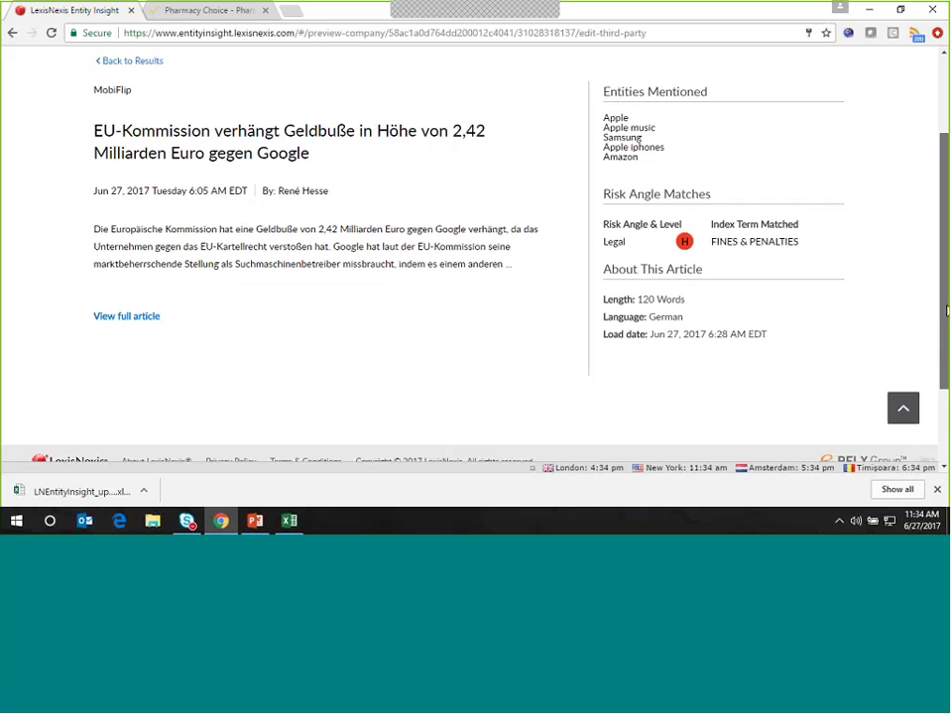
{"action": "scroll", "coordinate": [863, 106], "scroll_direction": "up", "scroll_amount": 2}
{"action": "left_click", "coordinate": [671, 70]}
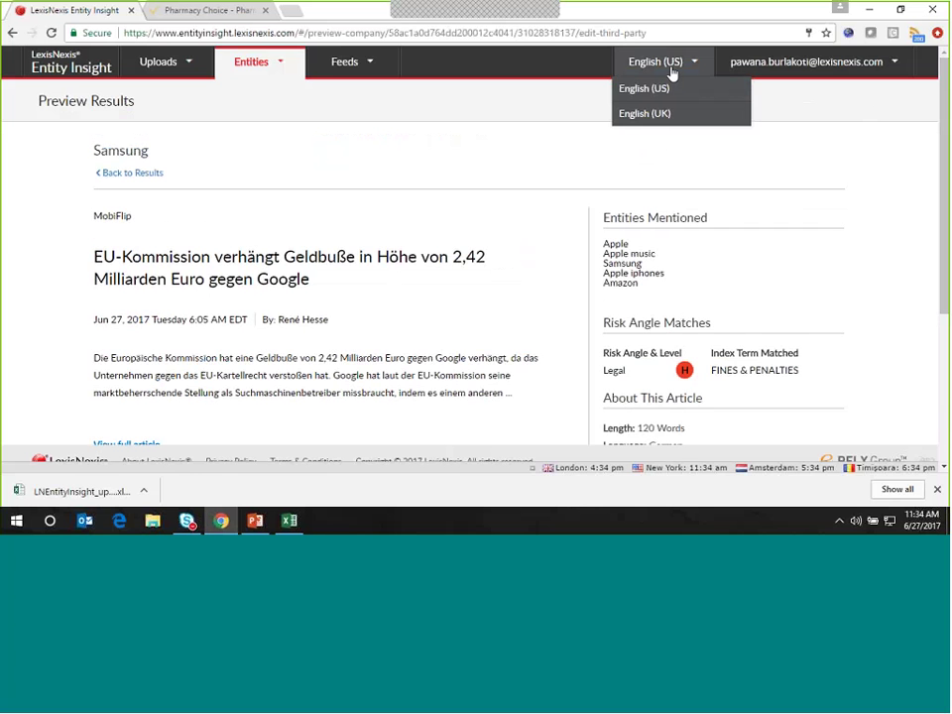
{"action": "left_click", "coordinate": [504, 297]}
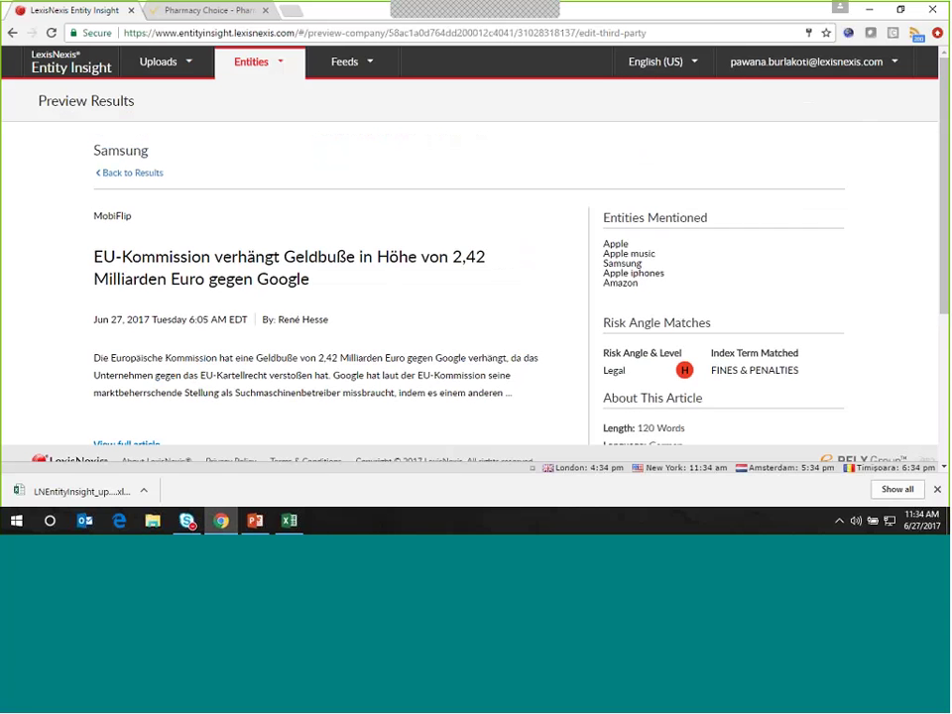
{"action": "left_click", "coordinate": [656, 62]}
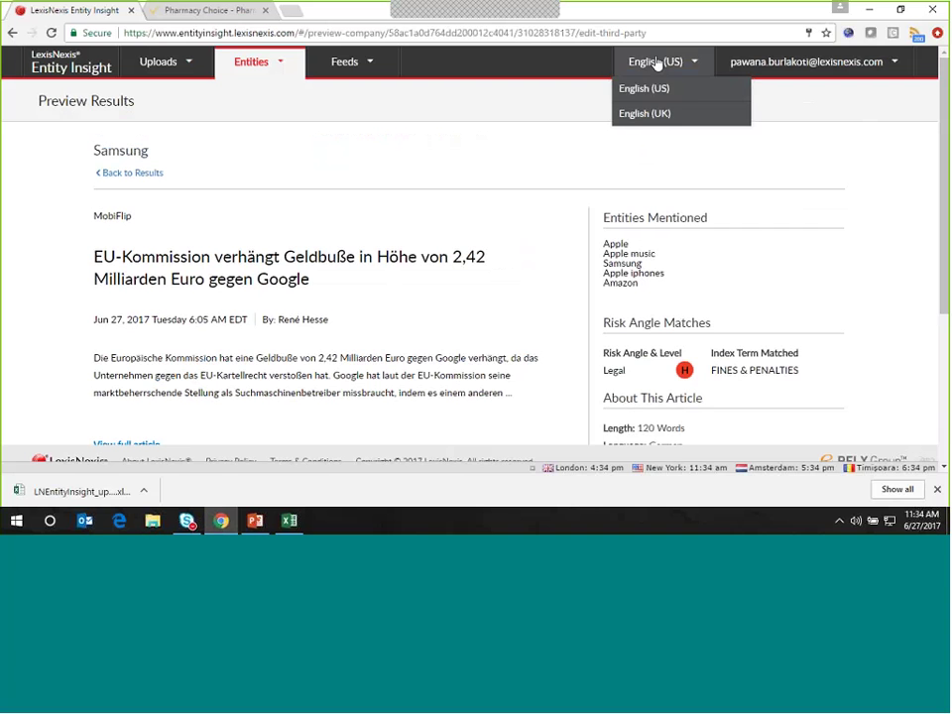
{"action": "left_click", "coordinate": [668, 117]}
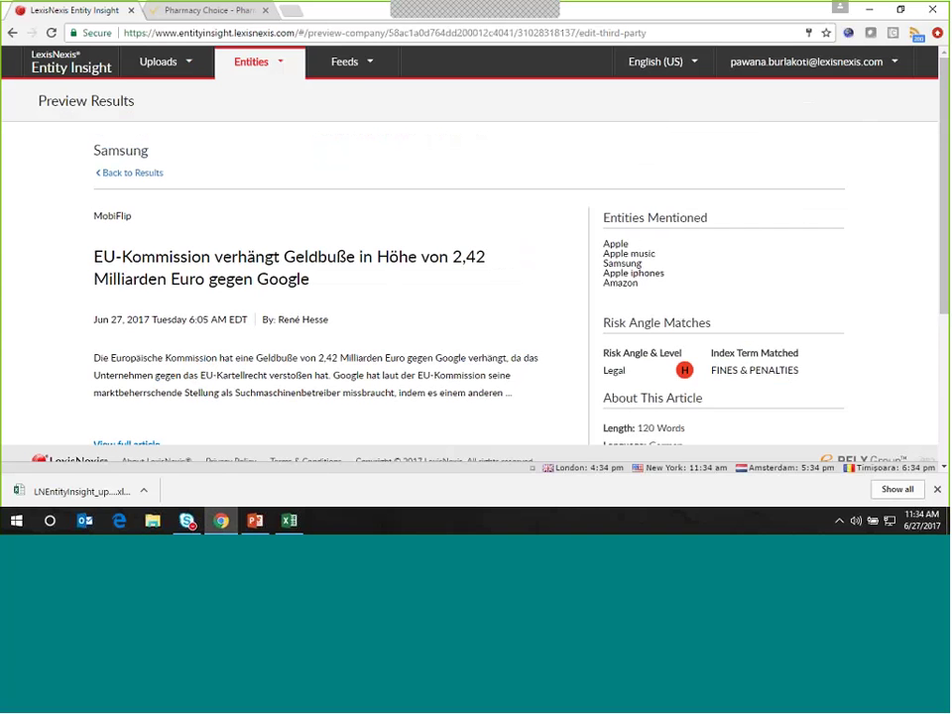
- Leave the Samsung article and return to the list of all entities
{"action": "left_click", "coordinate": [247, 63]}
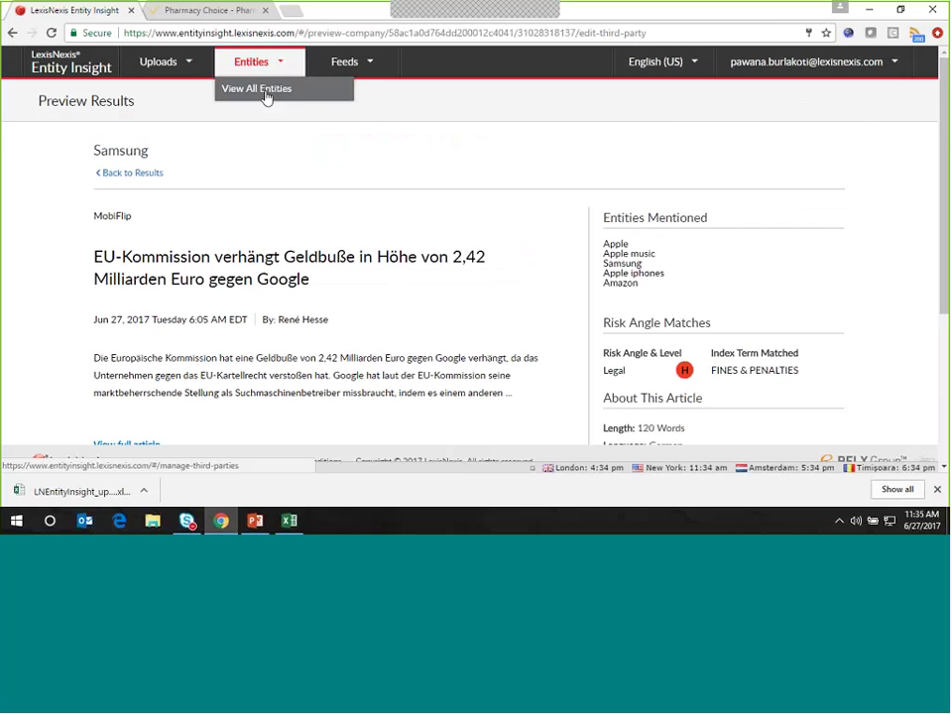
{"action": "left_click", "coordinate": [266, 91]}
{"action": "left_click", "coordinate": [129, 174]}
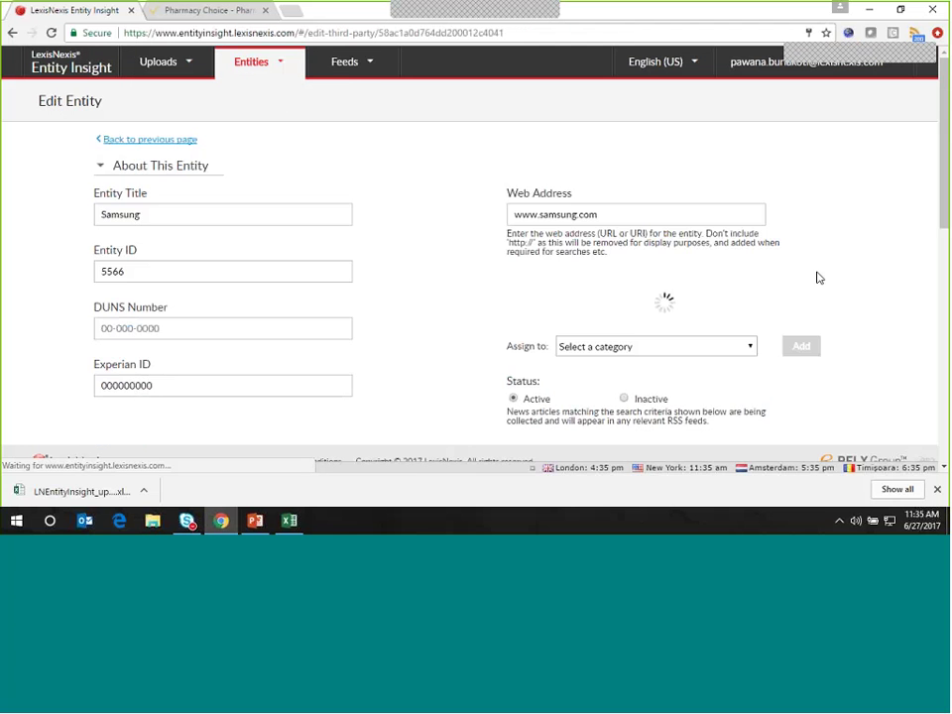
{"action": "left_click", "coordinate": [173, 142]}
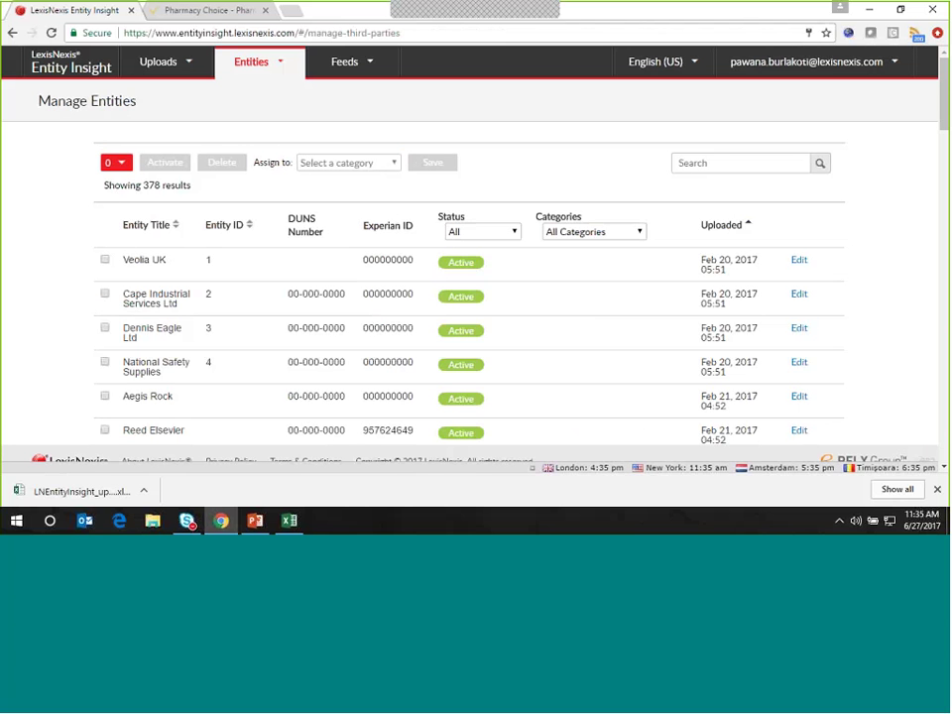
- Select all entities in the current view except Veolia UK and check the categories they can be assigned to
{"action": "left_click", "coordinate": [104, 260]}
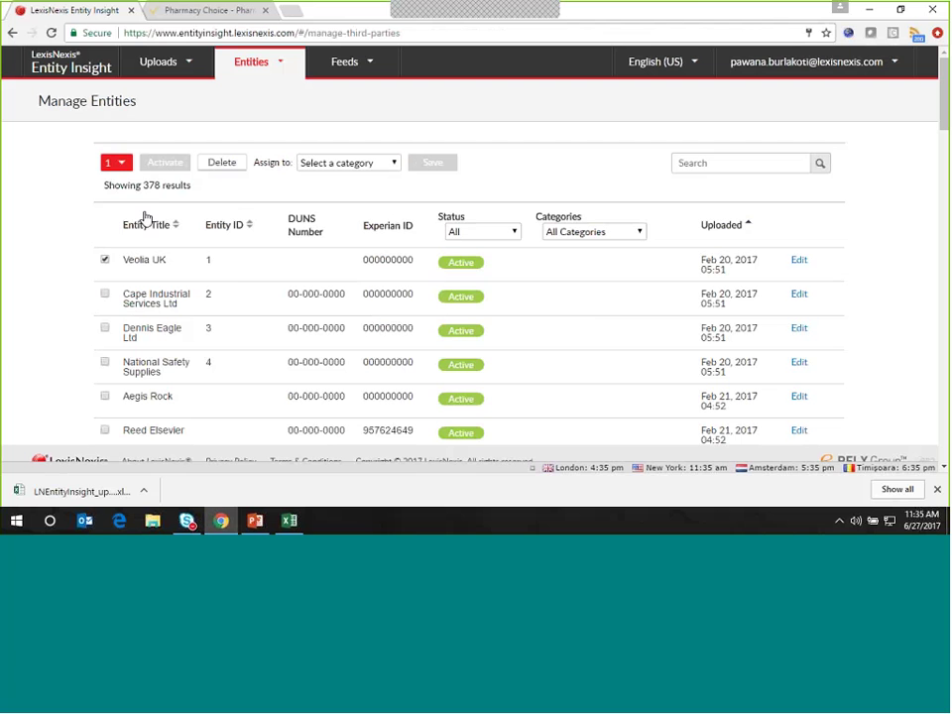
{"action": "left_click", "coordinate": [120, 164]}
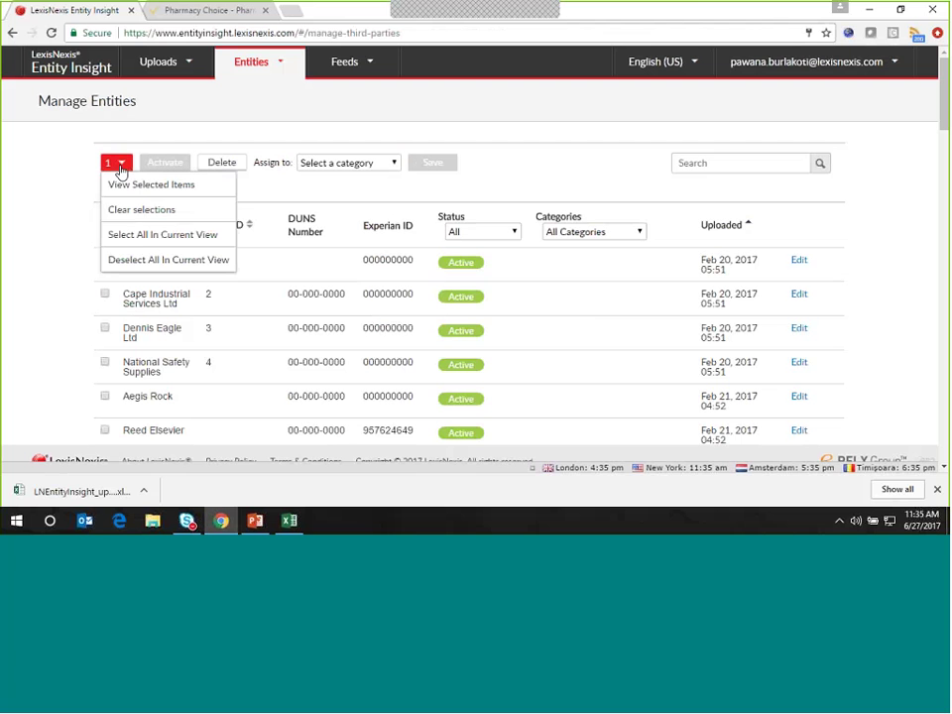
{"action": "left_click", "coordinate": [135, 239]}
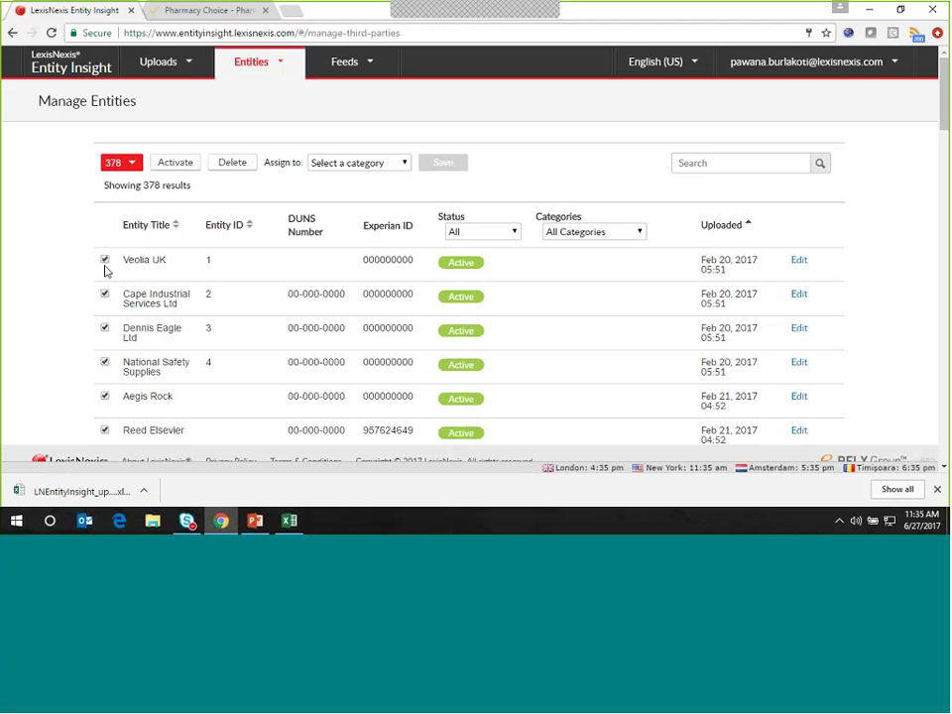
{"action": "left_click", "coordinate": [105, 261]}
{"action": "left_click", "coordinate": [359, 162]}
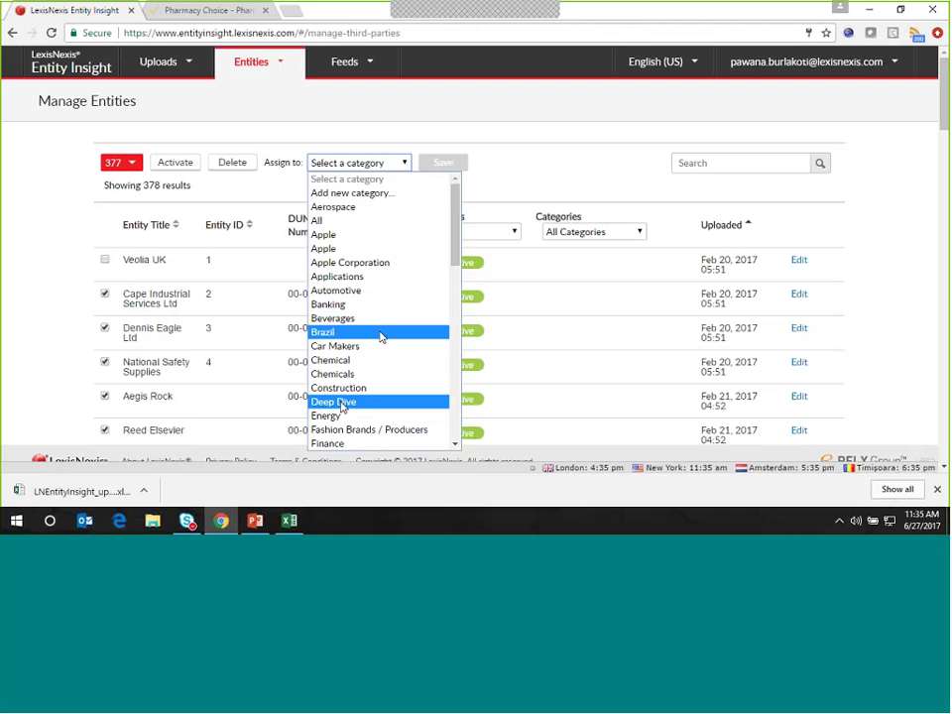
{"action": "left_click", "coordinate": [547, 161]}
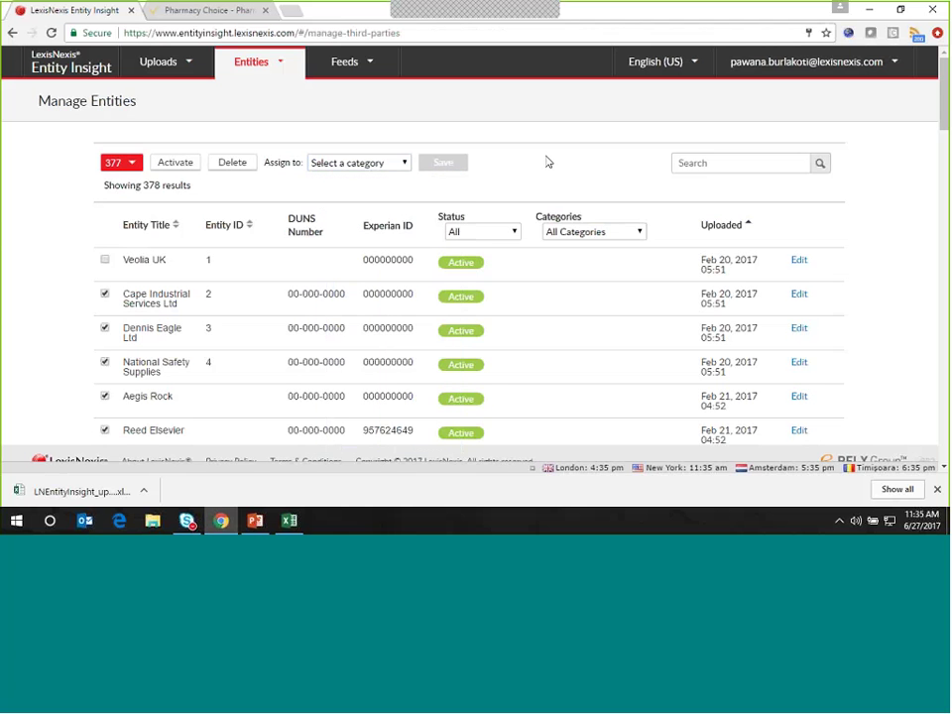
- Open the Veolia UK entity for editing and look over its details and search parameters
{"action": "left_click", "coordinate": [801, 263]}
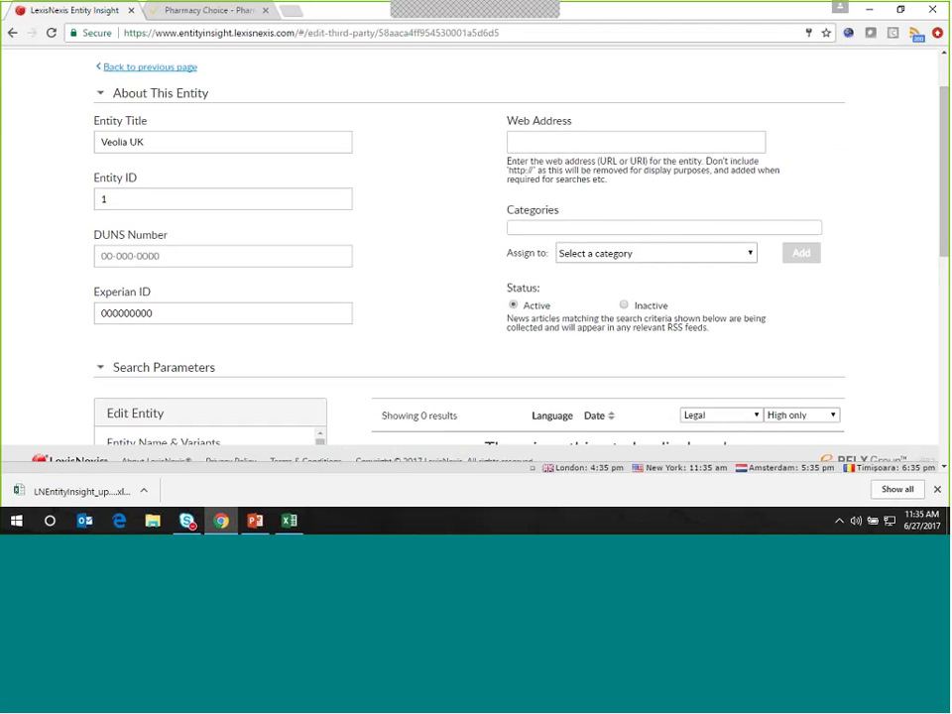
{"action": "scroll", "coordinate": [944, 234], "scroll_direction": "up", "scroll_amount": 2}
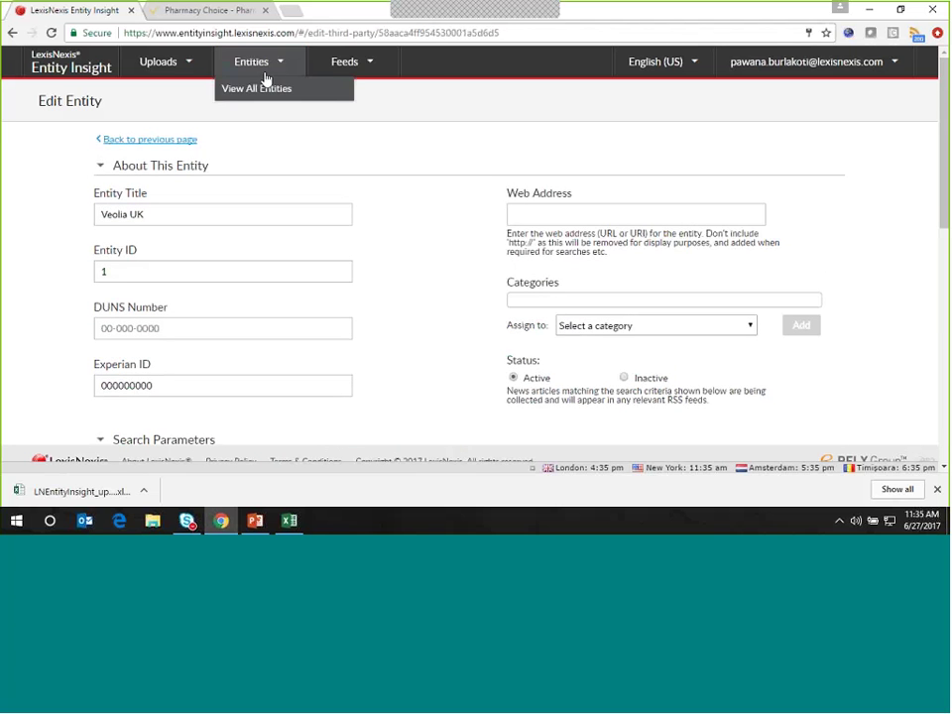
- Open the list of all RSS feeds and browse down to the test feed below Asia demo
{"action": "mouse_move", "coordinate": [344, 66]}
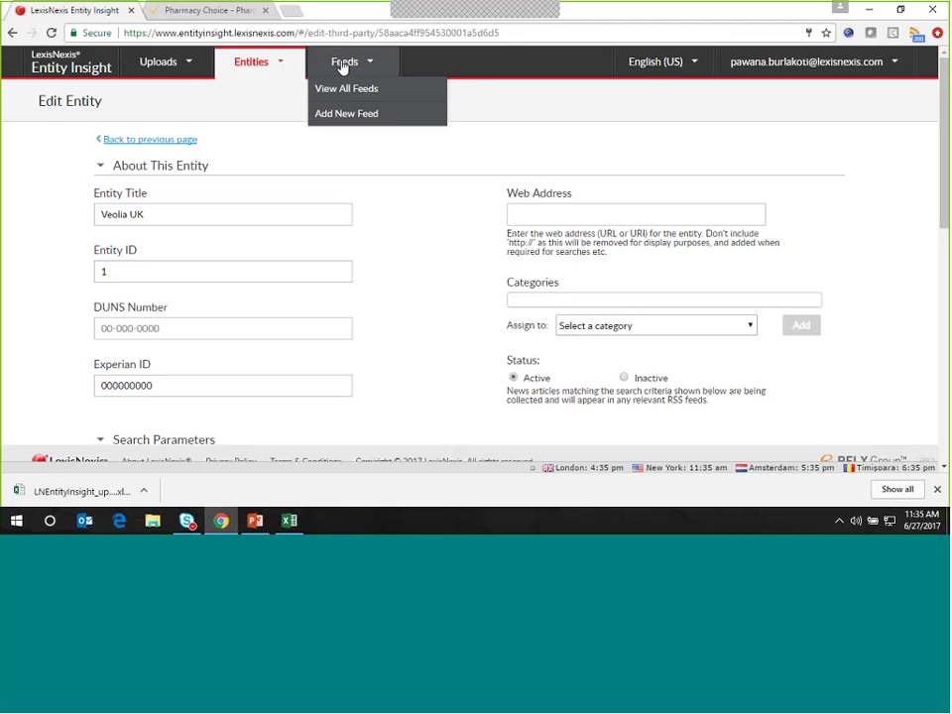
{"action": "left_click", "coordinate": [343, 89]}
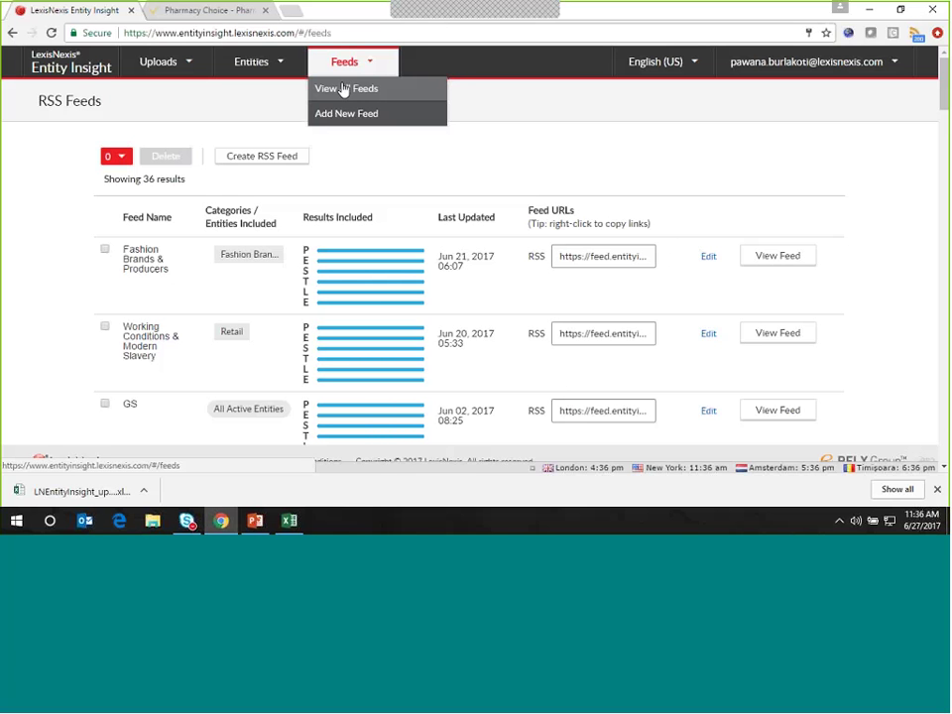
{"action": "left_click", "coordinate": [343, 89]}
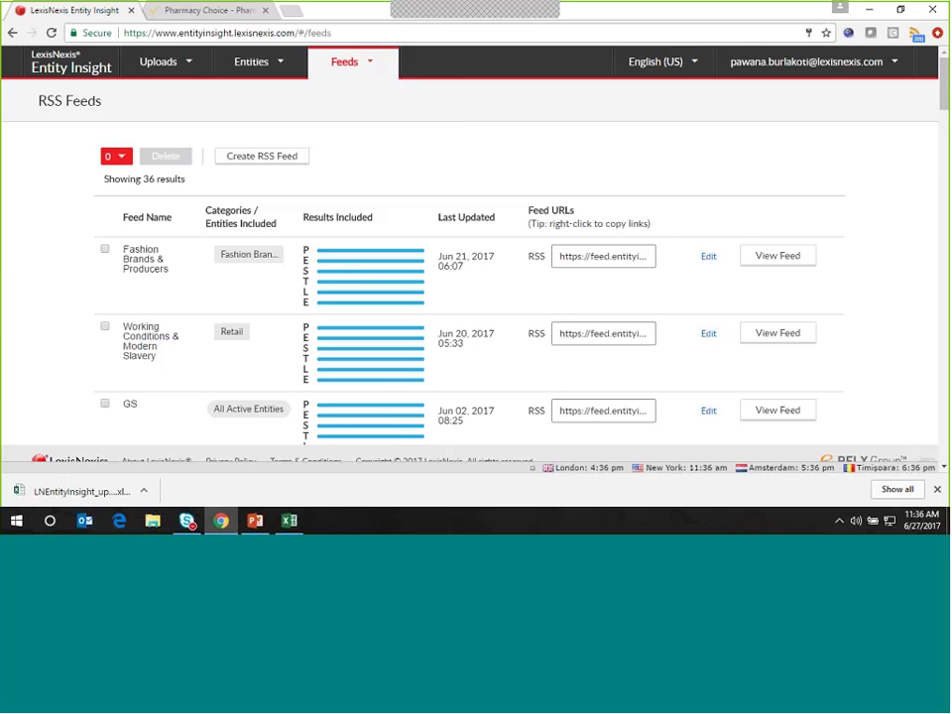
{"action": "scroll", "coordinate": [466, 268], "scroll_direction": "down", "scroll_amount": 3}
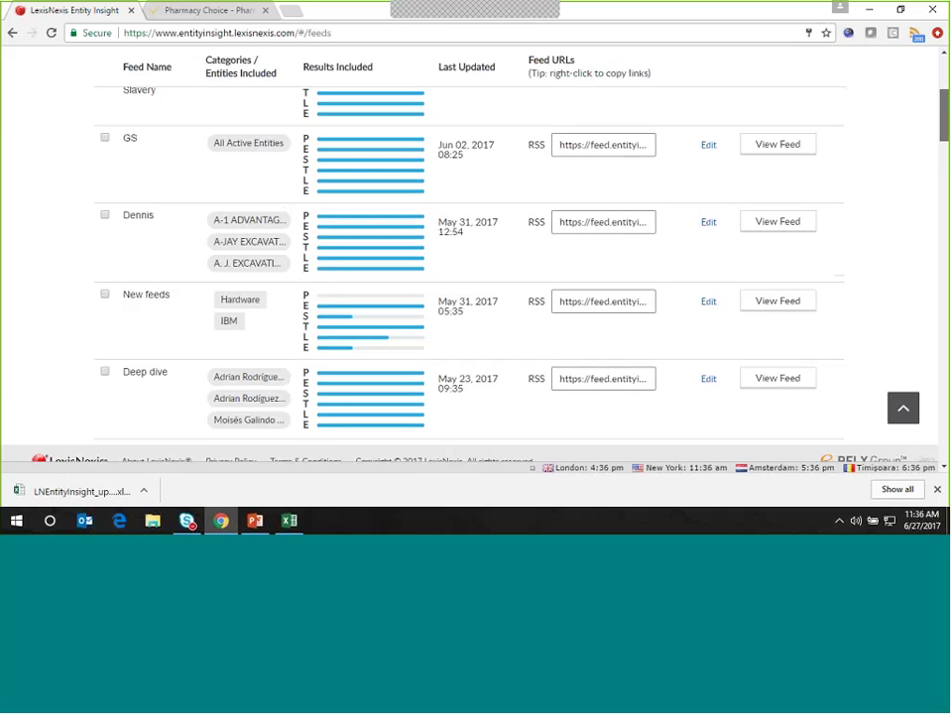
{"action": "scroll", "coordinate": [465, 267], "scroll_direction": "down", "scroll_amount": 5}
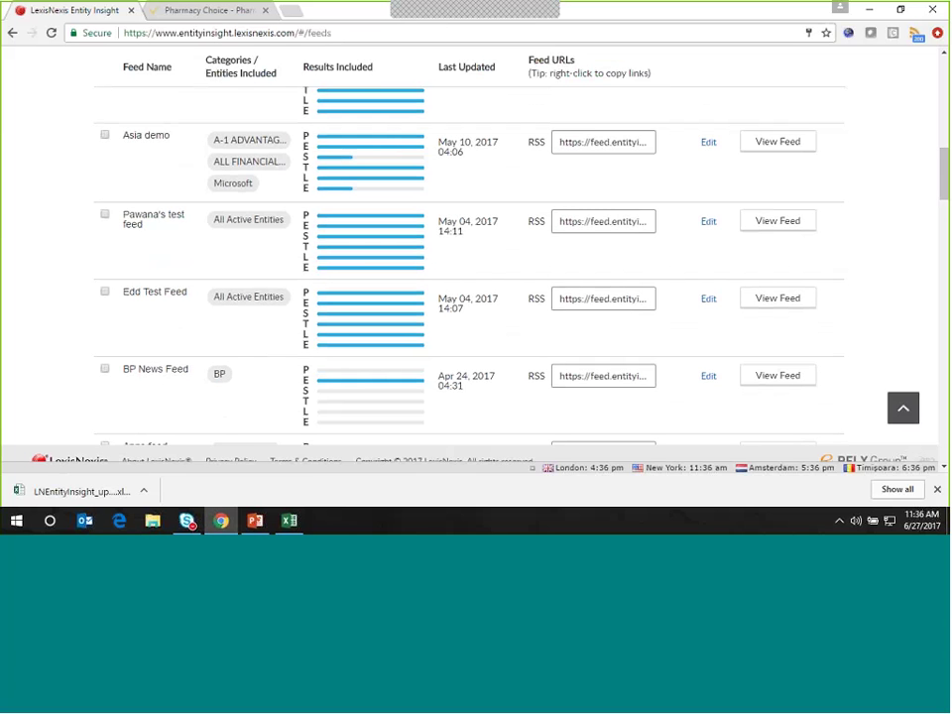
- View the content of the test feed listed below Asia demo, look through its articles and refresh the feed
{"action": "left_click", "coordinate": [779, 225]}
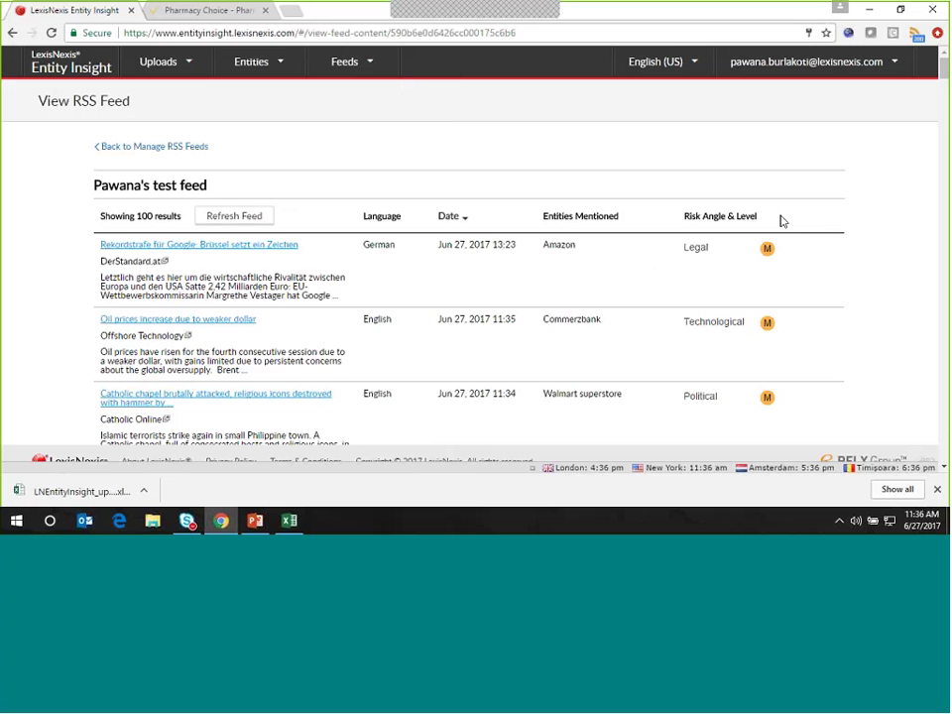
{"action": "scroll", "coordinate": [782, 220], "scroll_direction": "down", "scroll_amount": 5}
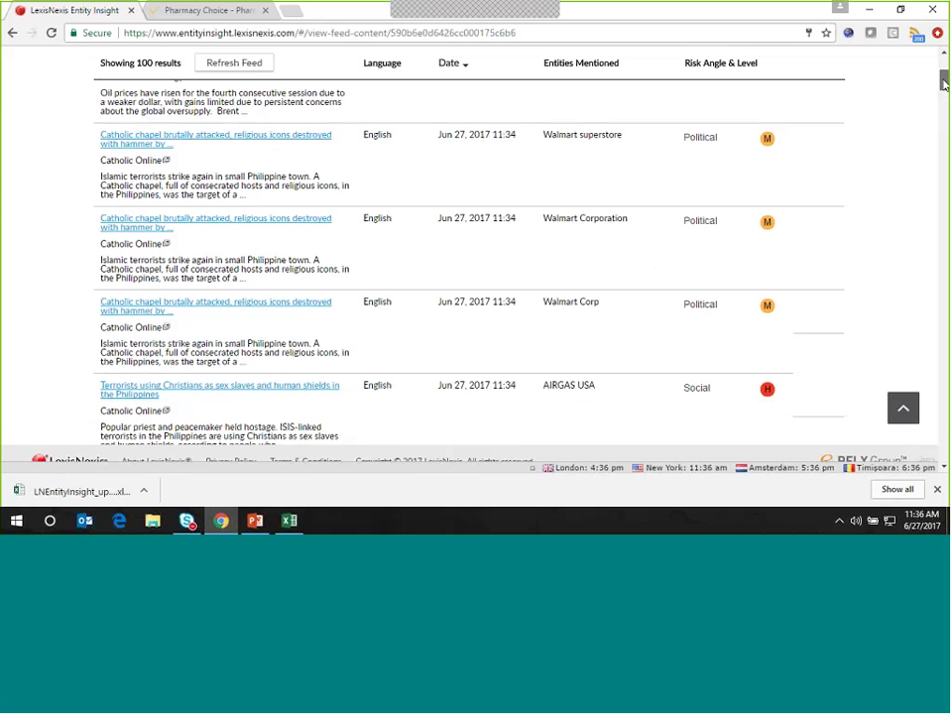
{"action": "left_click_drag", "start_coordinate": [944, 84], "coordinate": [944, 54]}
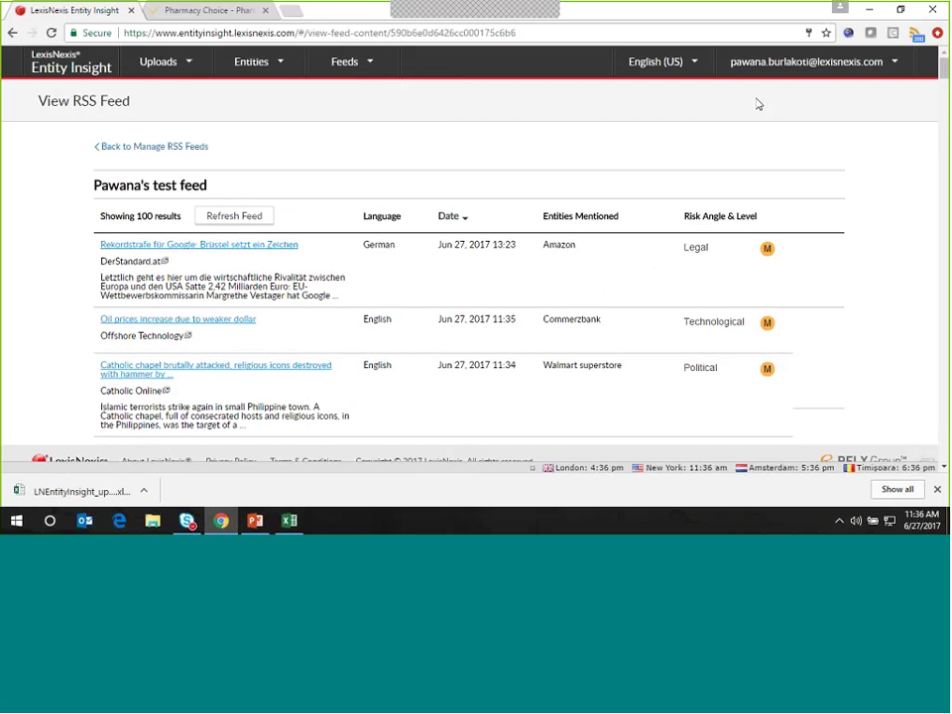
{"action": "left_click", "coordinate": [250, 220]}
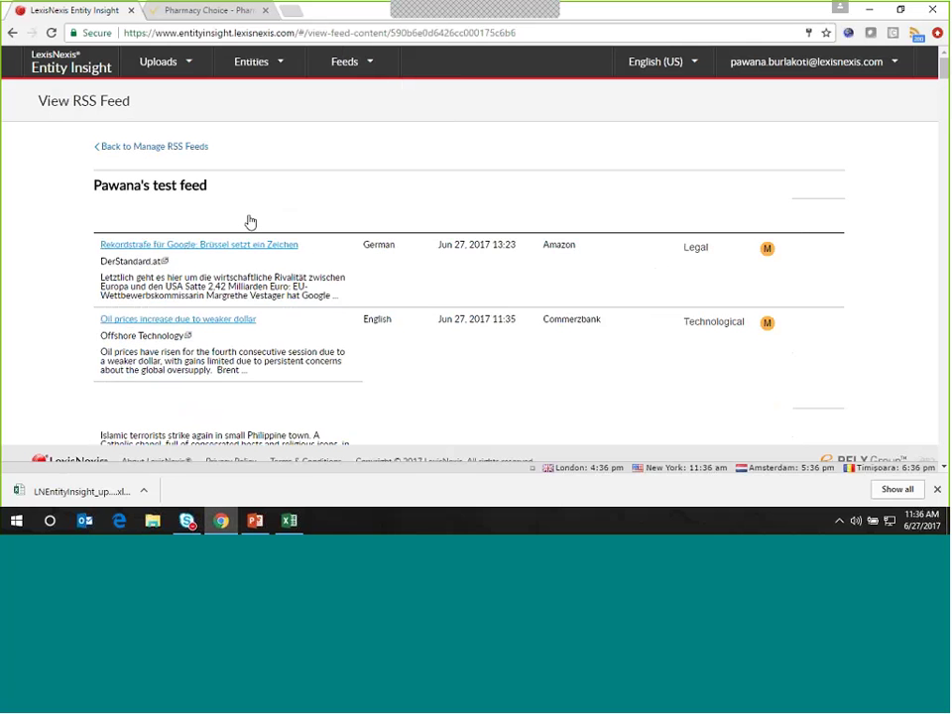
- Return to the RSS feeds list and open the test feed below Asia demo for editing
{"action": "left_click", "coordinate": [181, 147]}
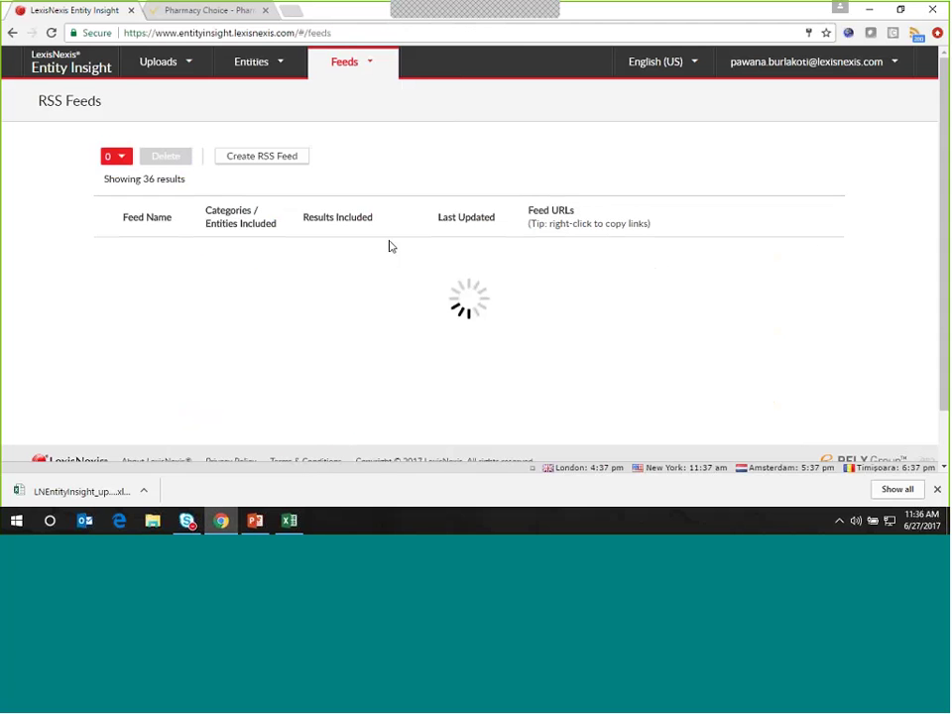
{"action": "scroll", "coordinate": [945, 89], "scroll_direction": "down", "scroll_amount": 10}
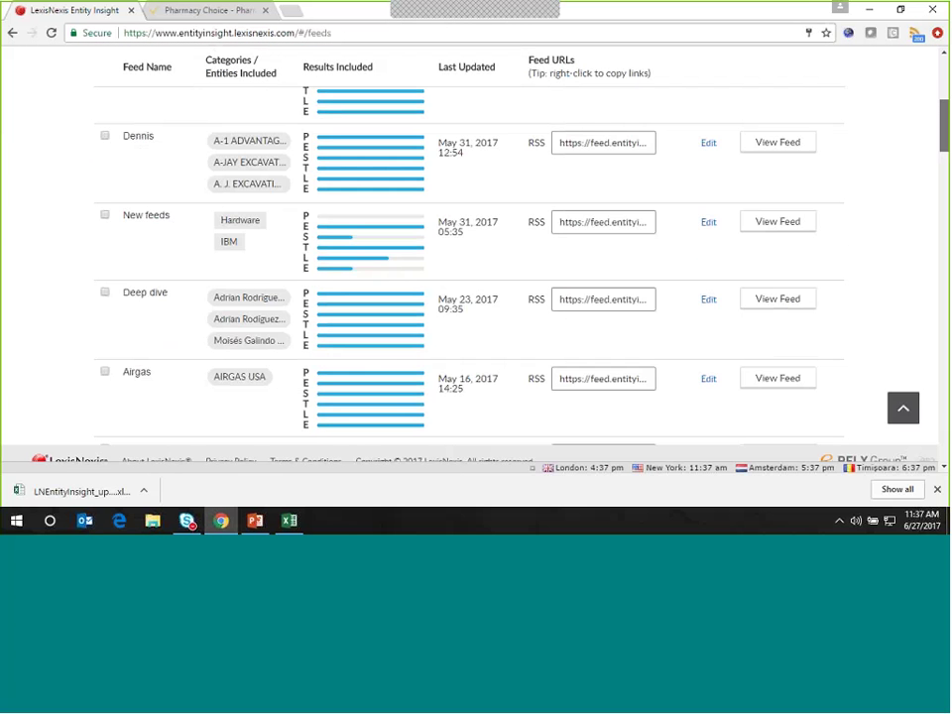
{"action": "scroll", "coordinate": [466, 247], "scroll_direction": "down", "scroll_amount": 3}
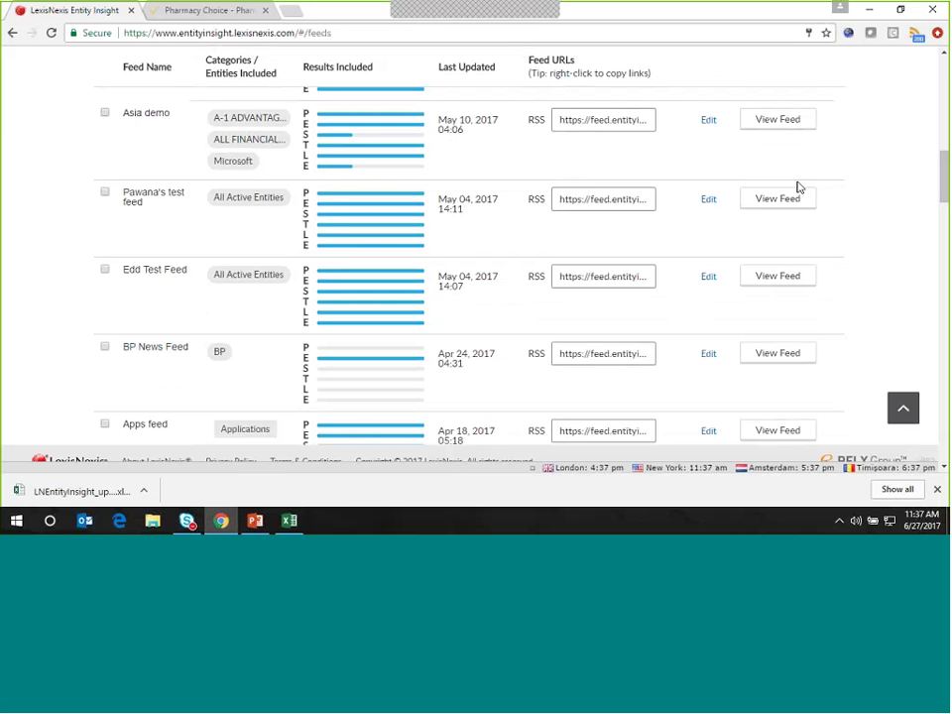
{"action": "left_click", "coordinate": [710, 204]}
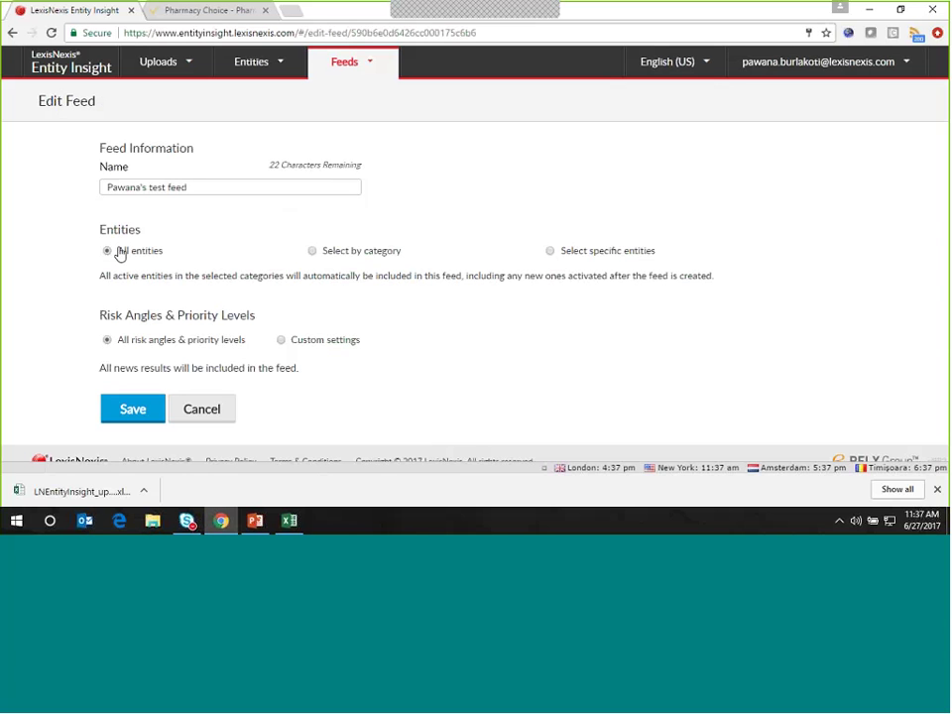
- Set the feed's entities to be selected by category and include the IT category
{"action": "left_click", "coordinate": [319, 251]}
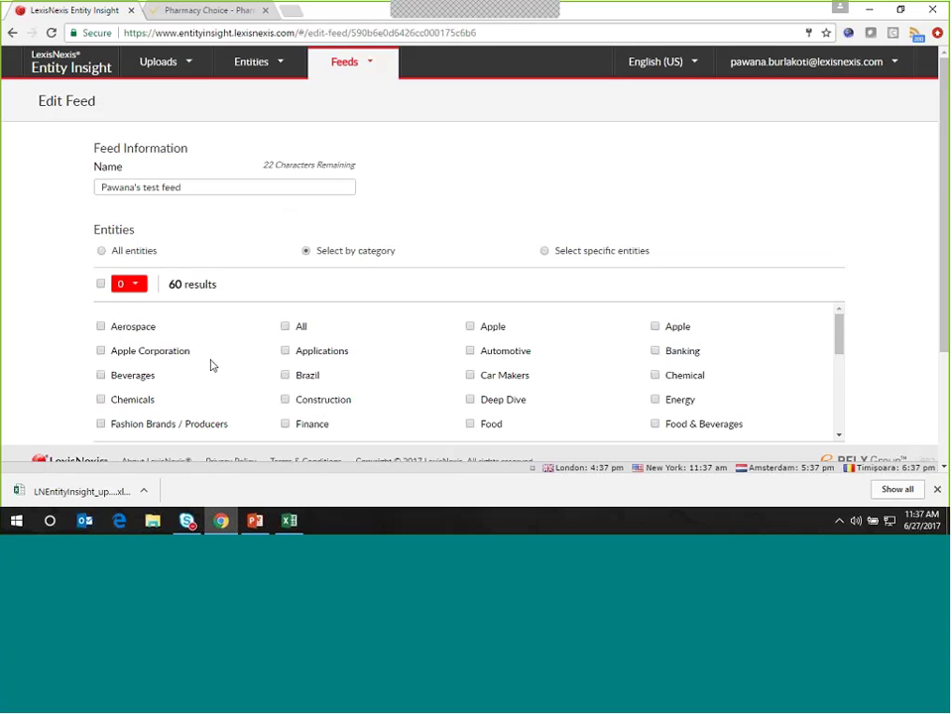
{"action": "left_click_drag", "start_coordinate": [841, 333], "coordinate": [843, 350]}
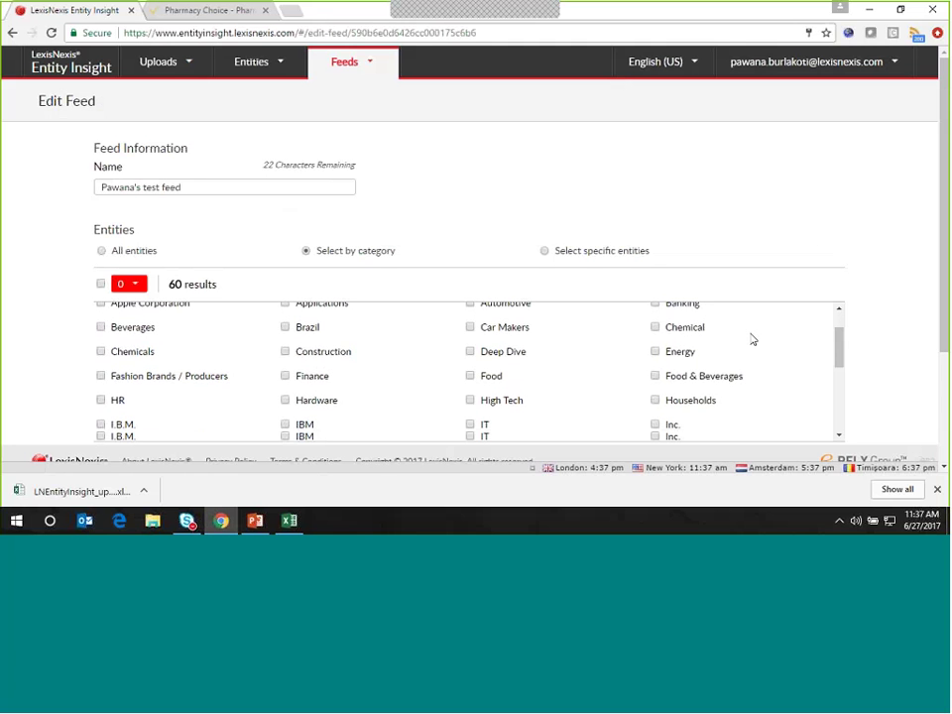
{"action": "left_click", "coordinate": [471, 424]}
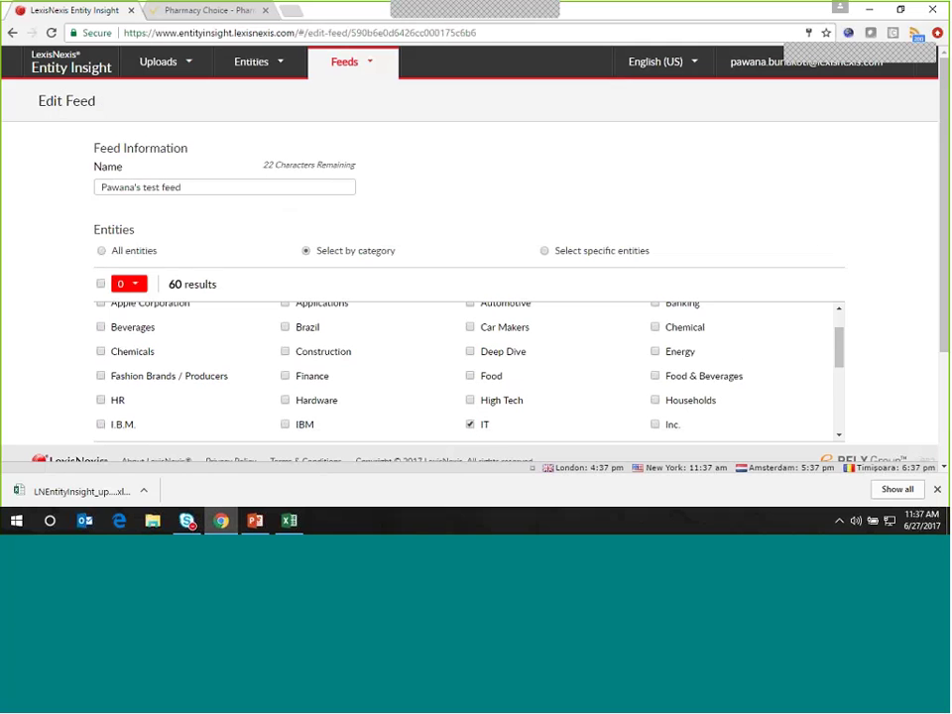
{"action": "triple_click", "coordinate": [832, 382]}
{"action": "scroll", "coordinate": [844, 374], "scroll_direction": "down", "scroll_amount": 1}
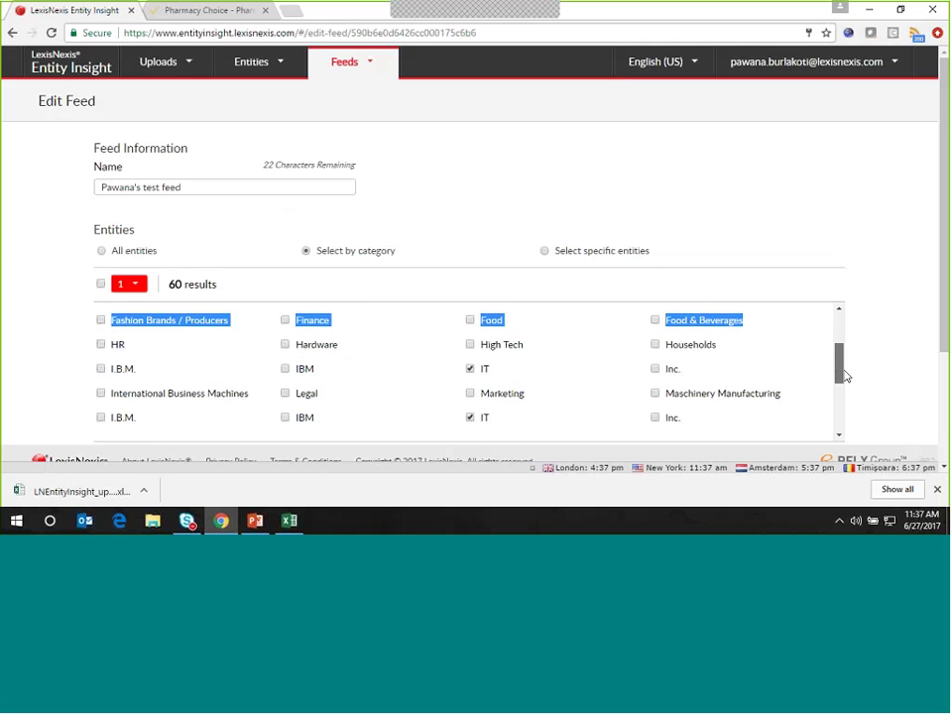
{"action": "scroll", "coordinate": [844, 373], "scroll_direction": "down", "scroll_amount": 6}
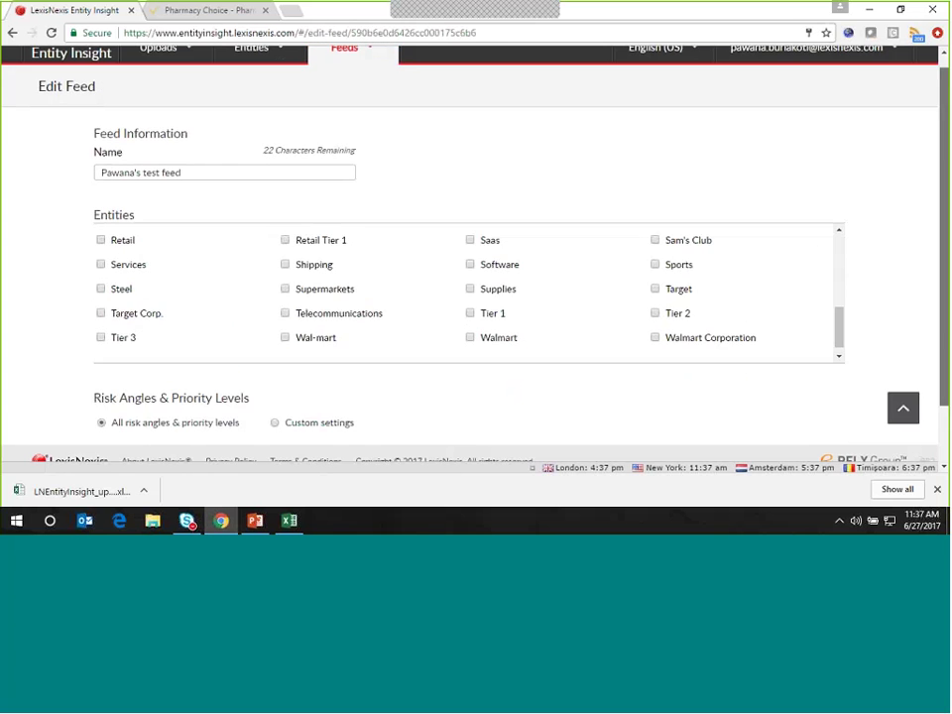
{"action": "scroll", "coordinate": [276, 405], "scroll_direction": "down", "scroll_amount": 1}
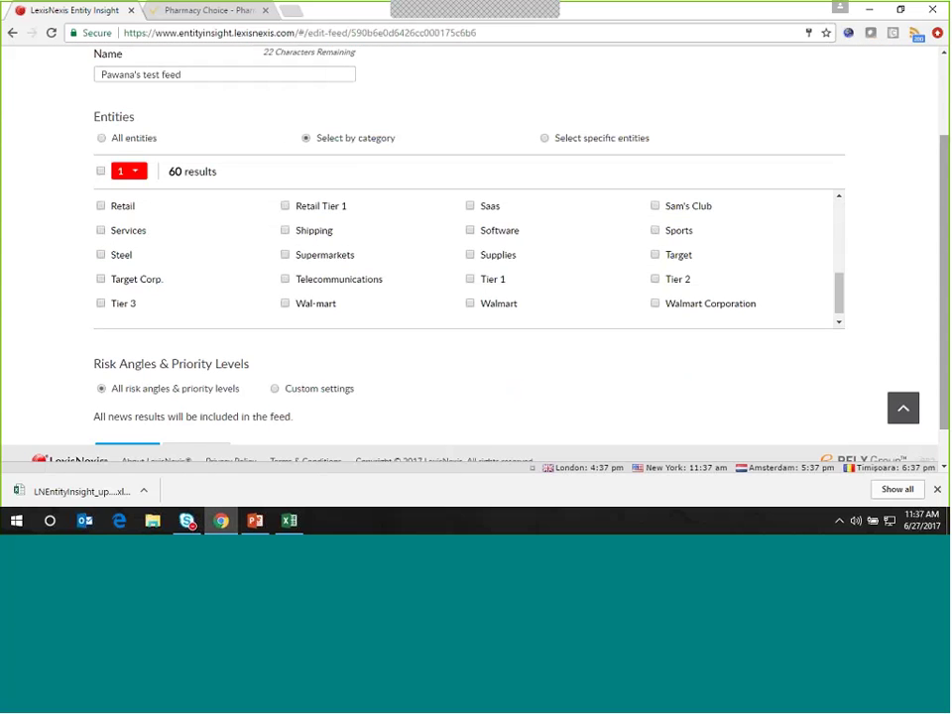
- Give the feed custom risk settings: Political at High only, Economic at High & medium, and the other risk angles at Show all
{"action": "left_click", "coordinate": [275, 389]}
{"action": "scroll", "coordinate": [645, 382], "scroll_direction": "down", "scroll_amount": 3}
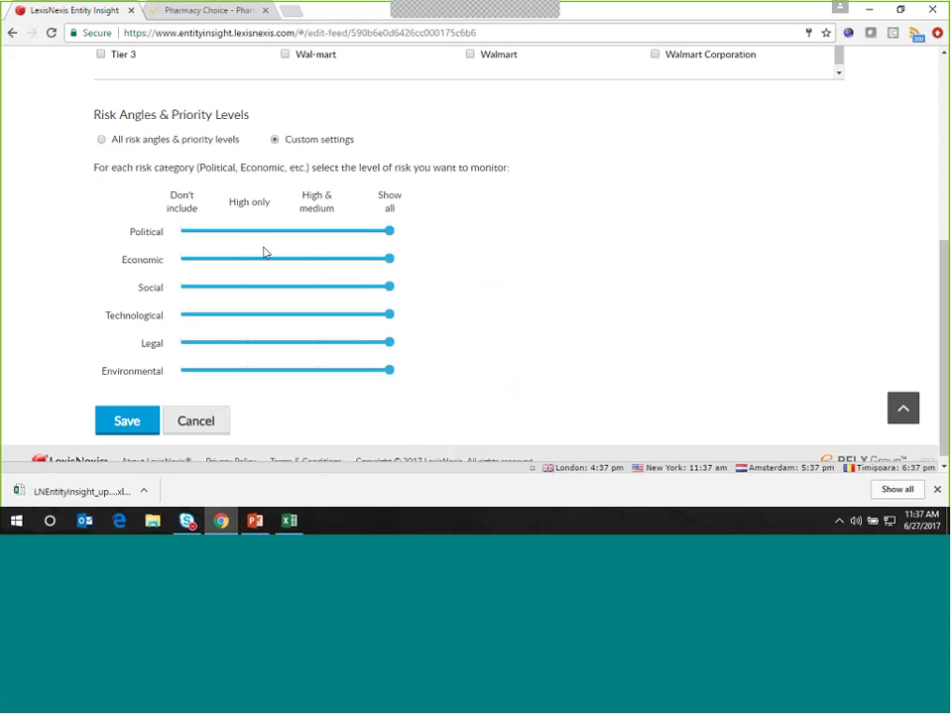
{"action": "left_click", "coordinate": [250, 231]}
{"action": "left_click", "coordinate": [318, 260]}
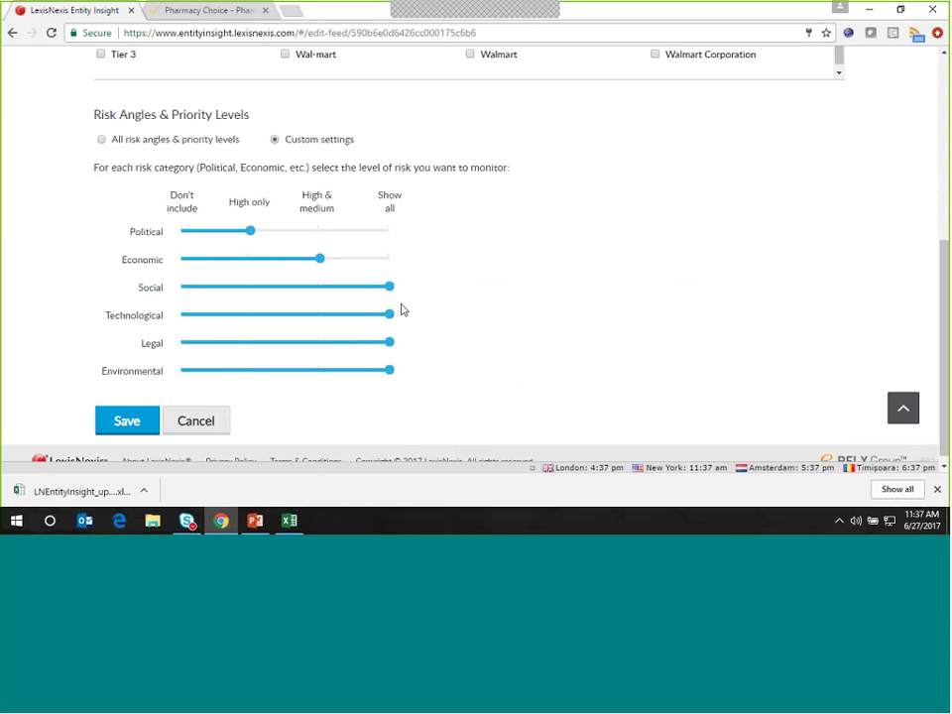
{"action": "left_click", "coordinate": [183, 343]}
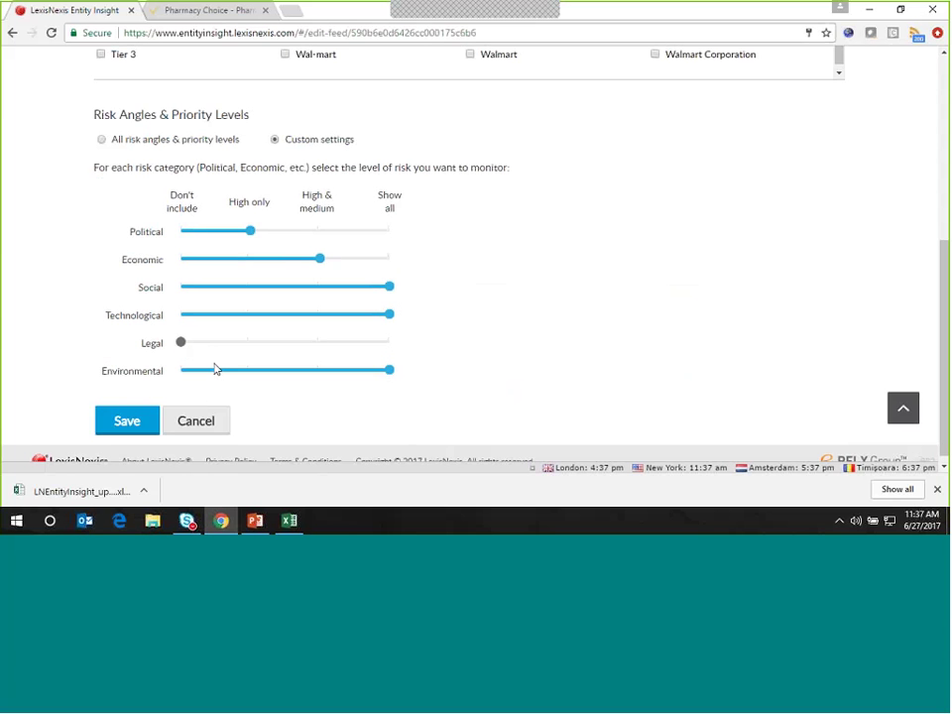
{"action": "left_click", "coordinate": [215, 370]}
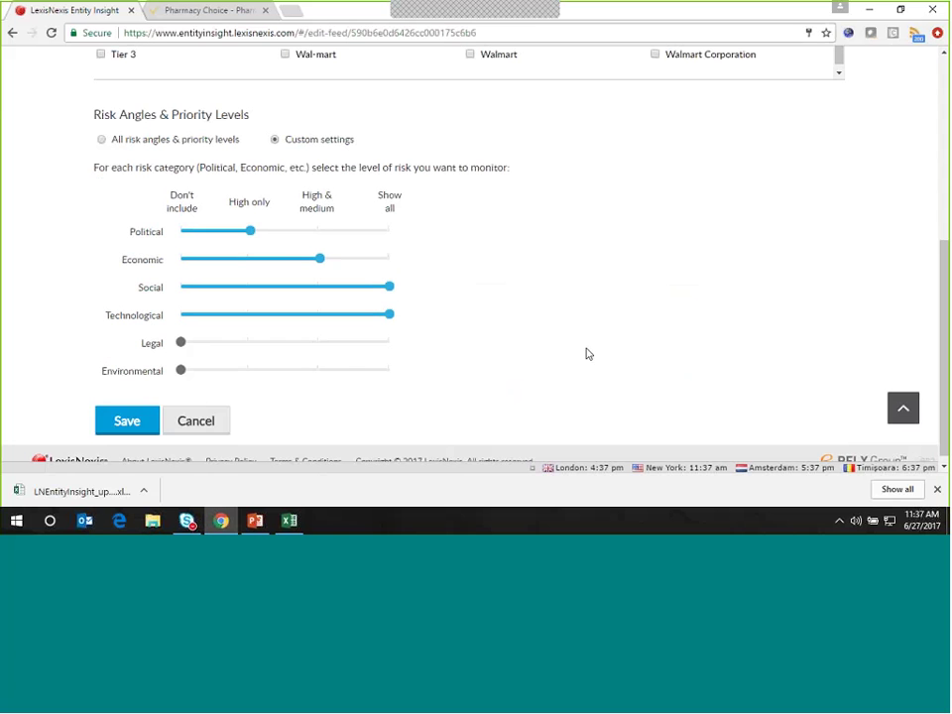
{"action": "left_click", "coordinate": [359, 343]}
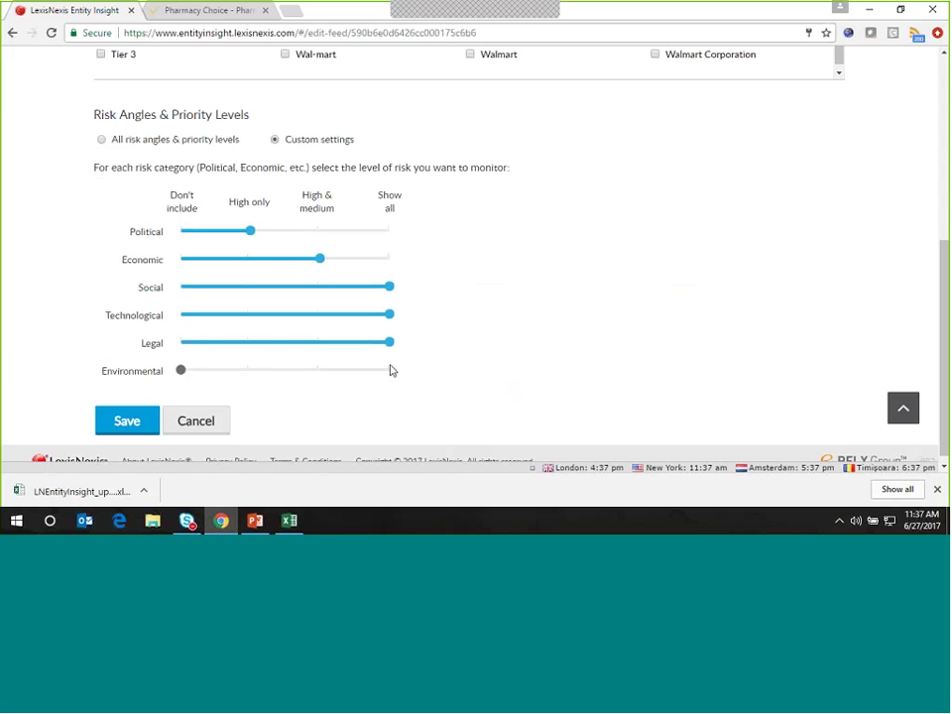
{"action": "left_click", "coordinate": [389, 369]}
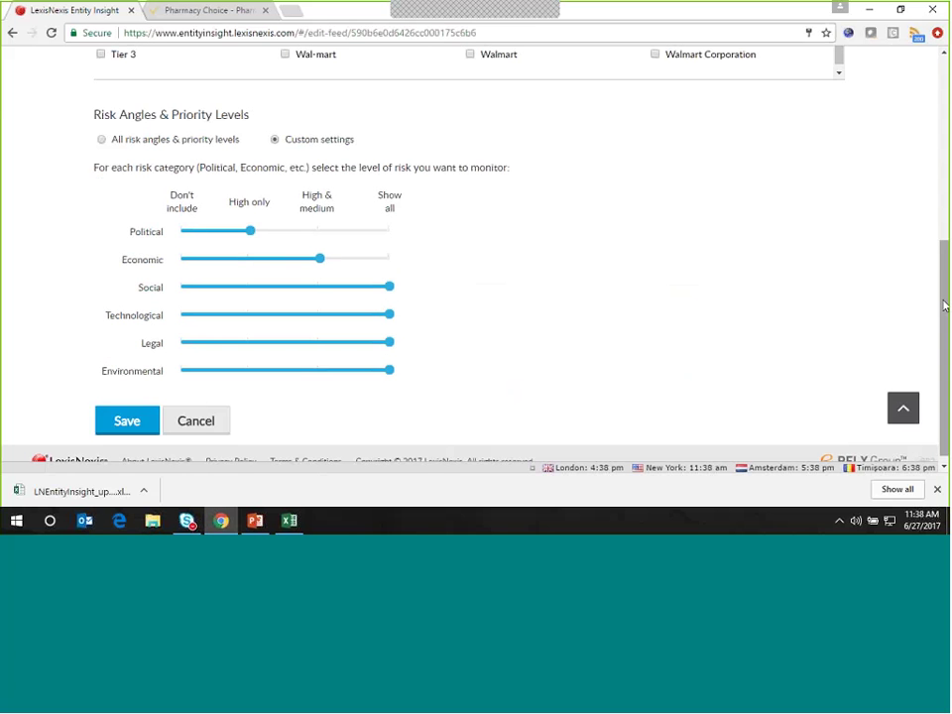
- Set the feed's entities to be selected individually and look over the list of available entities
{"action": "scroll", "coordinate": [389, 370], "scroll_direction": "up", "scroll_amount": 2}
{"action": "scroll", "coordinate": [468, 248], "scroll_direction": "up", "scroll_amount": 2}
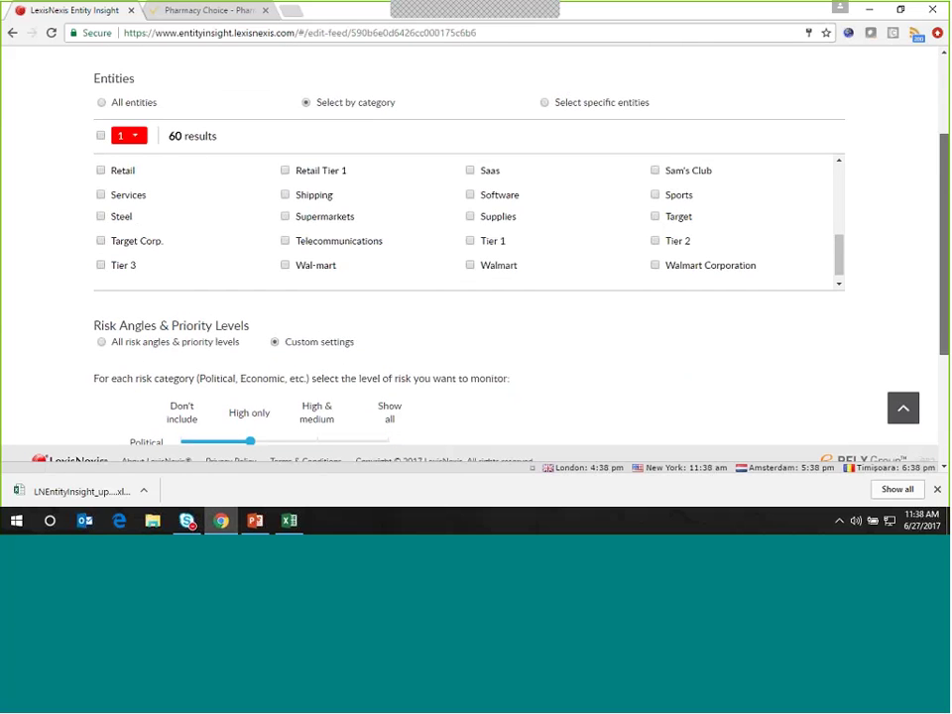
{"action": "scroll", "coordinate": [554, 176], "scroll_direction": "down", "scroll_amount": 2}
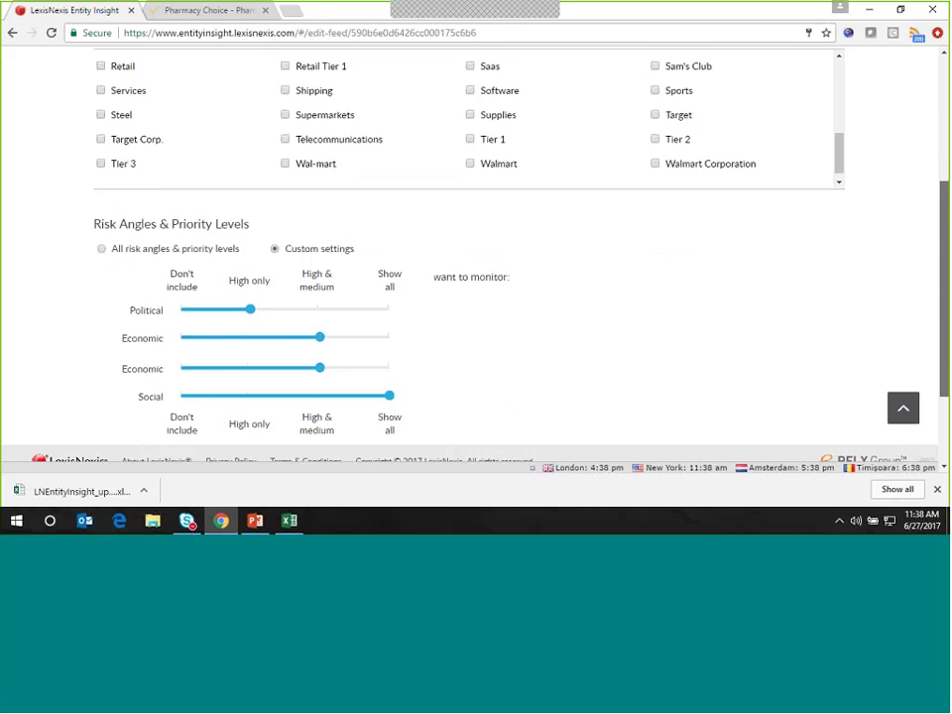
{"action": "scroll", "coordinate": [555, 176], "scroll_direction": "up", "scroll_amount": 3}
{"action": "left_click", "coordinate": [544, 168]}
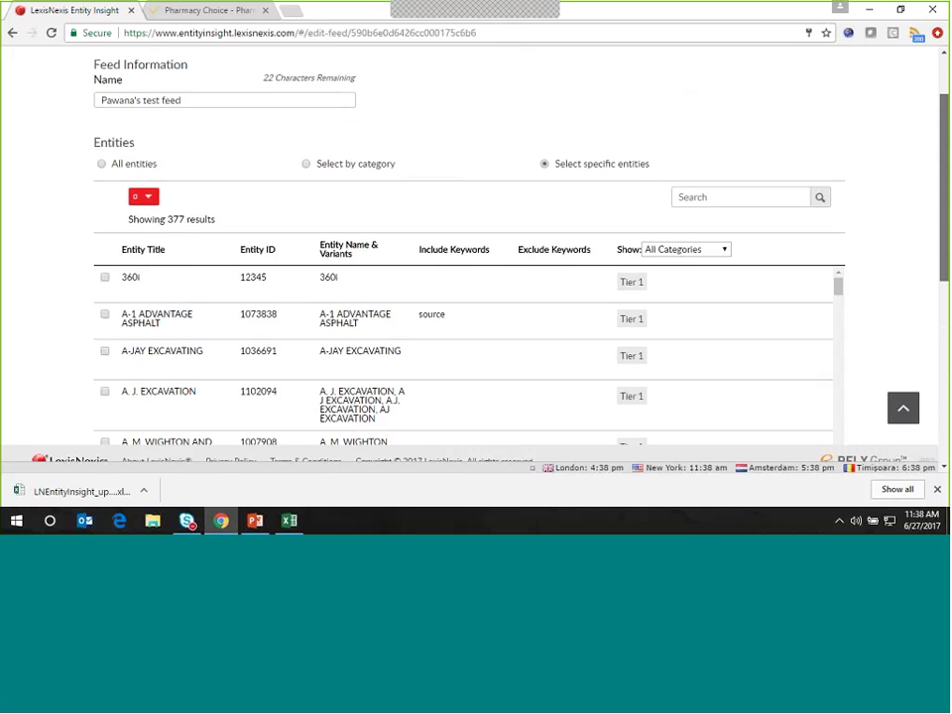
{"action": "scroll", "coordinate": [862, 184], "scroll_direction": "down", "scroll_amount": 1}
{"action": "scroll", "coordinate": [862, 184], "scroll_direction": "down", "scroll_amount": 1}
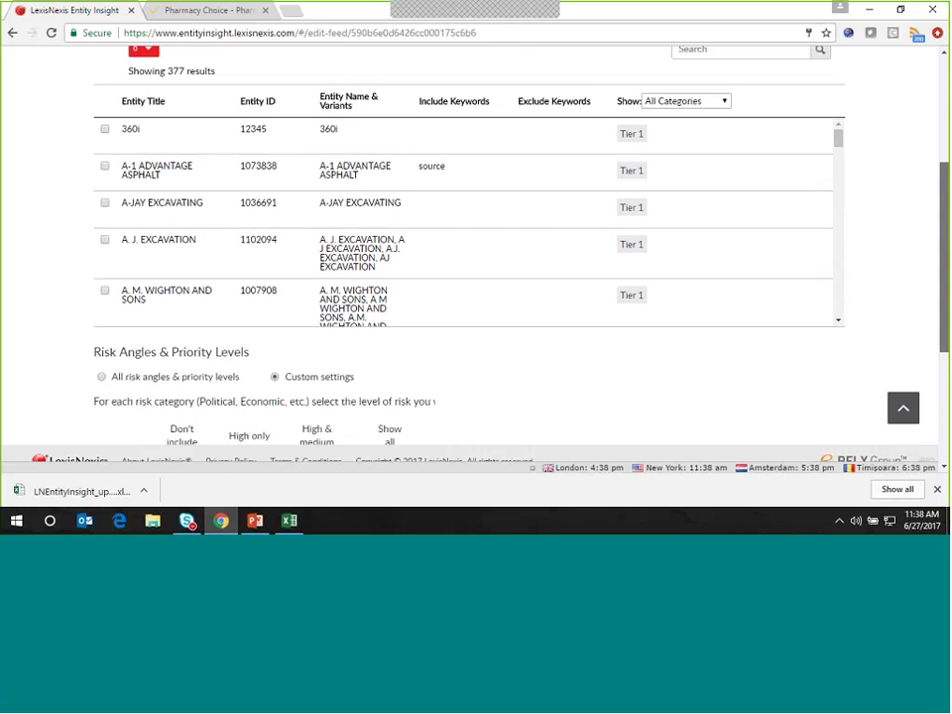
{"action": "scroll", "coordinate": [605, 232], "scroll_direction": "up", "scroll_amount": 1}
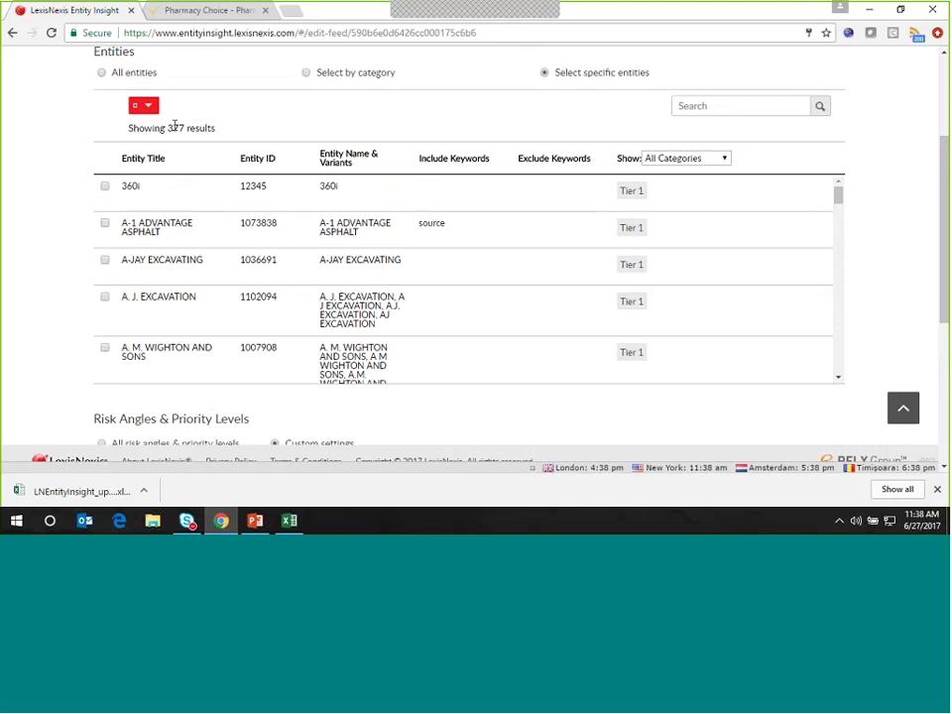
- Search the feed's entities for samsung, include the Samsung entity and cancel editing the feed
{"action": "left_click", "coordinate": [724, 112]}
{"action": "type", "text": "s"}
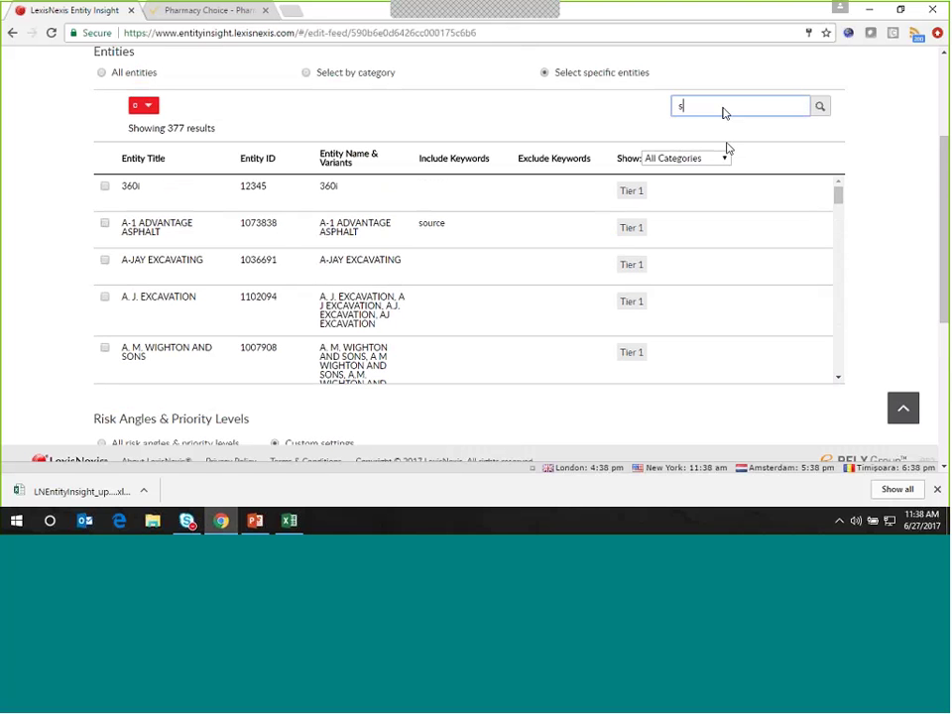
{"action": "type", "text": "amsung"}
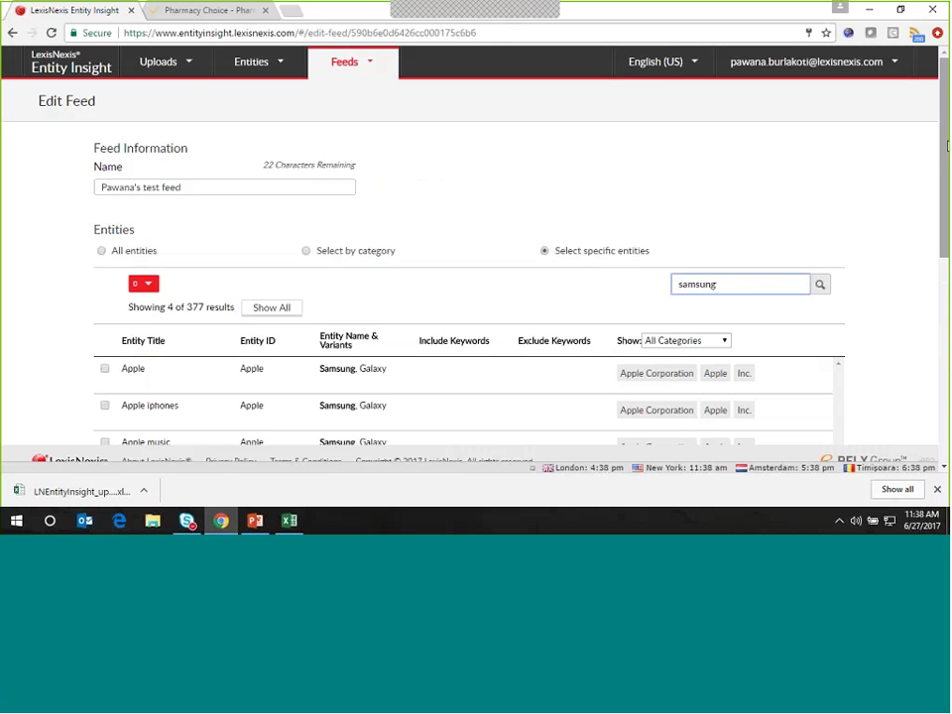
{"action": "scroll", "coordinate": [170, 280], "scroll_direction": "down", "scroll_amount": 3}
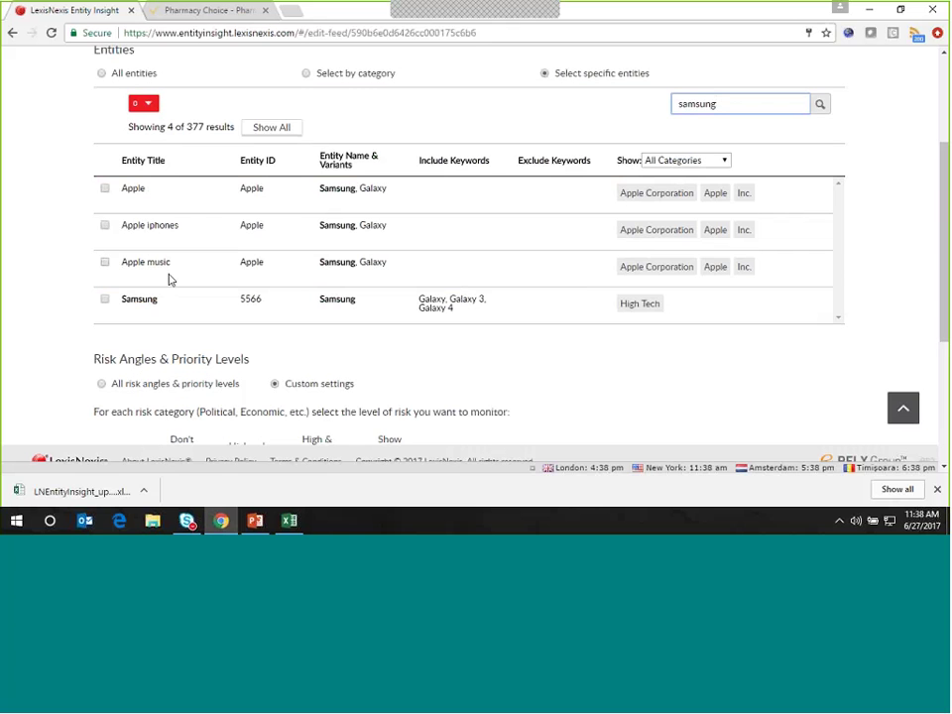
{"action": "left_click", "coordinate": [161, 288]}
{"action": "scroll", "coordinate": [160, 288], "scroll_direction": "down", "scroll_amount": 3}
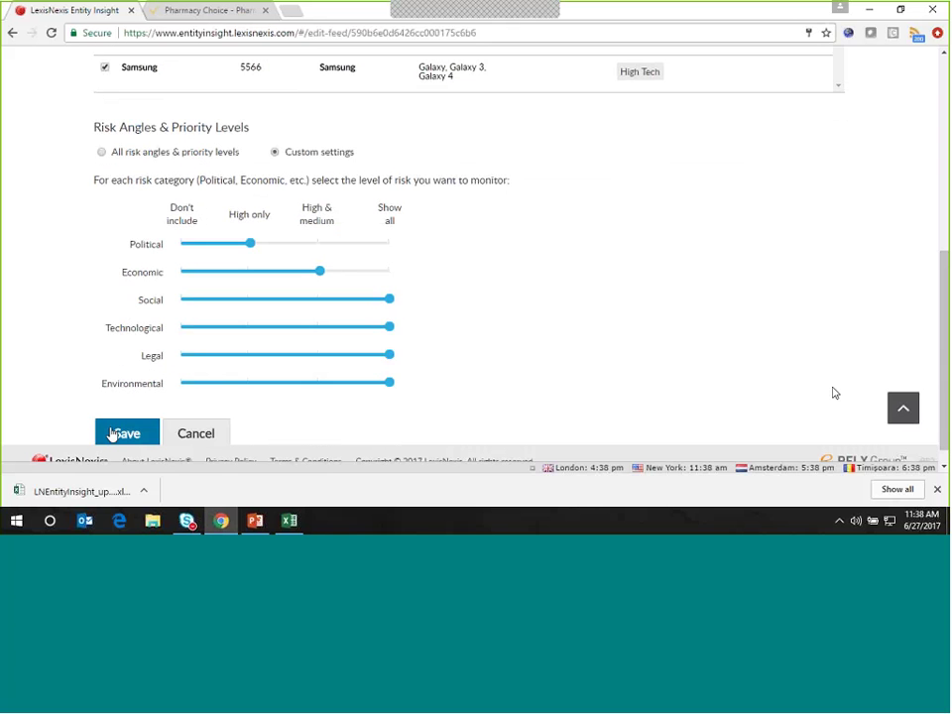
{"action": "left_click", "coordinate": [198, 436]}
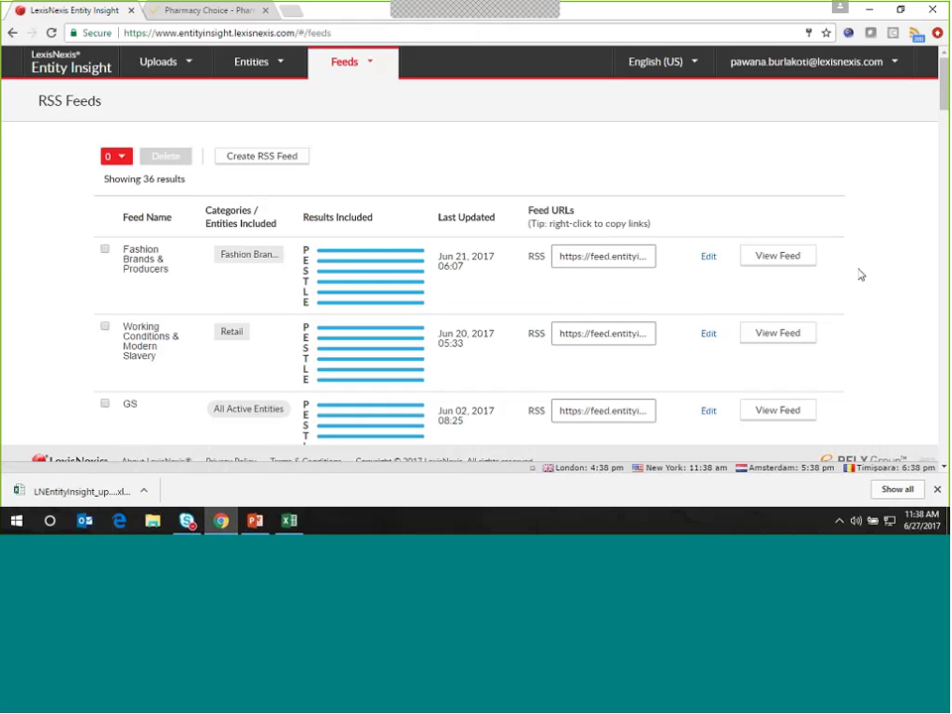
- Copy the RSS link of the Fashion Brands & Producers feed
{"action": "mouse_move", "coordinate": [943, 96]}
{"action": "left_mouse_down"}
{"action": "mouse_move", "coordinate": [943, 159]}
{"action": "mouse_move", "coordinate": [942, 95]}
{"action": "left_mouse_up"}
{"action": "left_click", "coordinate": [601, 256]}
{"action": "right_click", "coordinate": [579, 257]}
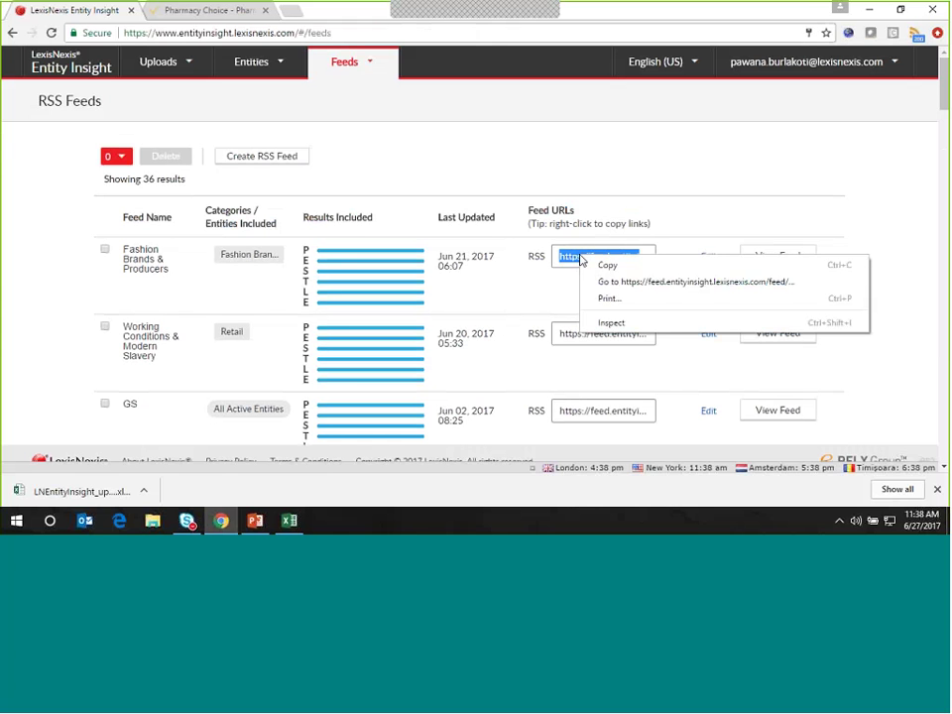
{"action": "left_click", "coordinate": [615, 267]}
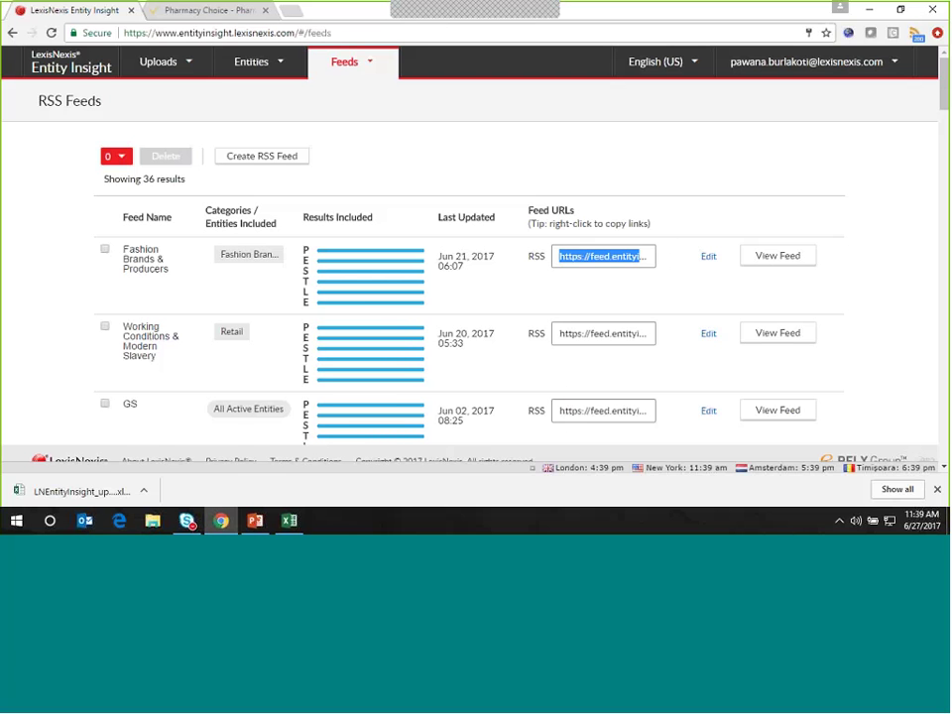
- View the Automotive feed's articles in the browser's RSS reader and the content of the Fashion Brands & Producers feed
{"action": "left_click", "coordinate": [914, 34]}
{"action": "left_click", "coordinate": [740, 127]}
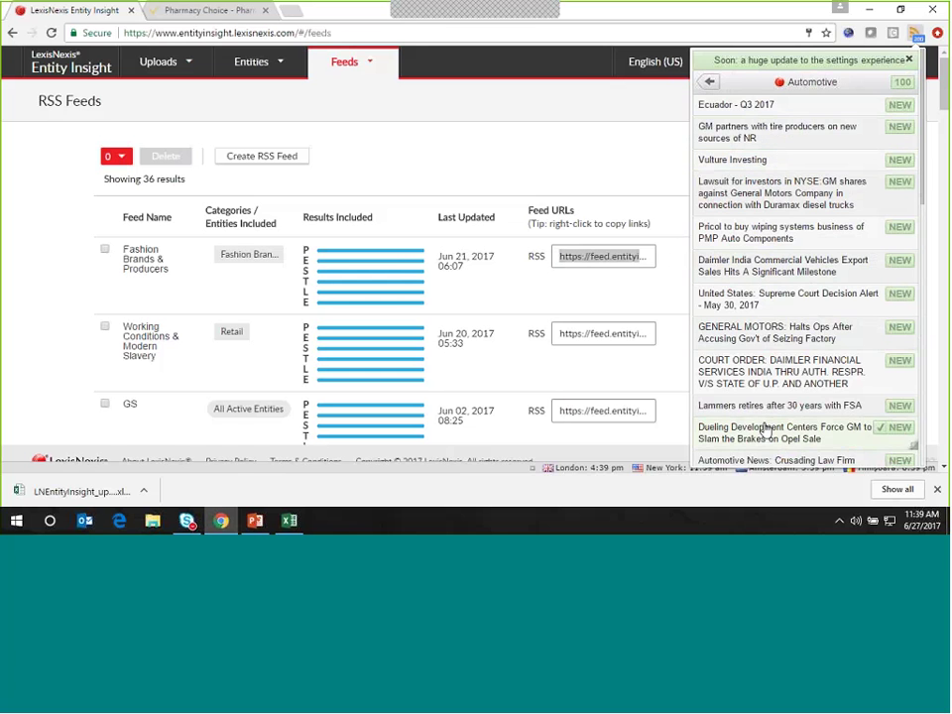
{"action": "left_click", "coordinate": [556, 167]}
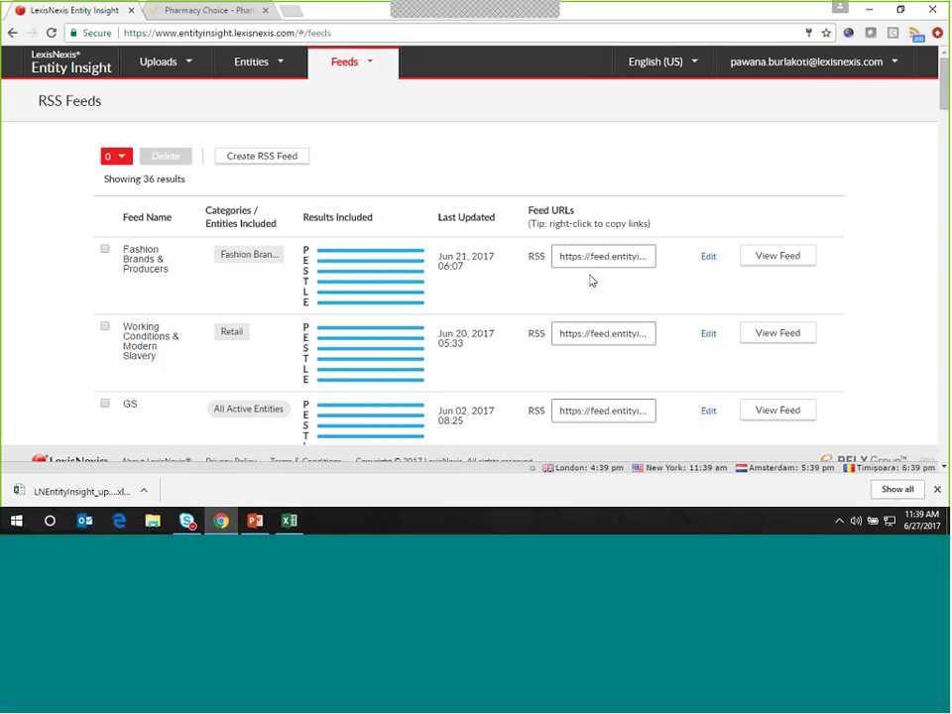
{"action": "left_click", "coordinate": [638, 277]}
{"action": "left_click", "coordinate": [782, 263]}
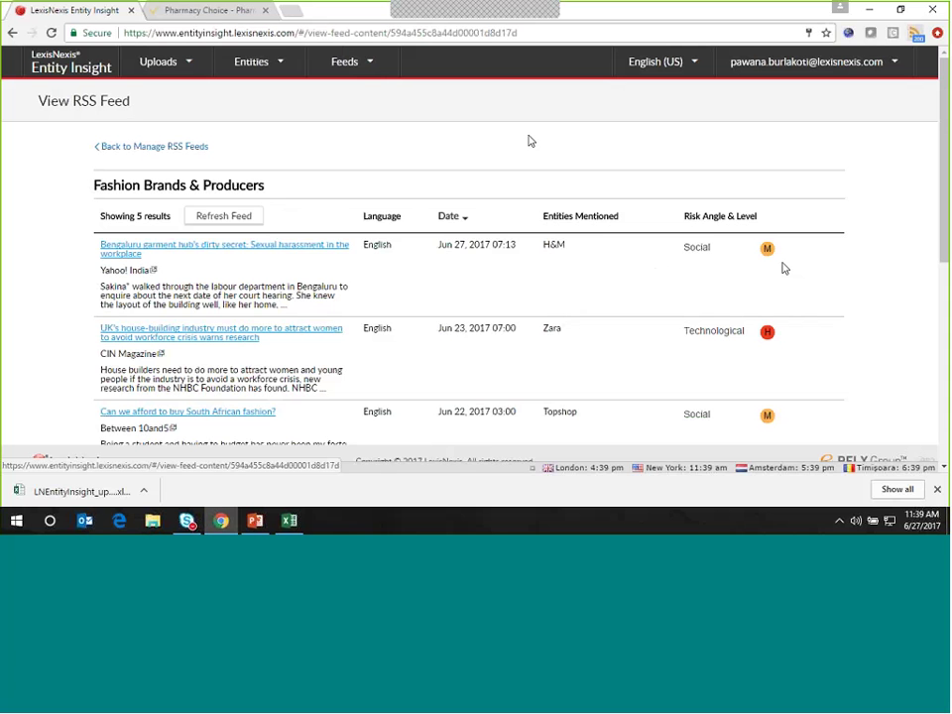
- Return to the home dashboard and examine the news volume chart and the entities and terms volume tables for the last 30 days
{"action": "left_click", "coordinate": [75, 67]}
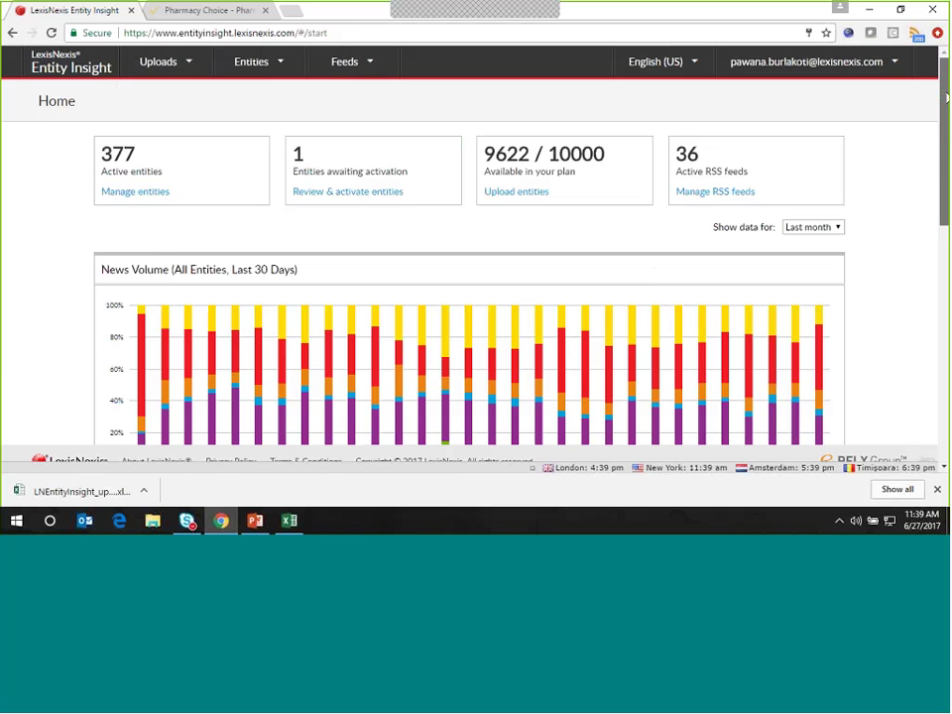
{"action": "left_click_drag", "start_coordinate": [946, 96], "coordinate": [945, 245]}
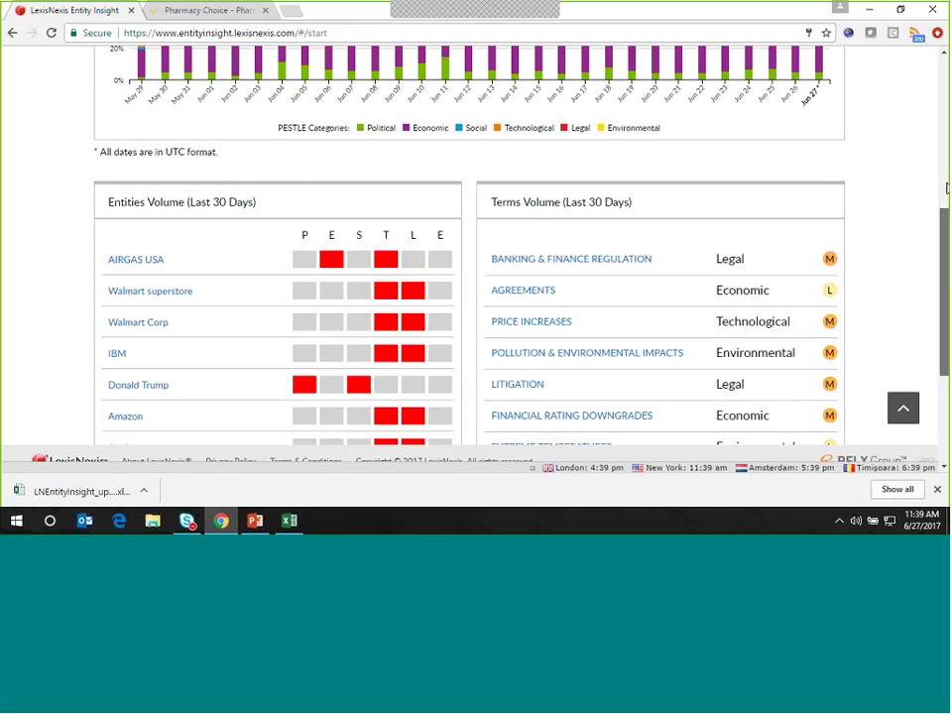
{"action": "scroll", "coordinate": [837, 204], "scroll_direction": "up", "scroll_amount": 3}
{"action": "mouse_move", "coordinate": [822, 214]}
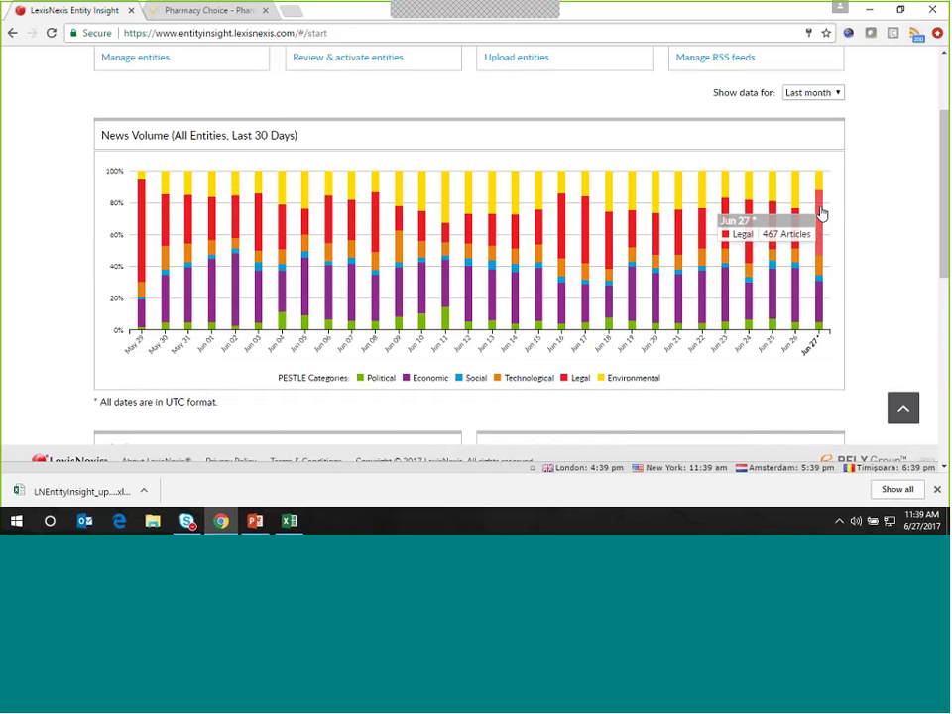
{"action": "mouse_move", "coordinate": [820, 192]}
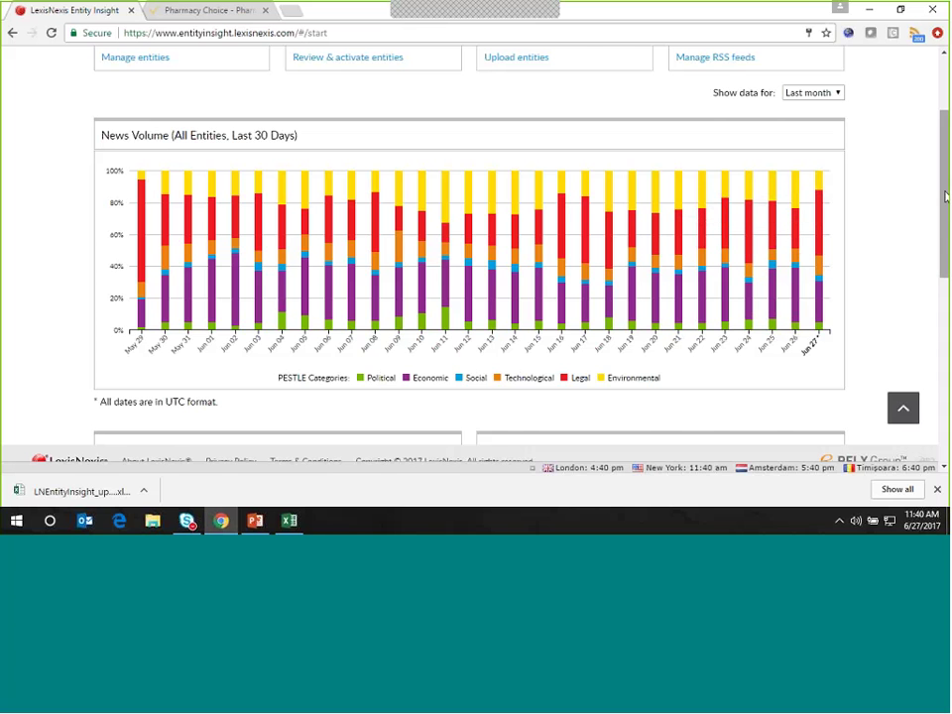
{"action": "scroll", "coordinate": [941, 214], "scroll_direction": "down", "scroll_amount": 3}
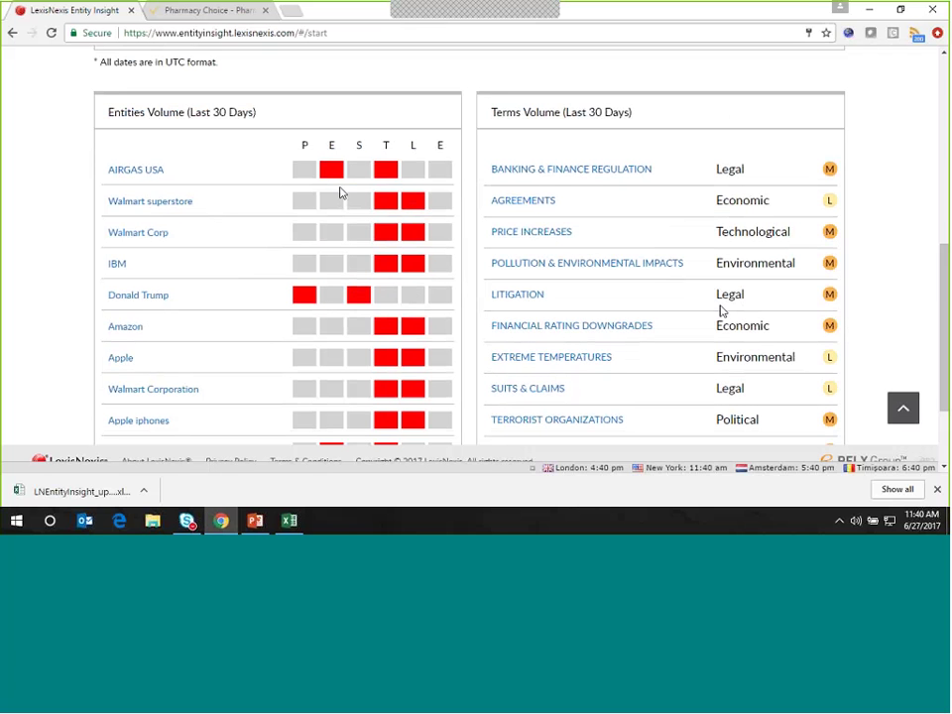
{"action": "scroll", "coordinate": [947, 255], "scroll_direction": "up", "scroll_amount": 4}
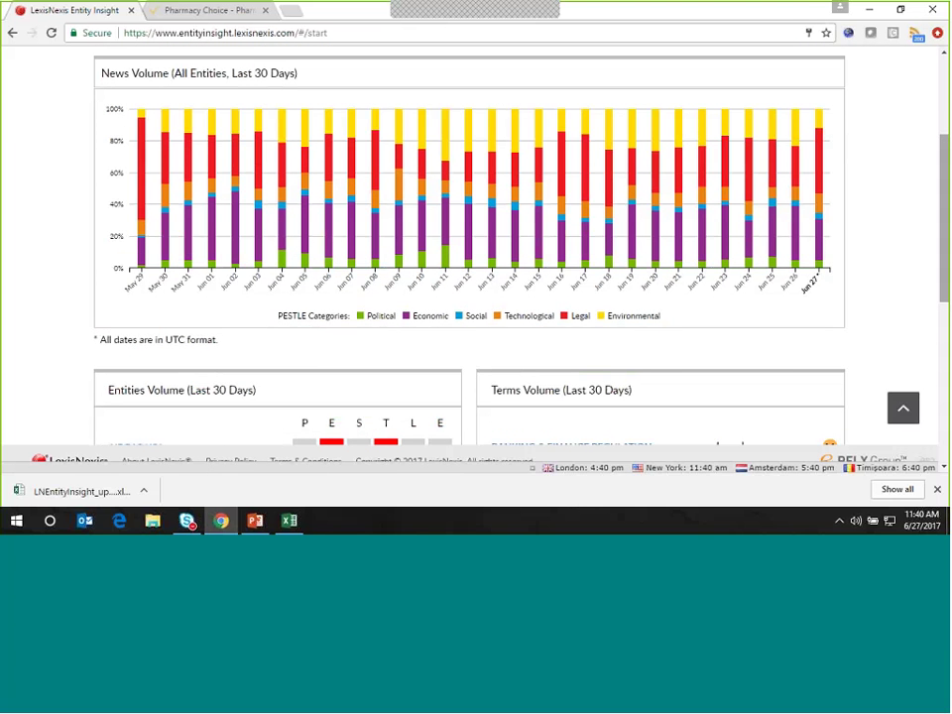
{"action": "scroll", "coordinate": [471, 248], "scroll_direction": "down", "scroll_amount": 1}
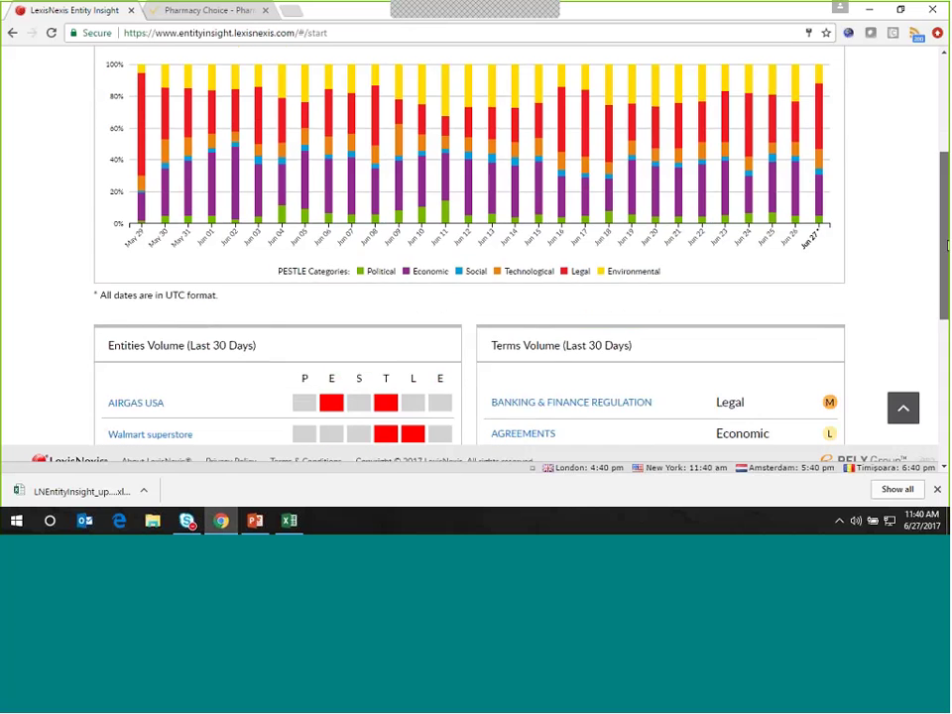
{"action": "scroll", "coordinate": [471, 248], "scroll_direction": "up", "scroll_amount": 4}
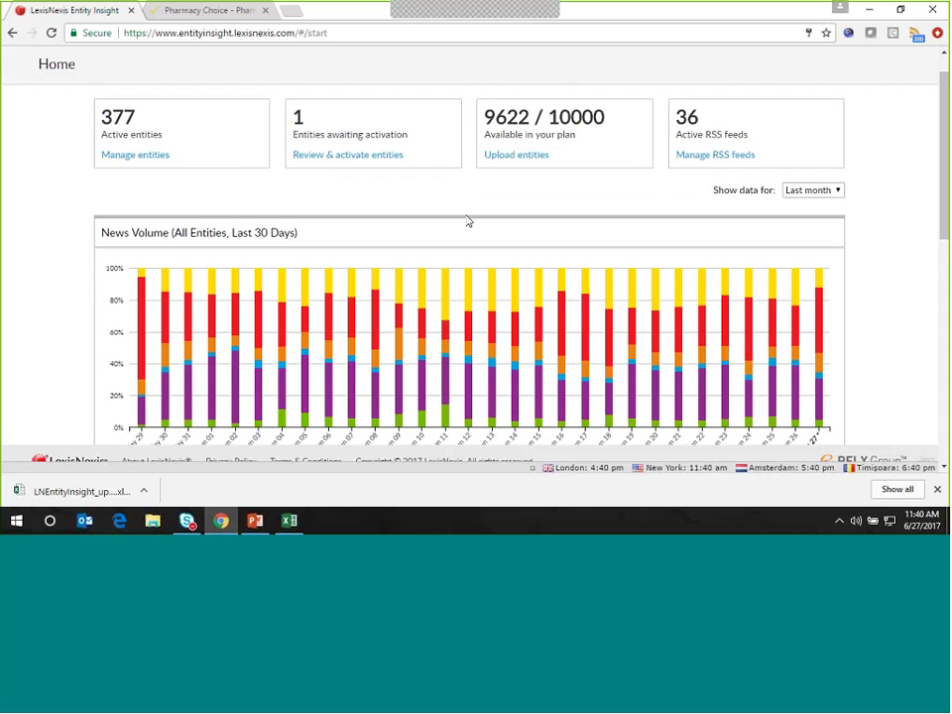
- Switch to PowerPoint and start the slide show from the slide offering the Risk Monitoring Imperative white paper
{"action": "left_click", "coordinate": [255, 519]}
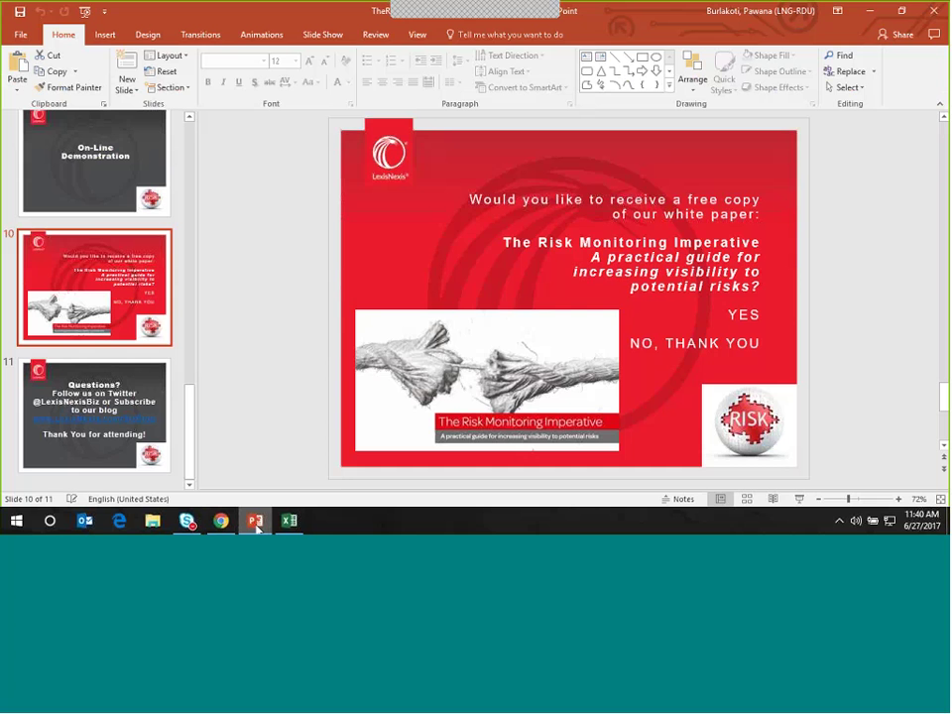
{"action": "left_click", "coordinate": [798, 501]}
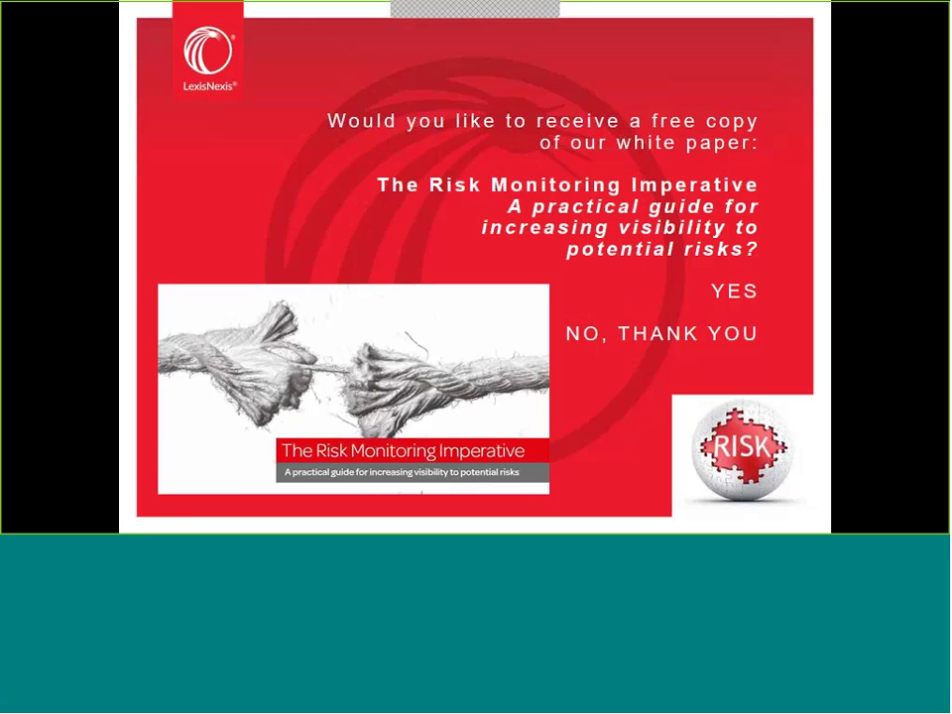